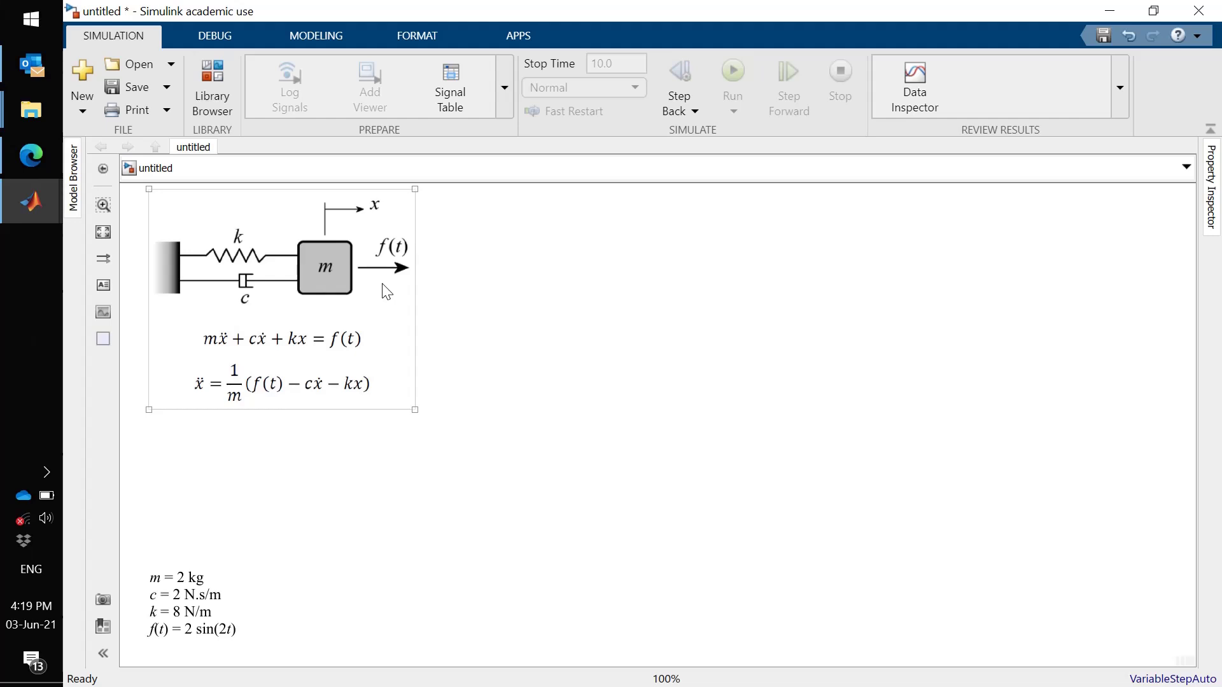
Step: Add two Integrator blocks from the Continuous library, placed side by side in the empty area of the model
click(273, 479)
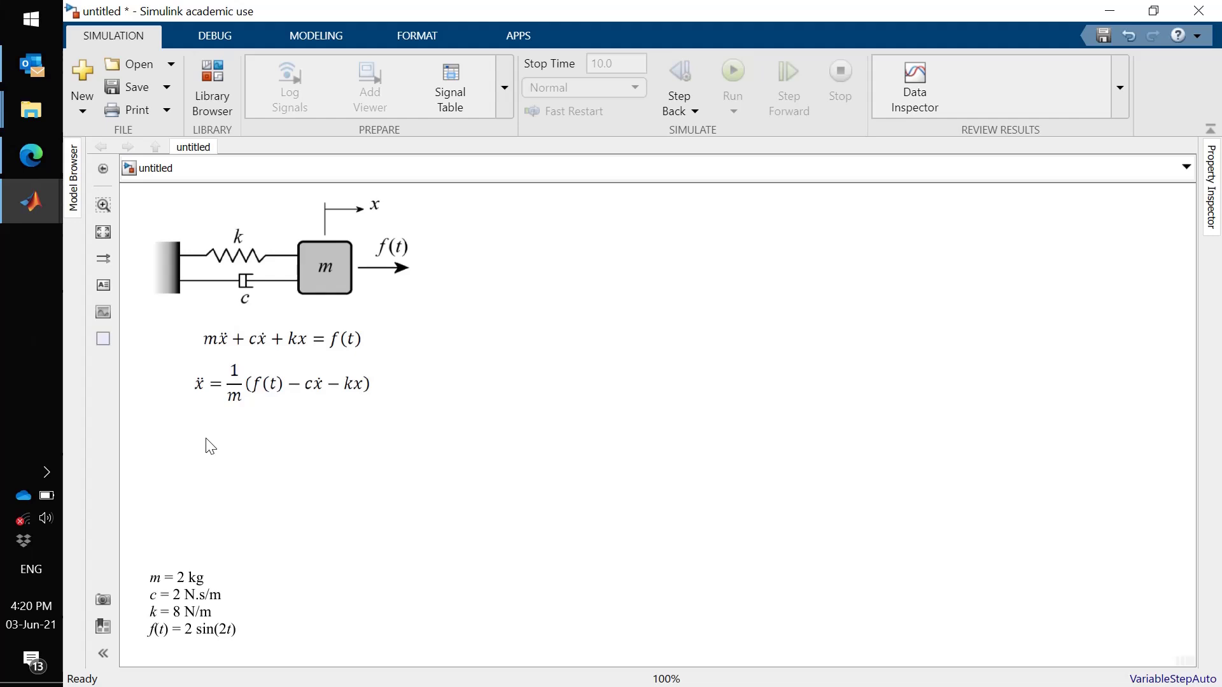
click(208, 71)
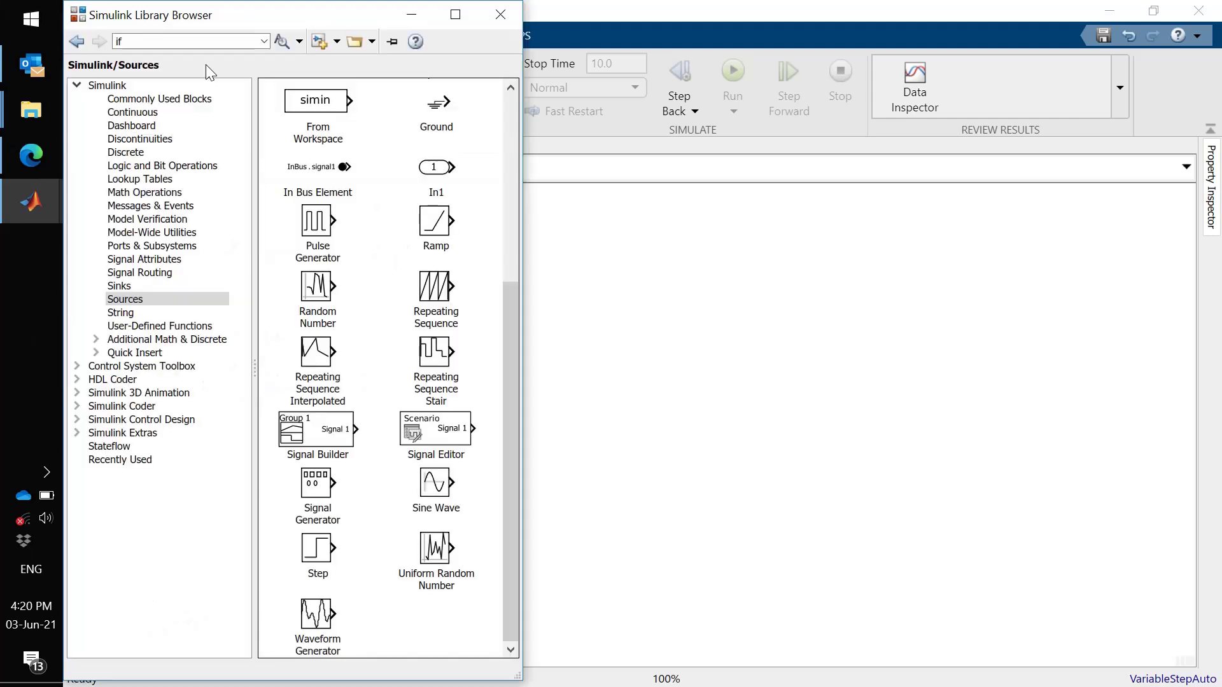
click(142, 112)
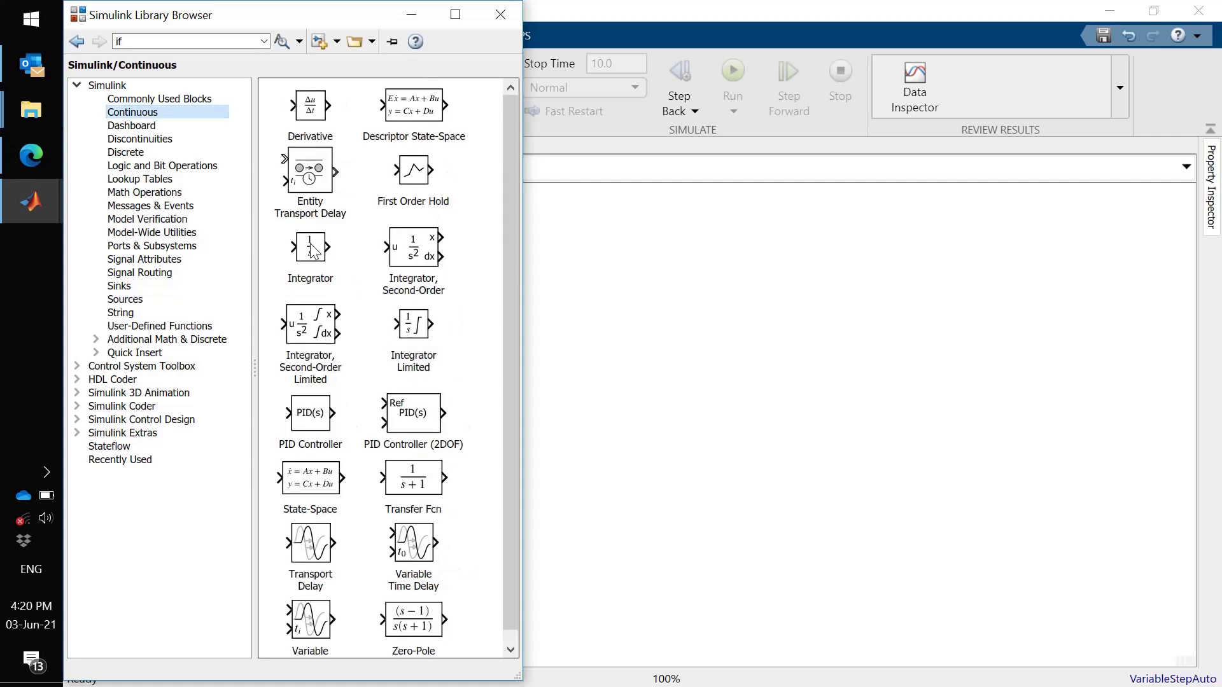
drag(312, 250, 714, 348)
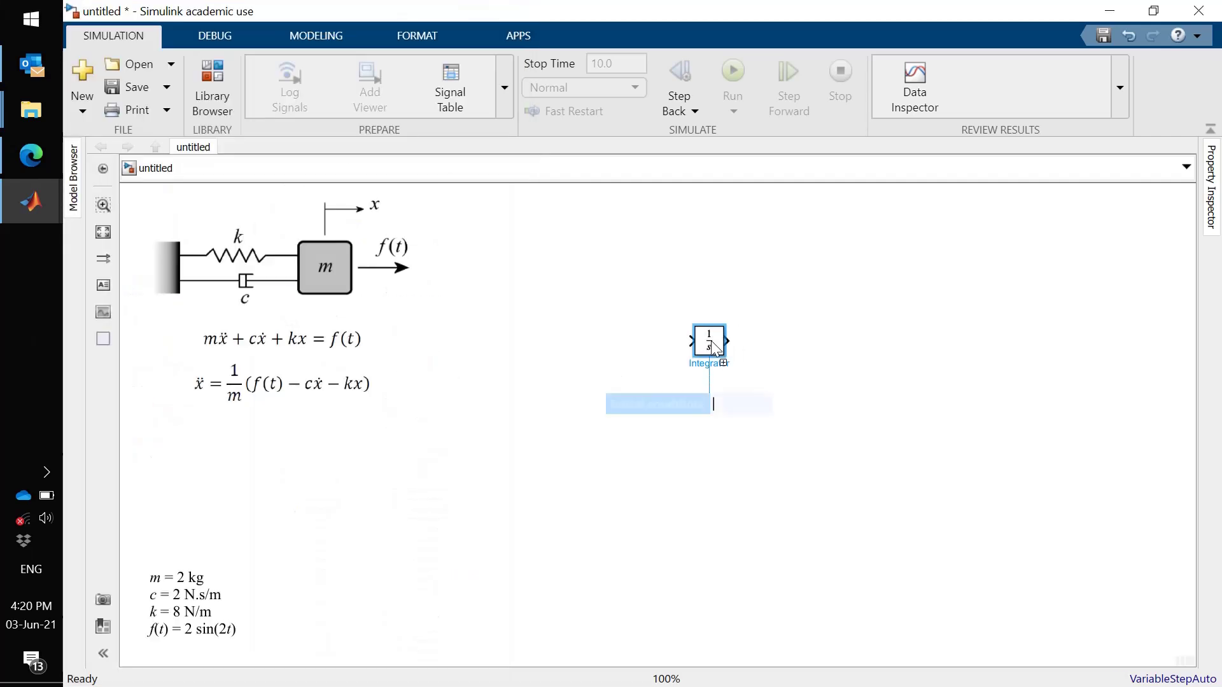
click(215, 84)
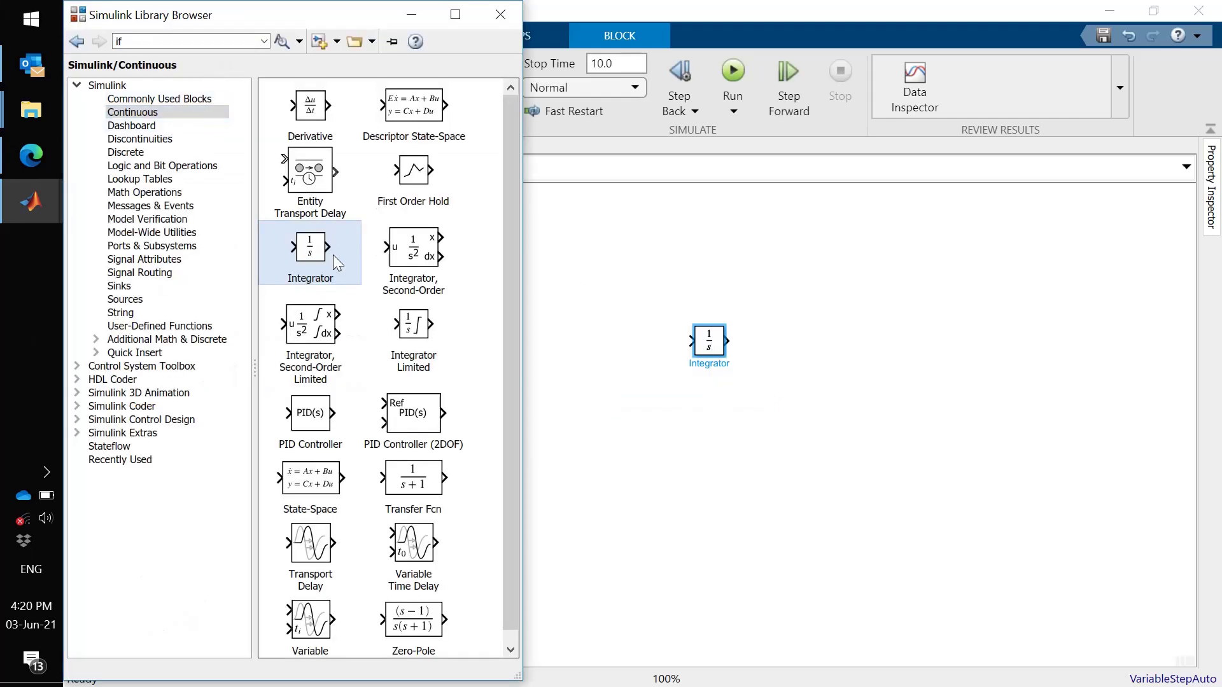
drag(333, 255, 768, 342)
Step: Connect the two Integrator blocks in series and draw open signal lines at the first one's input and the second one's output
click(713, 348)
drag(692, 341, 643, 341)
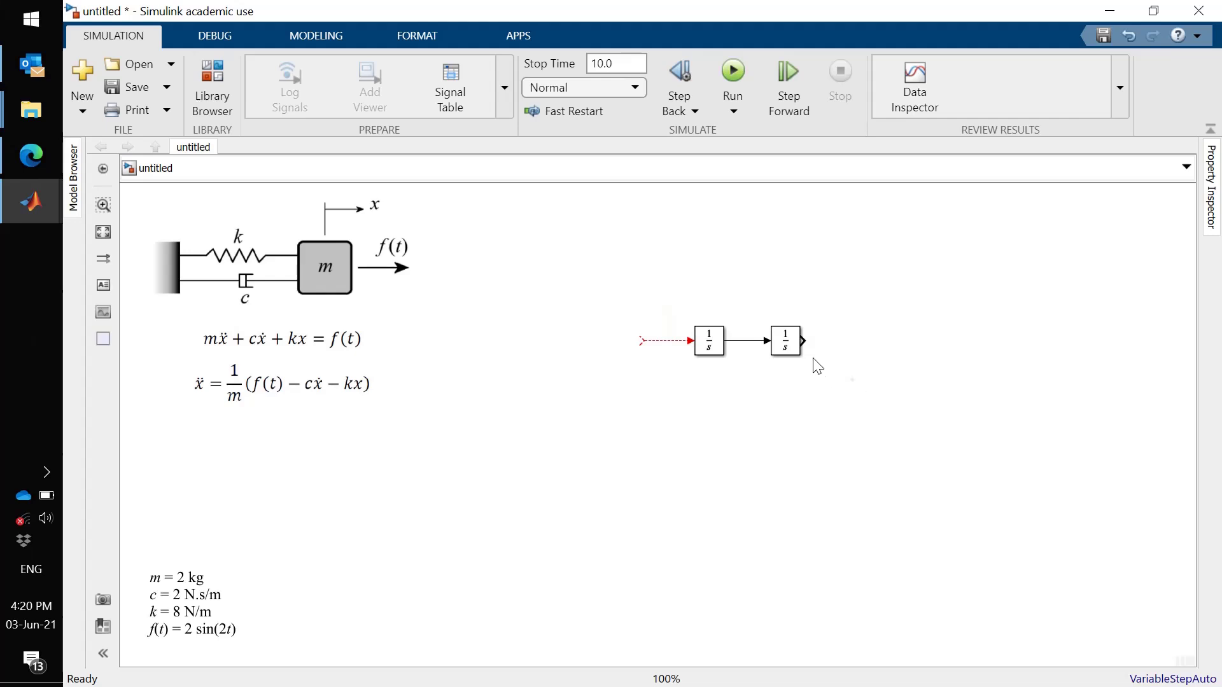
drag(807, 341, 857, 342)
Step: Annotate the signal lines as dxx before the first integrator, dx between the integrators, and x after the second
double_click(668, 331)
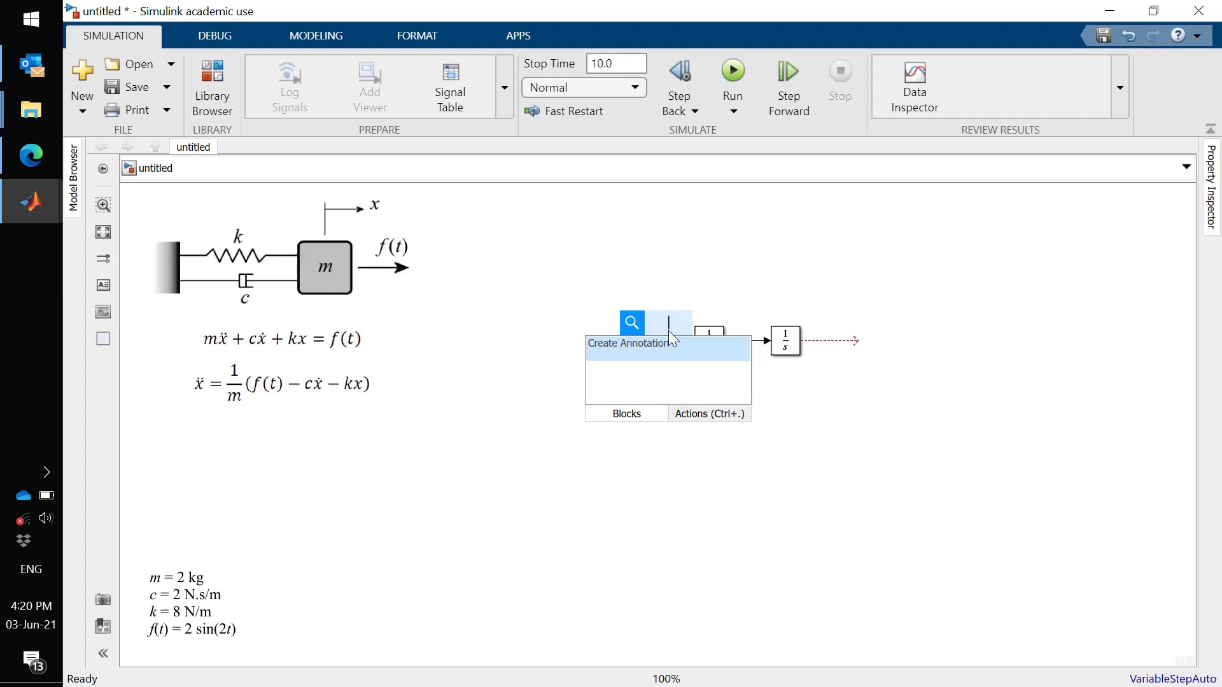
text(dxx)
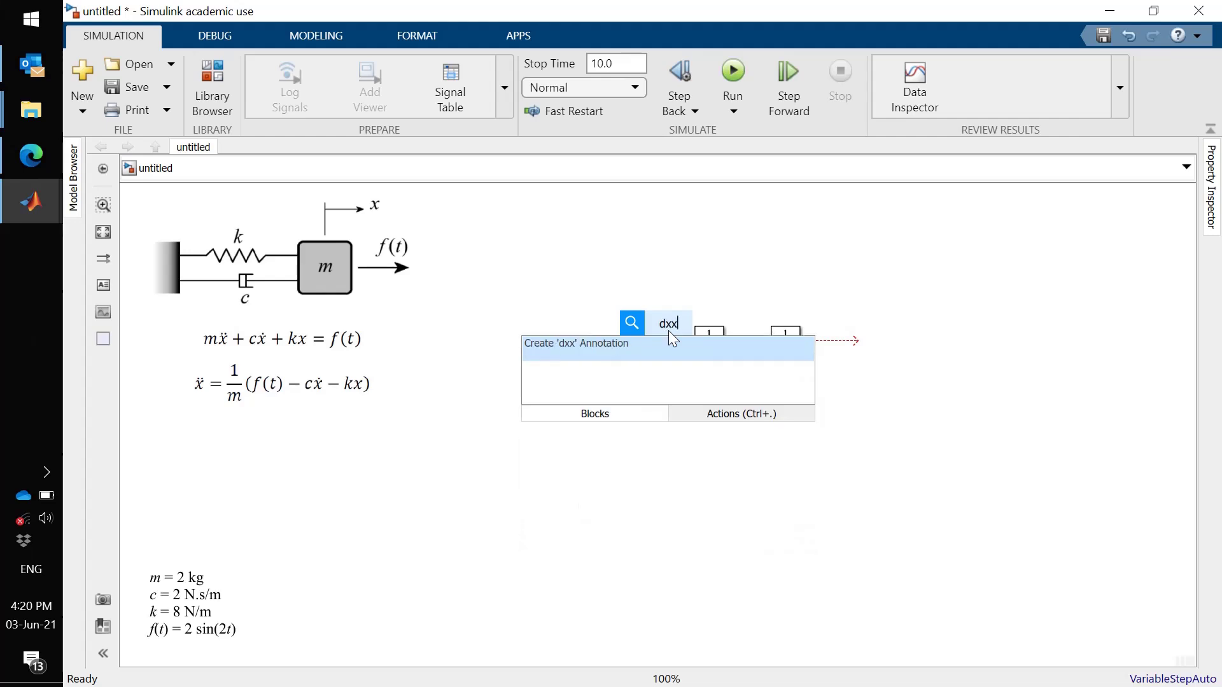
key(Return)
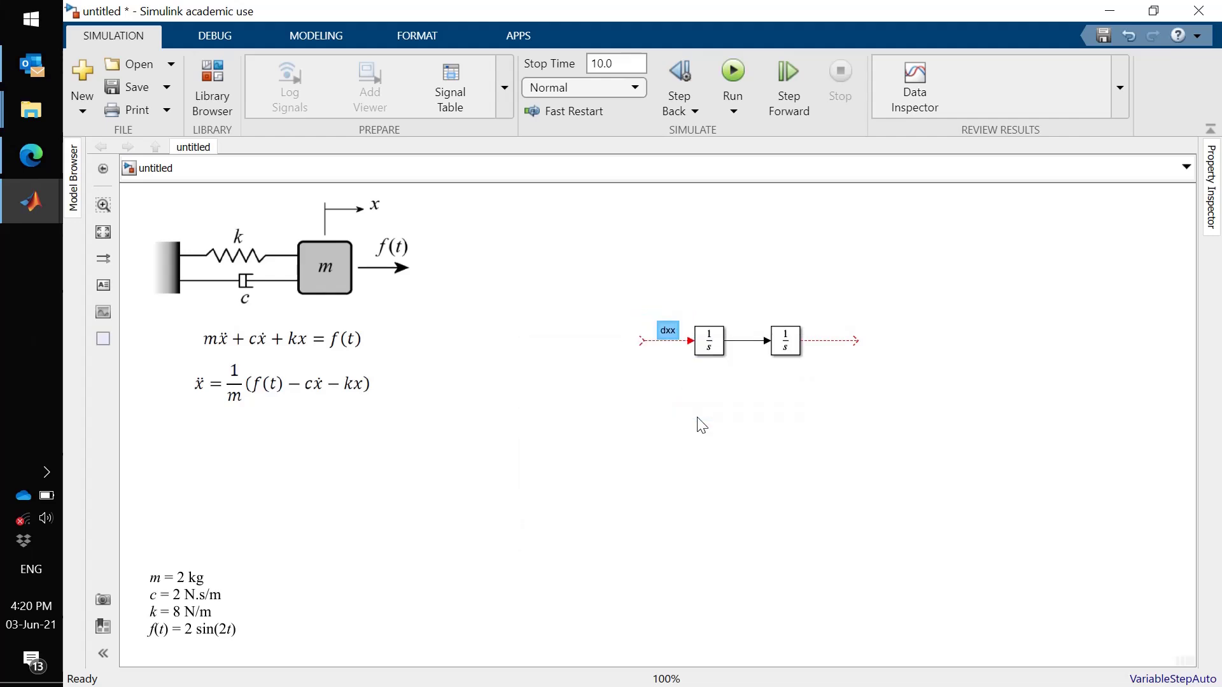
double_click(745, 336)
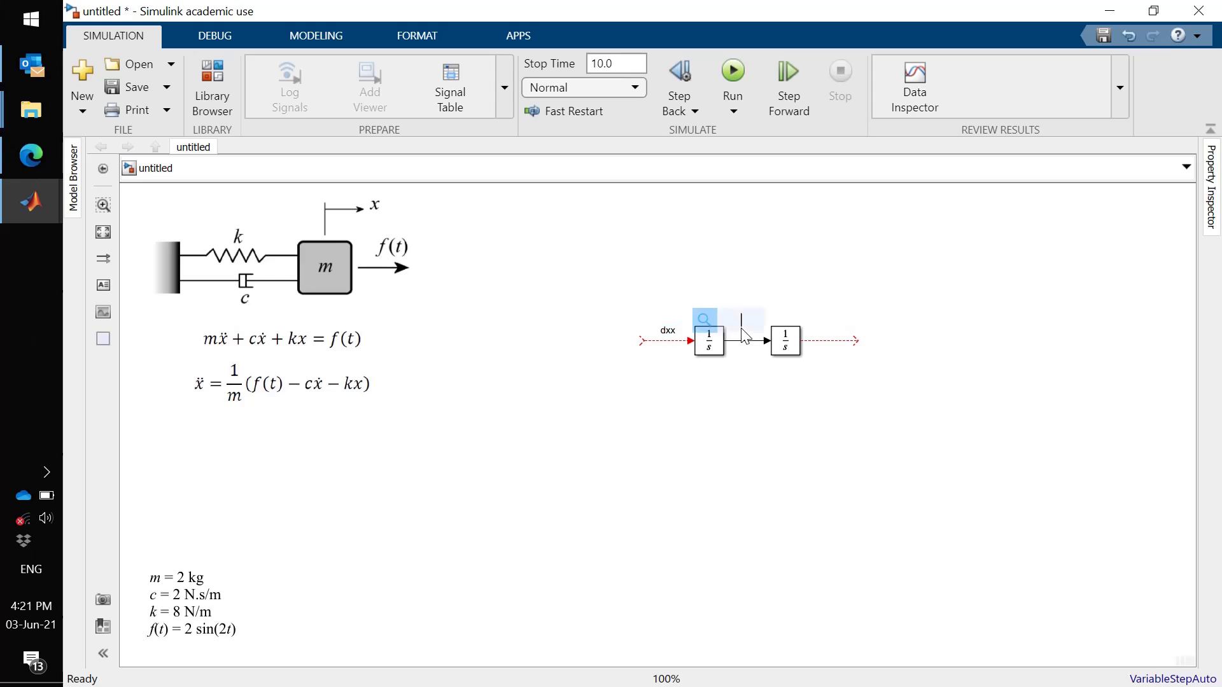
text(dx)
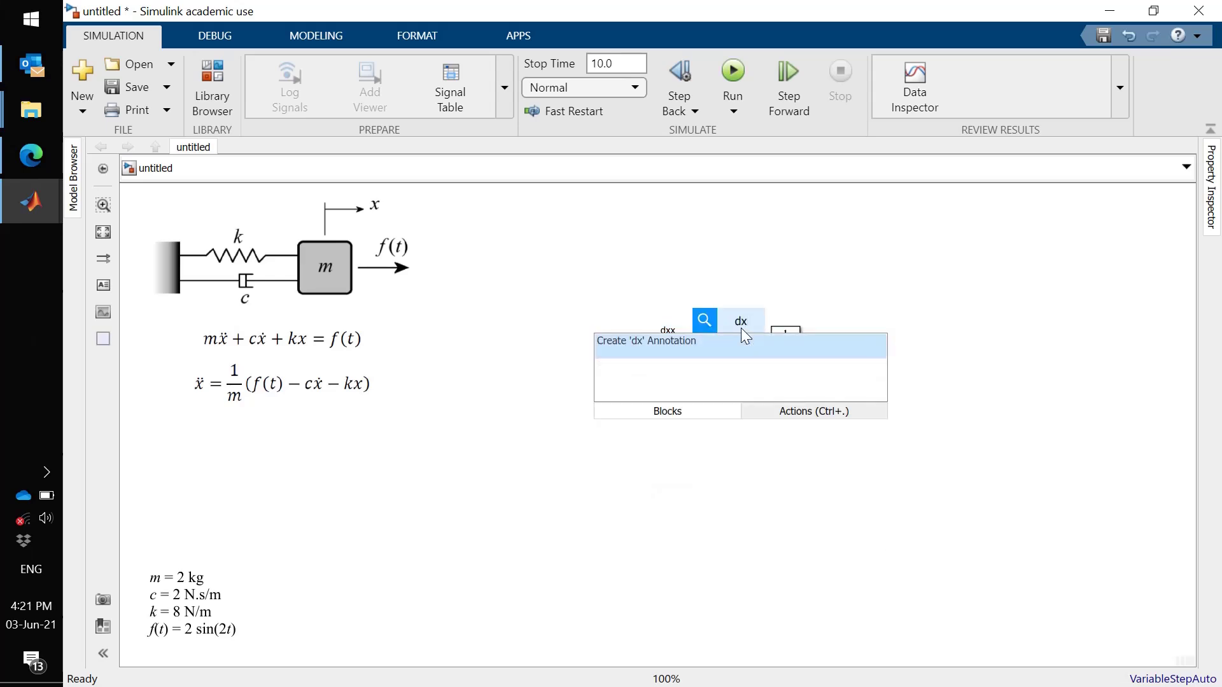
key(Return)
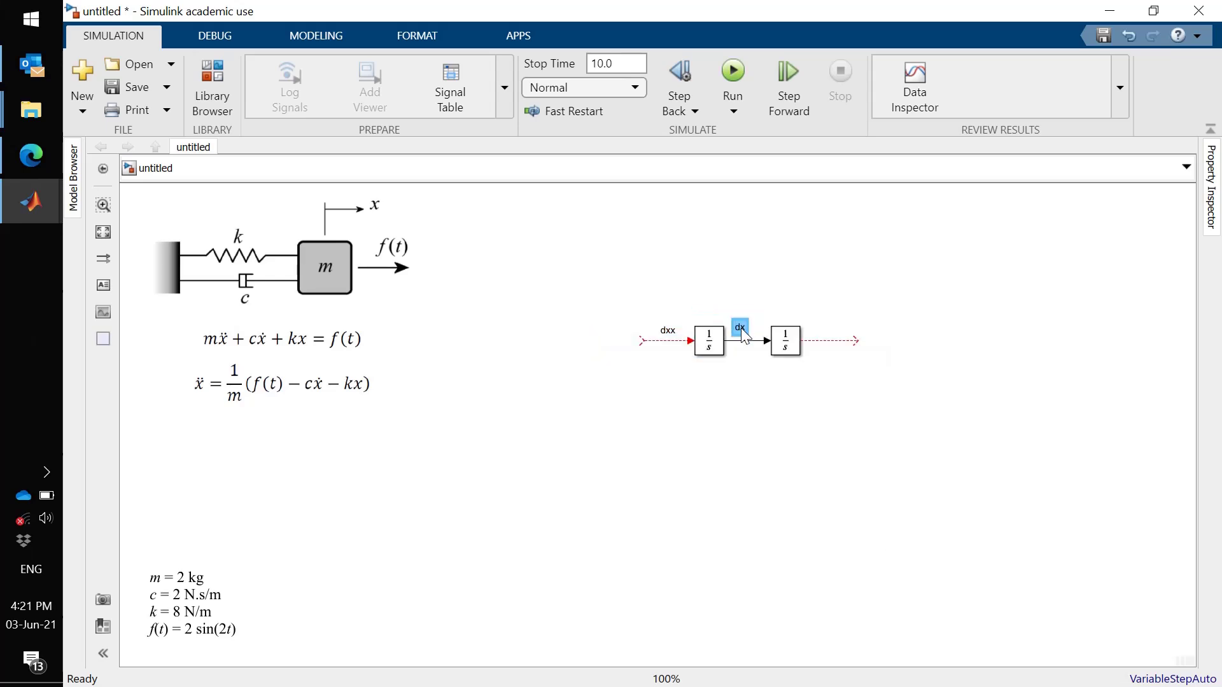
double_click(820, 326)
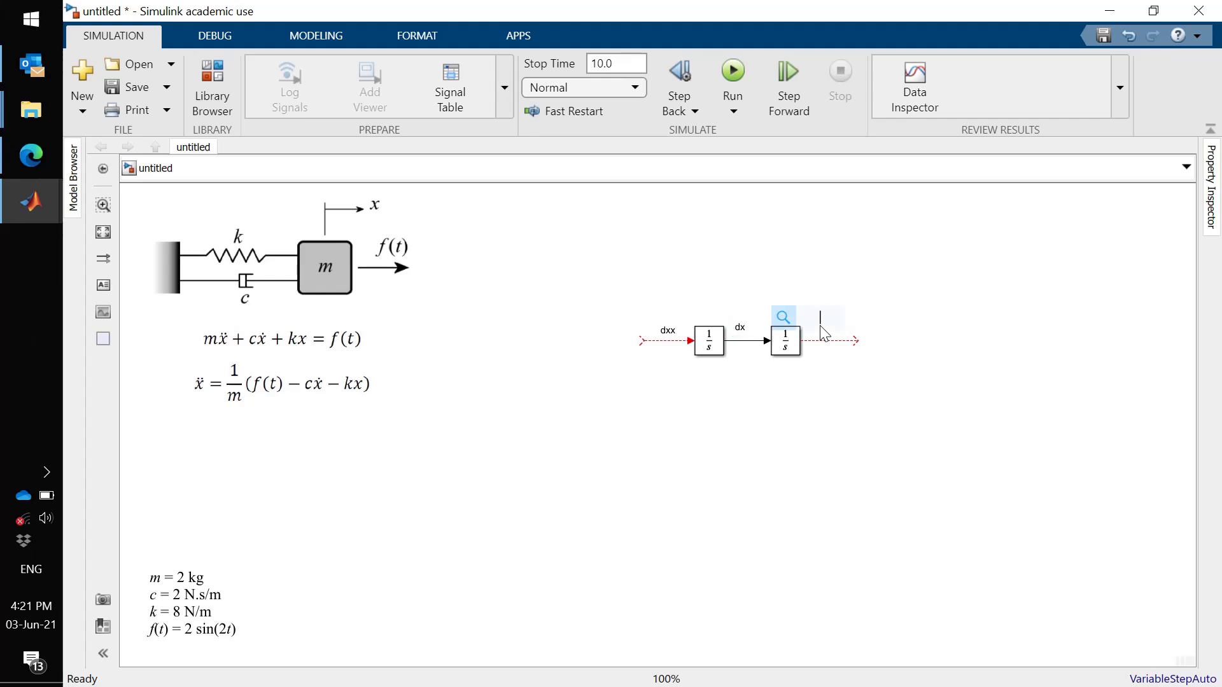
text(x)
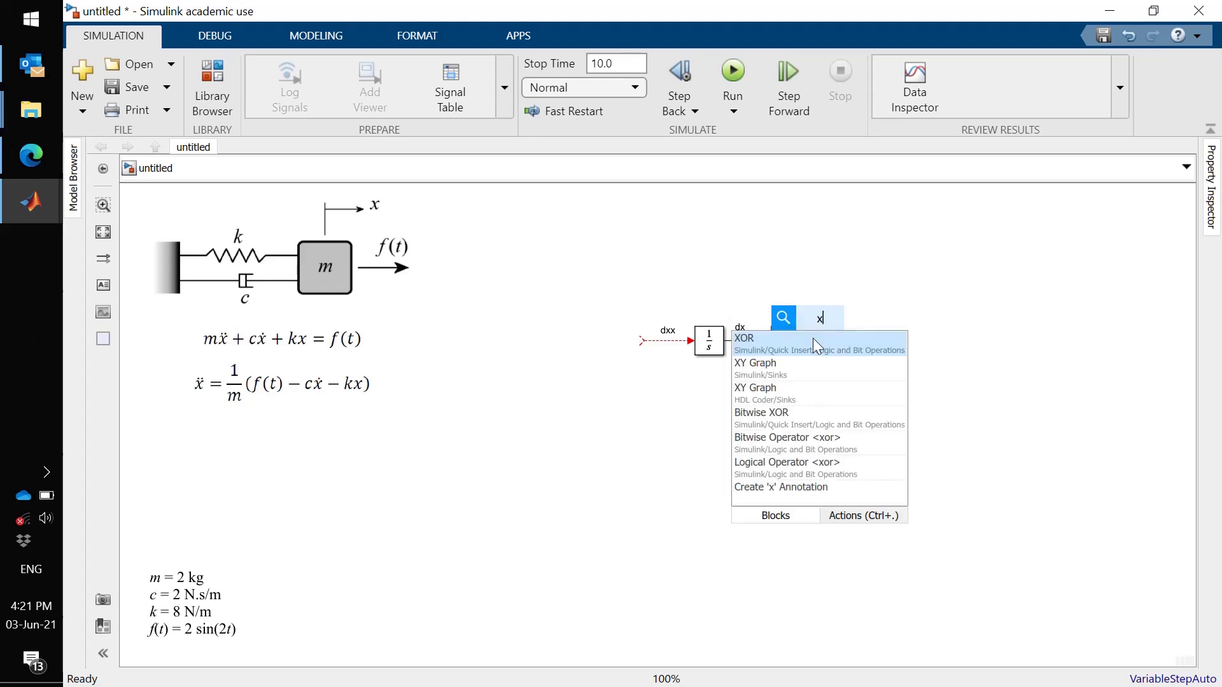
click(775, 487)
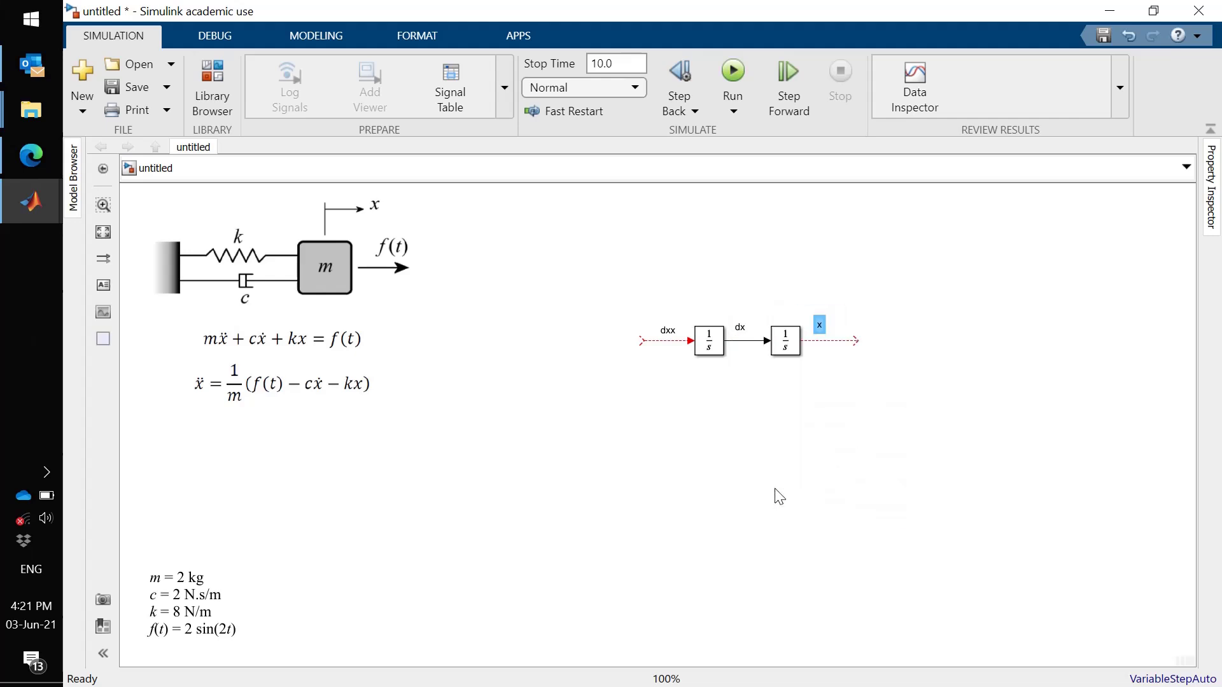
click(826, 491)
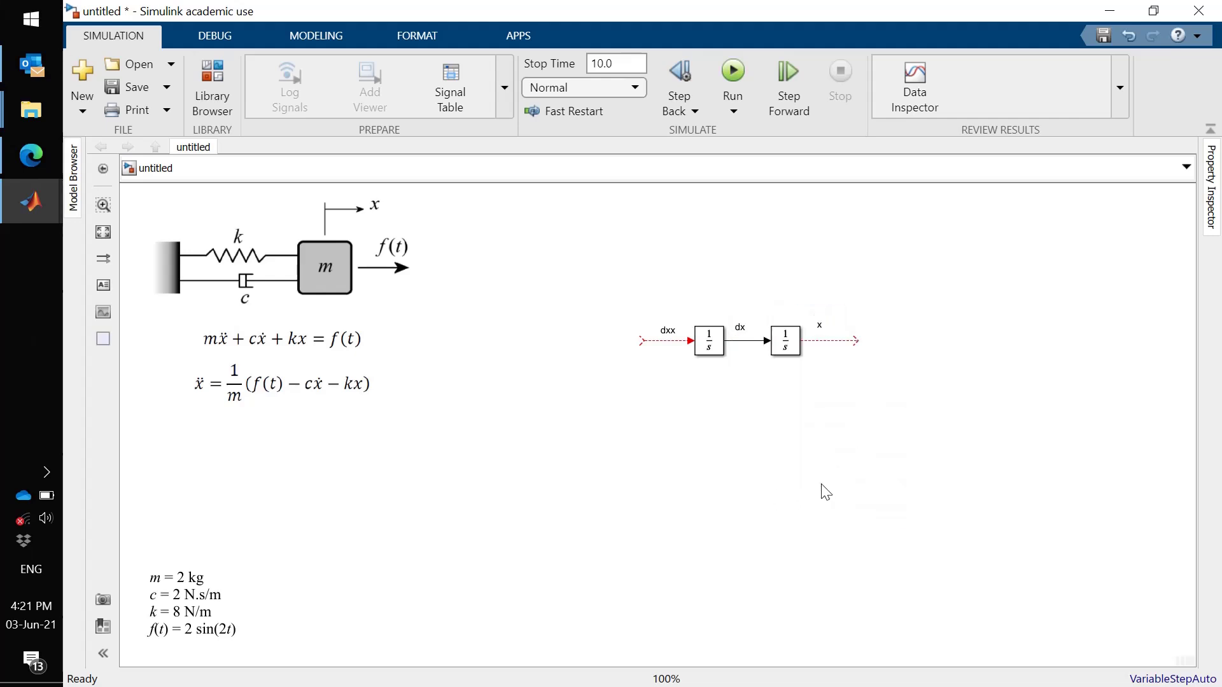
Step: Adjust the x, dx and dxx annotations so they sit evenly just above their signal lines
double_click(818, 326)
double_click(740, 329)
double_click(668, 331)
click(679, 454)
Step: Add a Sum block from the Commonly Used Blocks library just before the open dxx line
click(272, 407)
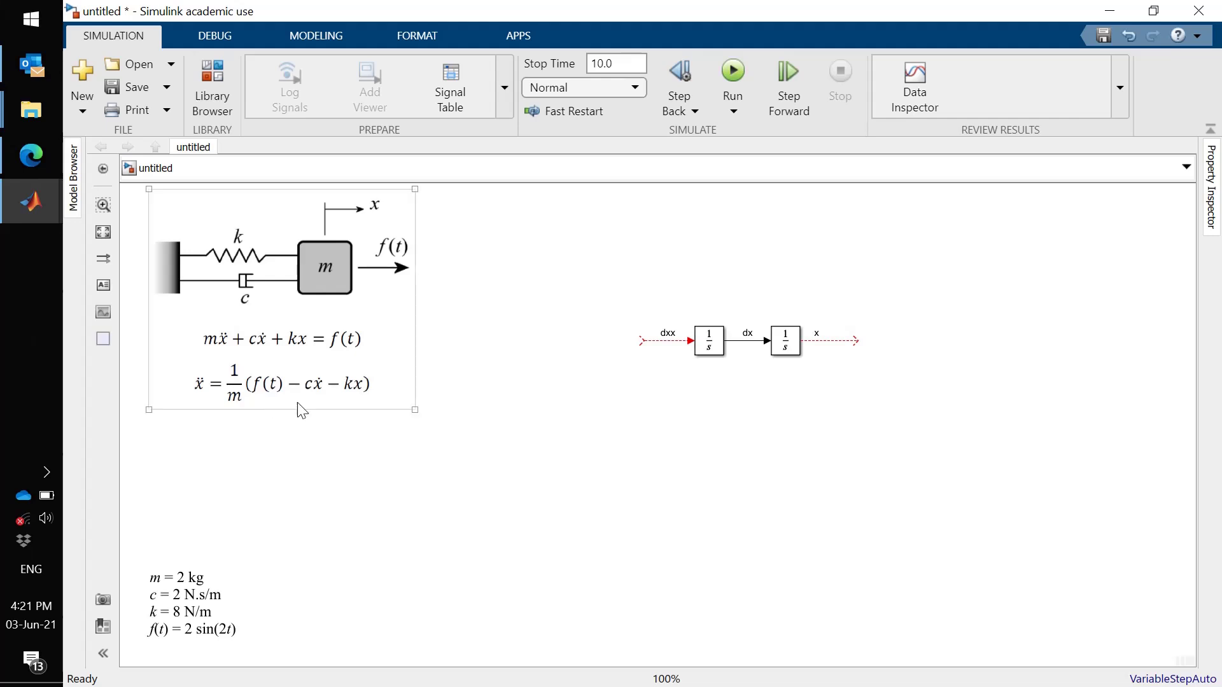
click(381, 485)
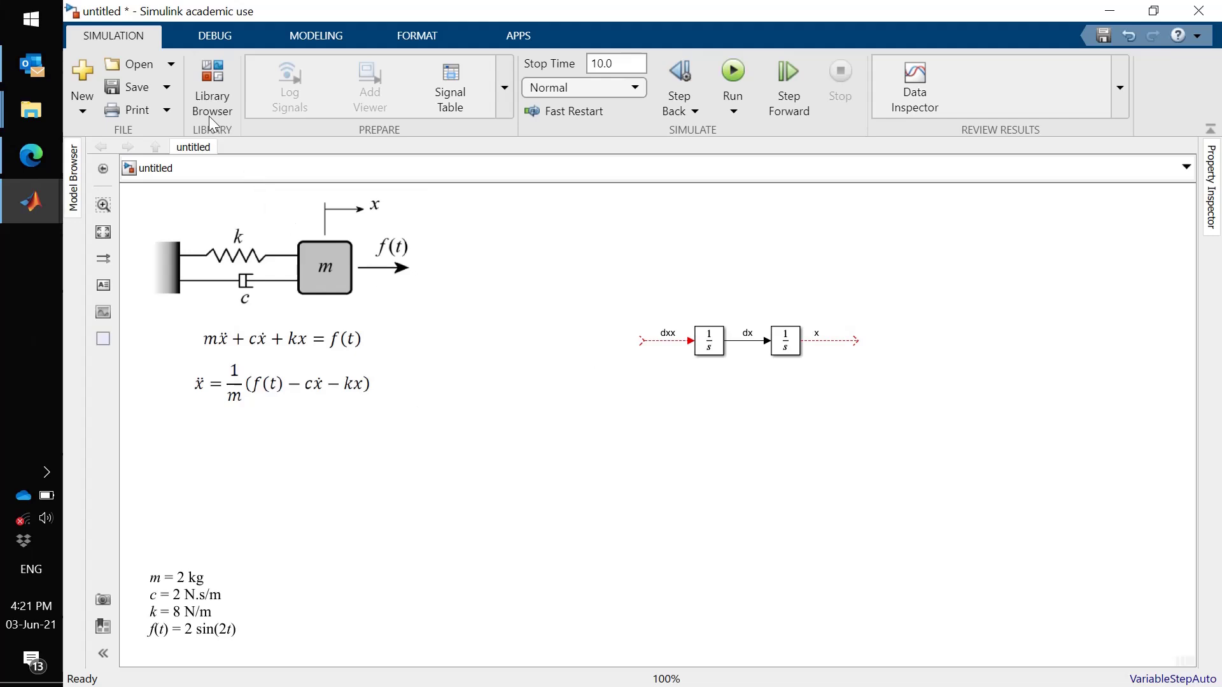
click(212, 95)
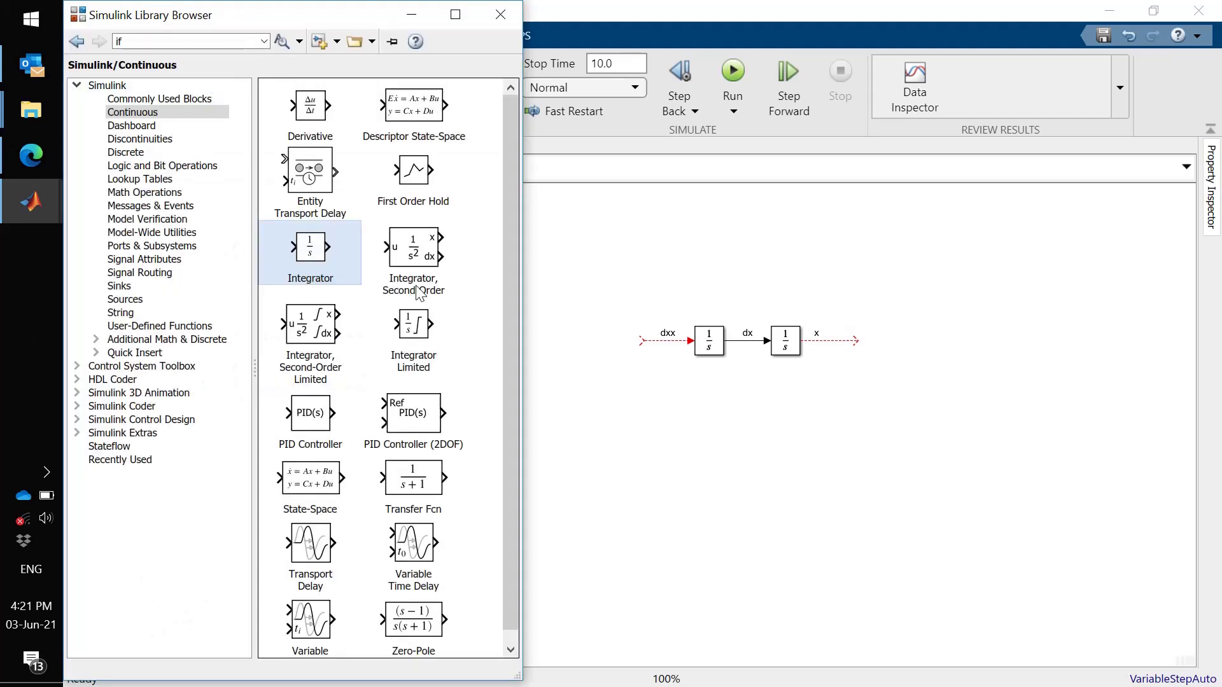
click(166, 100)
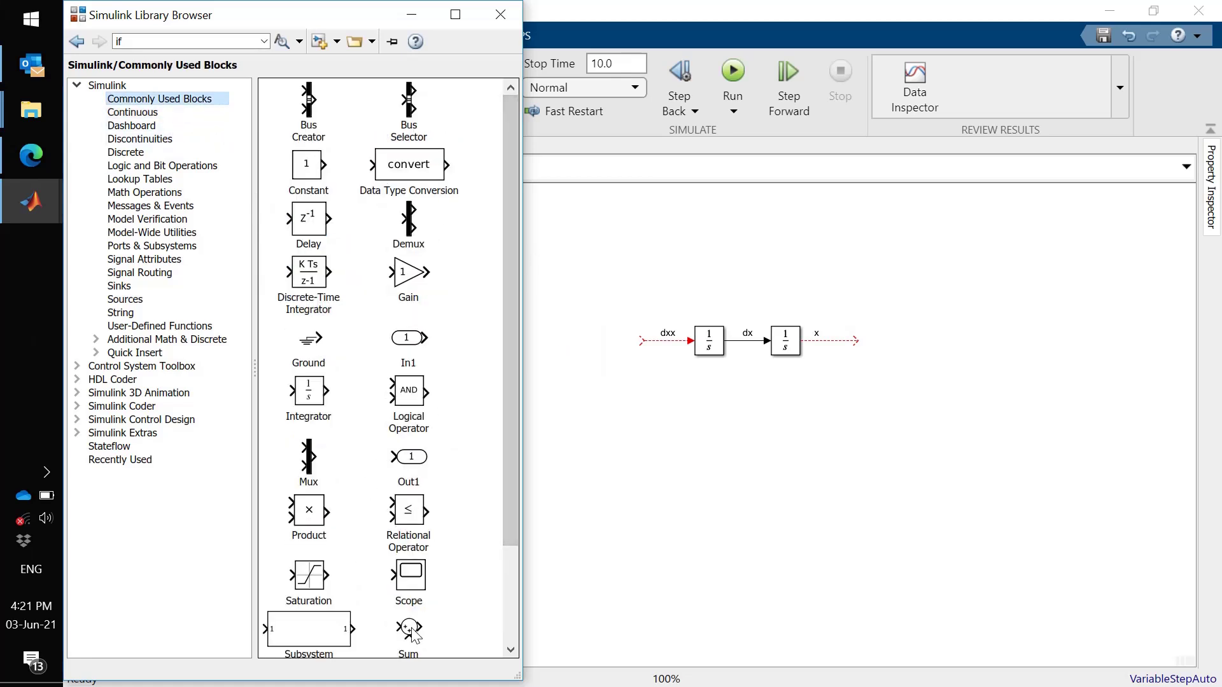
drag(413, 634, 618, 347)
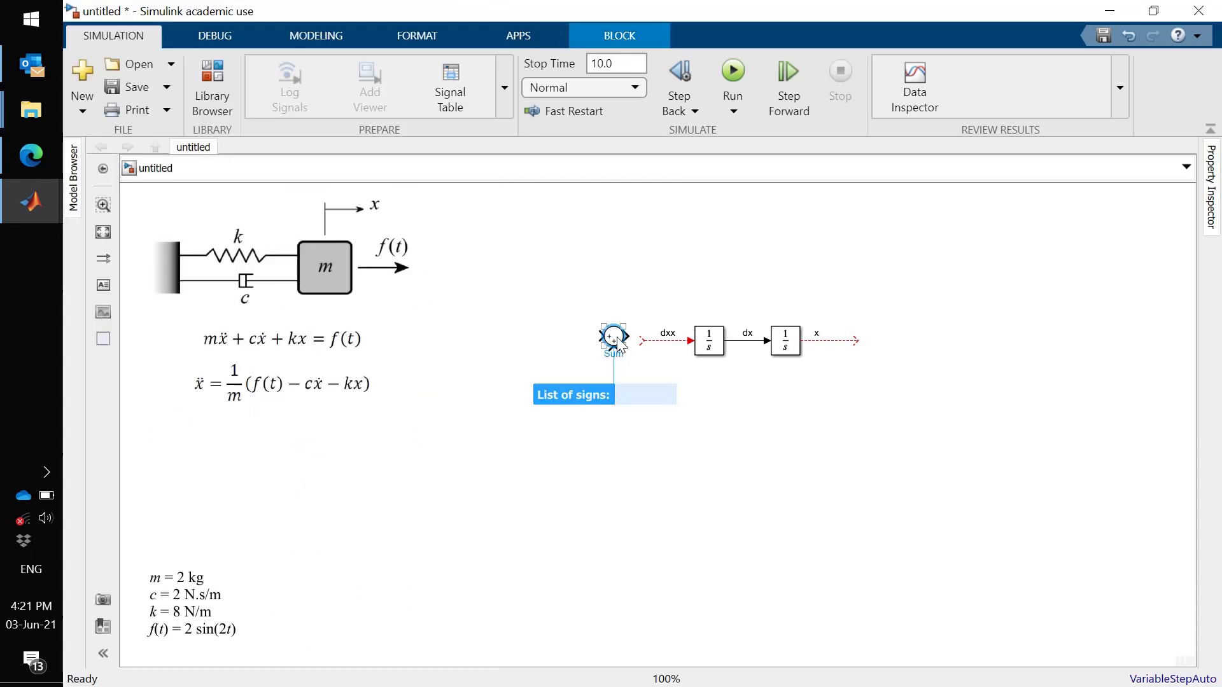
Step: Nudge the Sum block into line with the integrators so its output joins the open dxx line
key(Right)
key(Right)
key(Right)
key(Right)
key(Right)
key(Right)
key(Right)
key(Right)
key(Right)
key(Right)
key(Down)
key(Down)
key(Down)
key(Down)
key(Down)
key(Down)
key(Down)
key(Down)
key(Down)
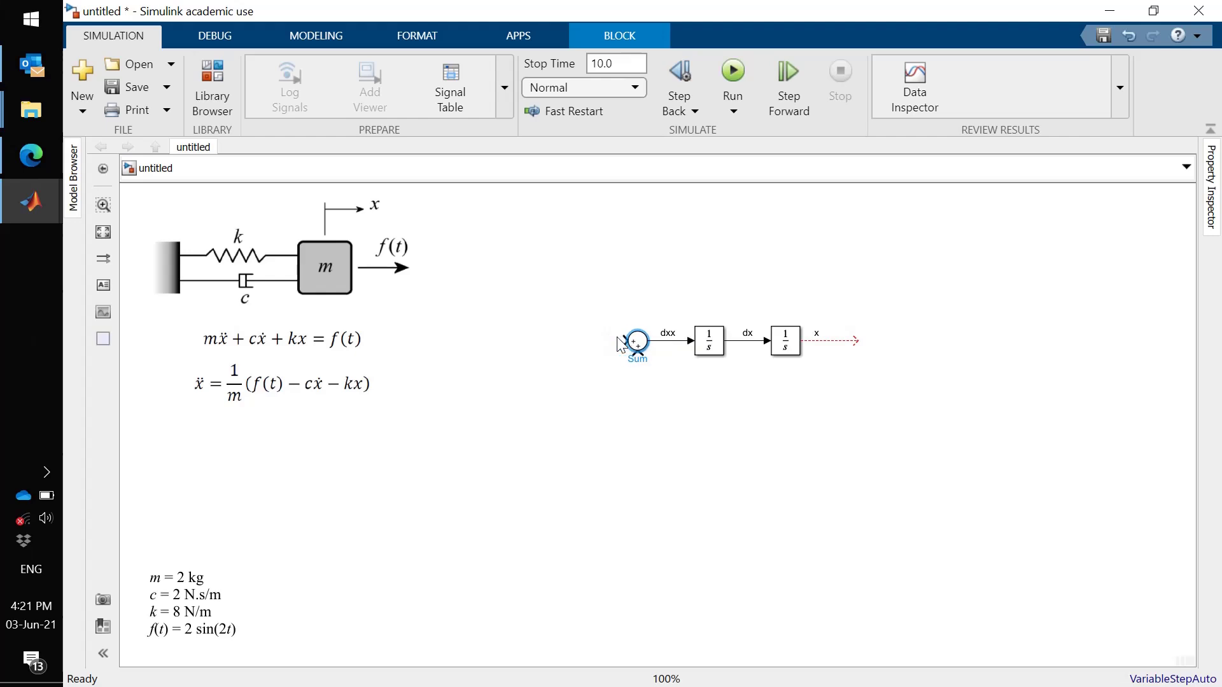
click(625, 421)
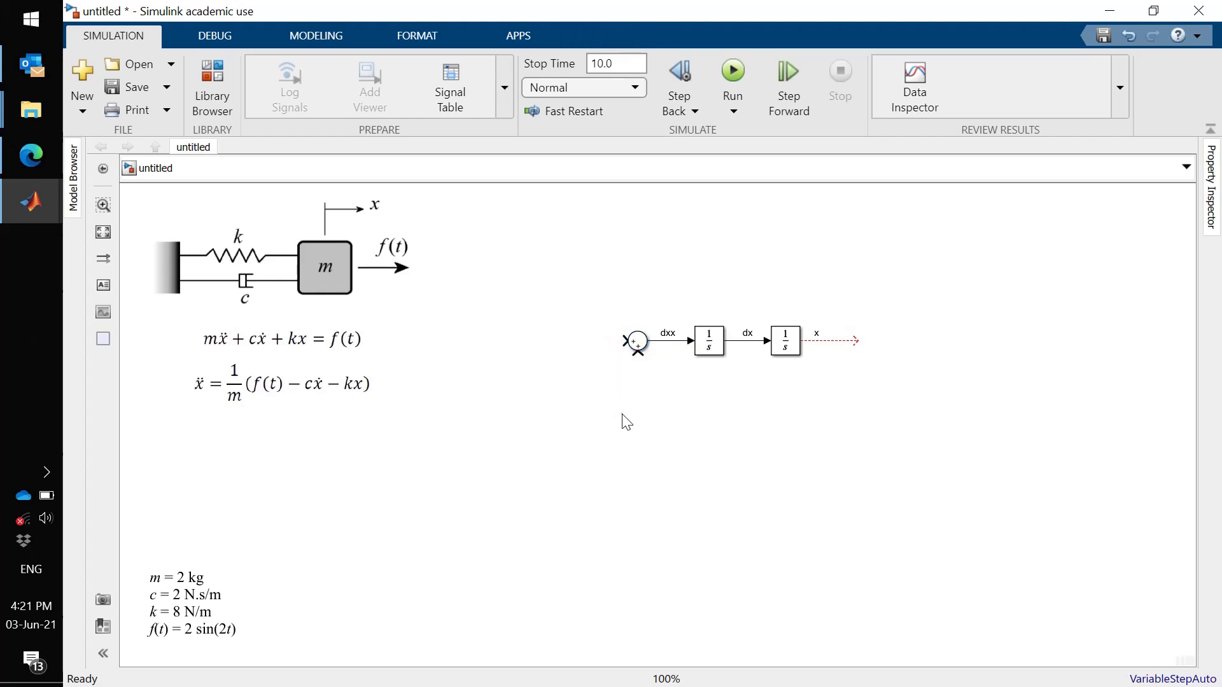
Step: Set the Sum block's list of signs to +-- to match the equation's terms, and apply it
click(637, 351)
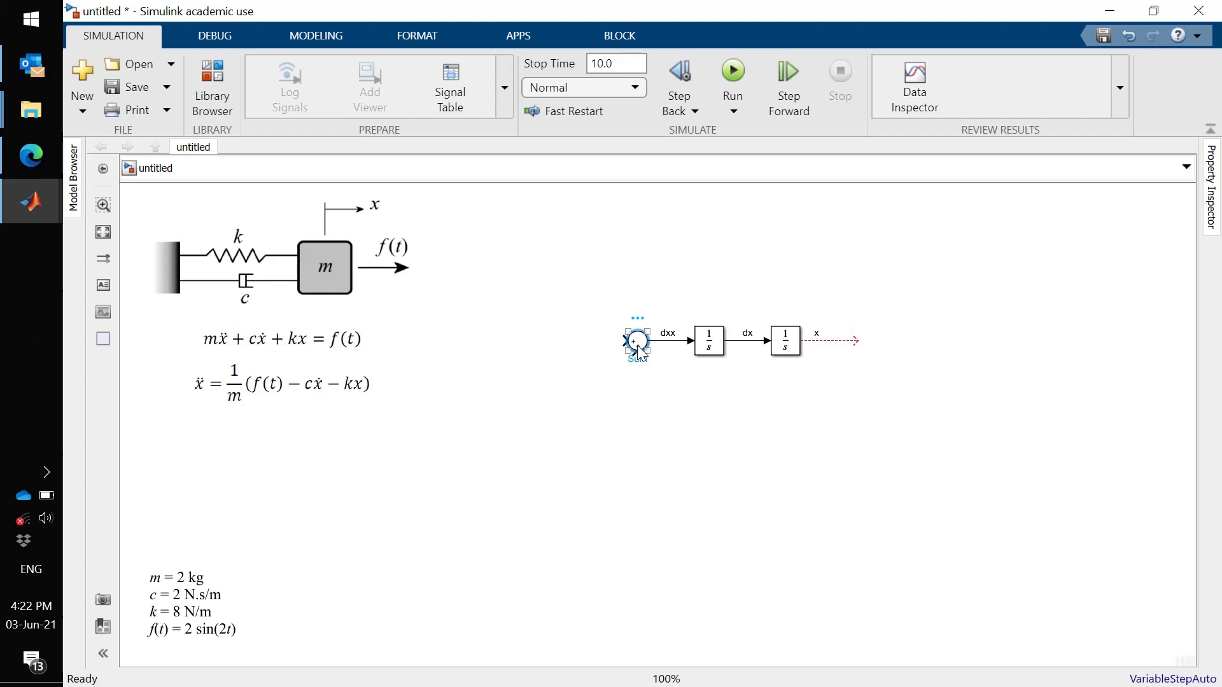
double_click(637, 344)
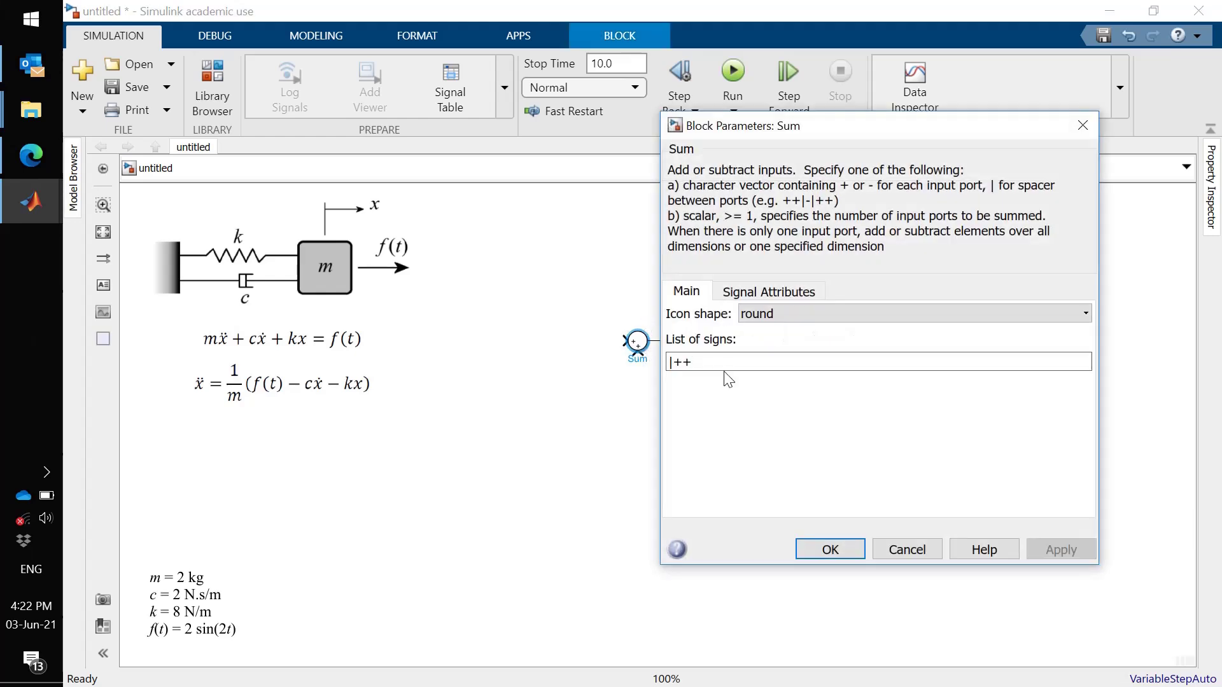
click(723, 363)
double_click(725, 363)
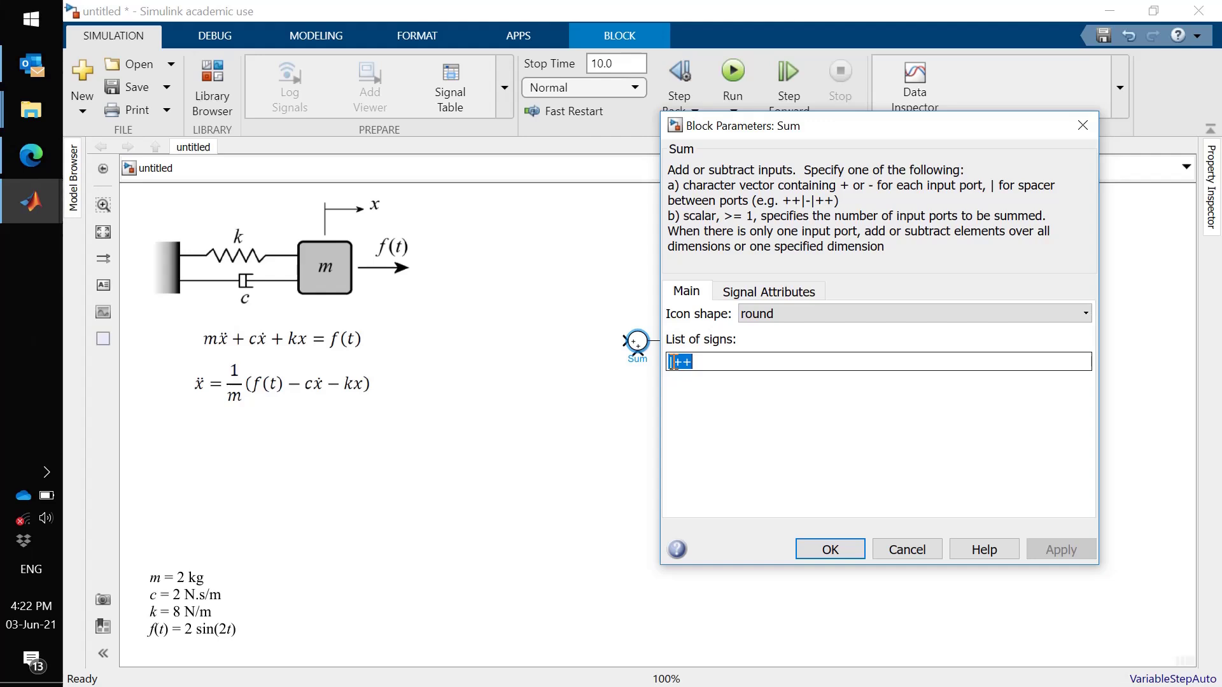
click(708, 362)
key(BackSpace)
key(BackSpace)
key(BackSpace)
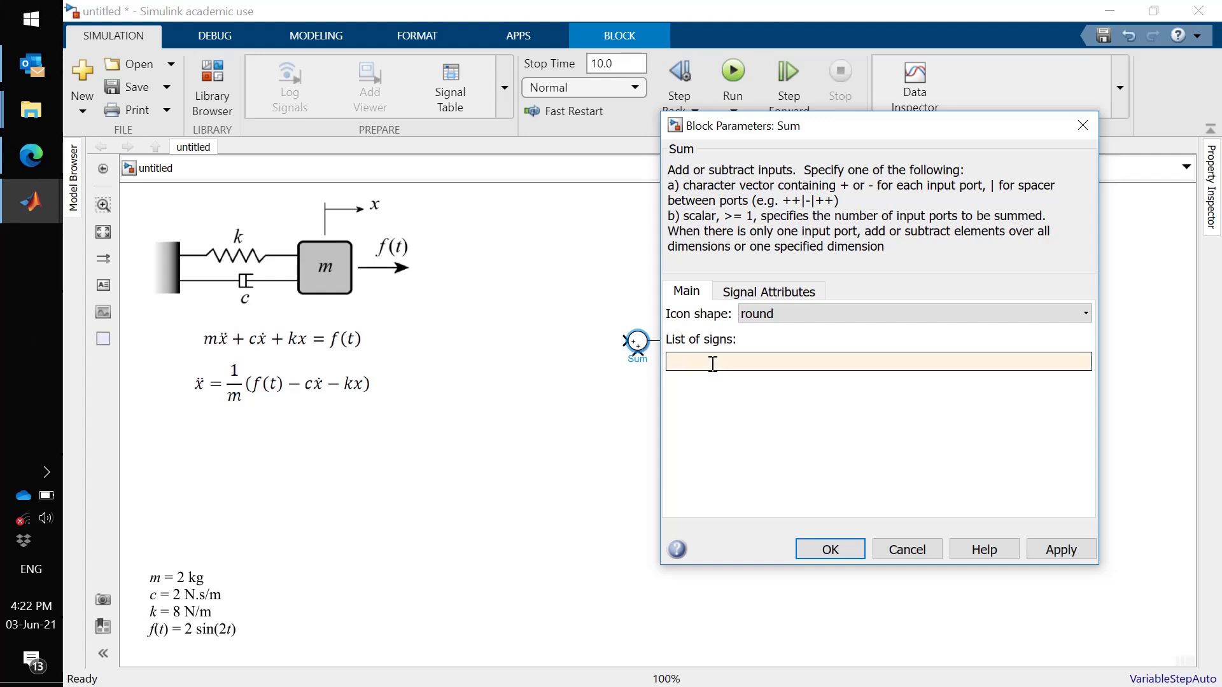
click(258, 389)
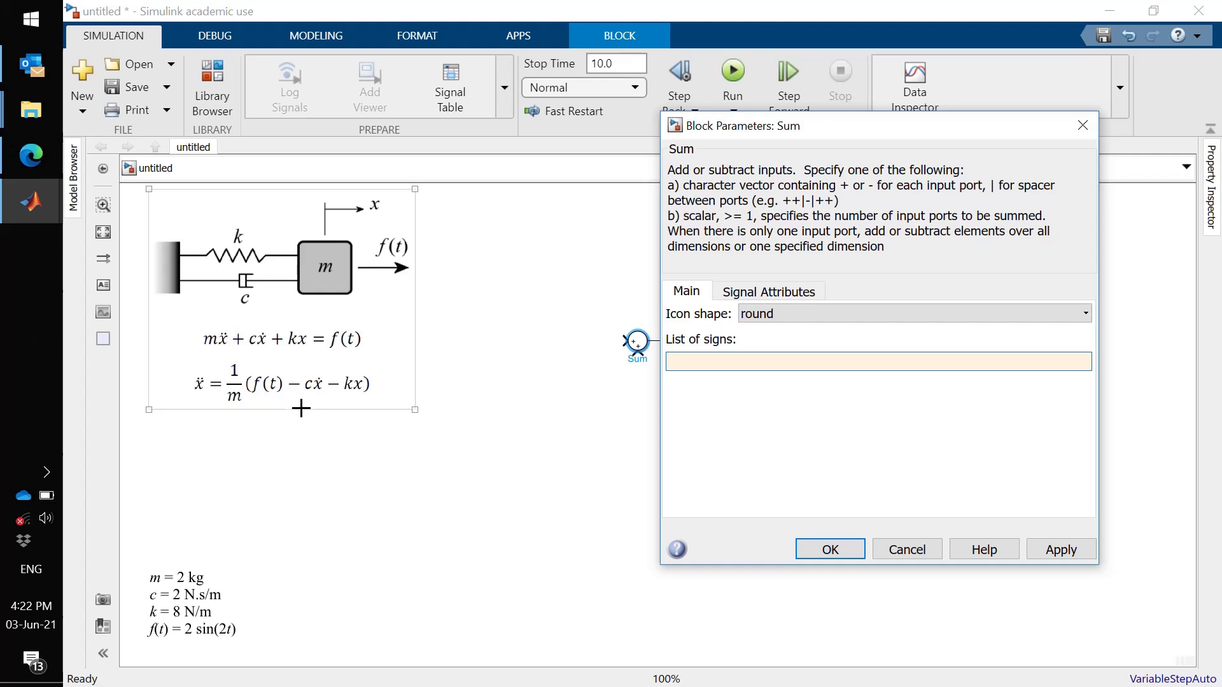
click(644, 375)
click(725, 358)
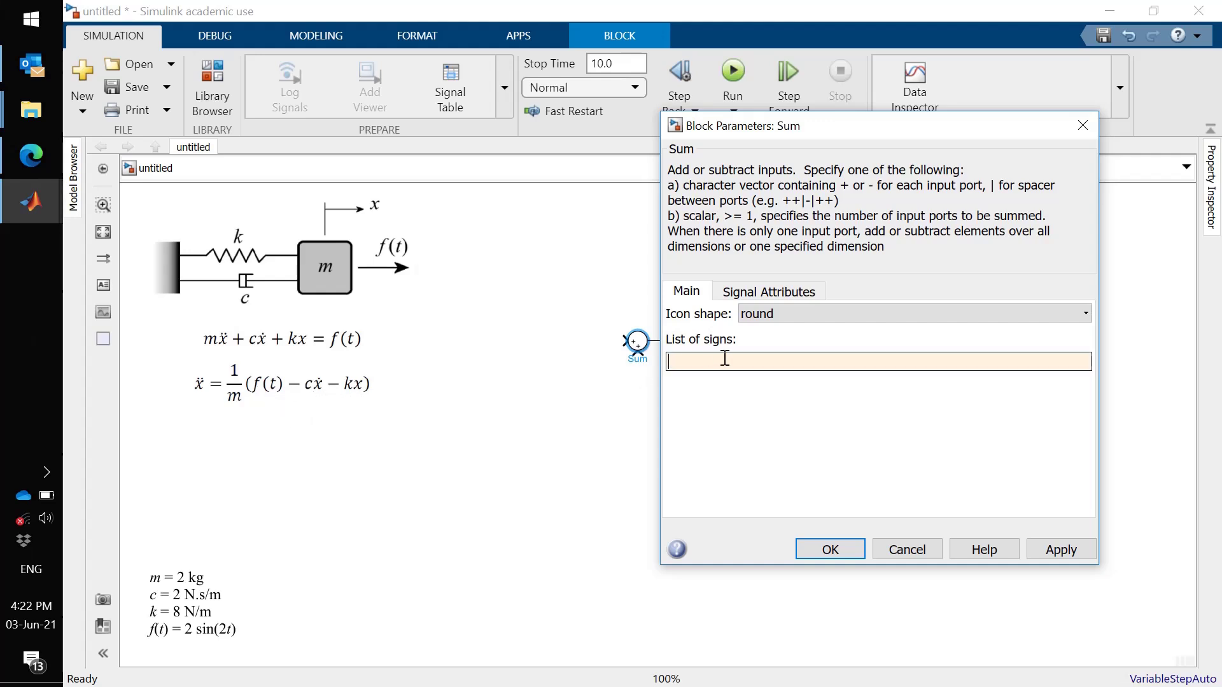
text(+--)
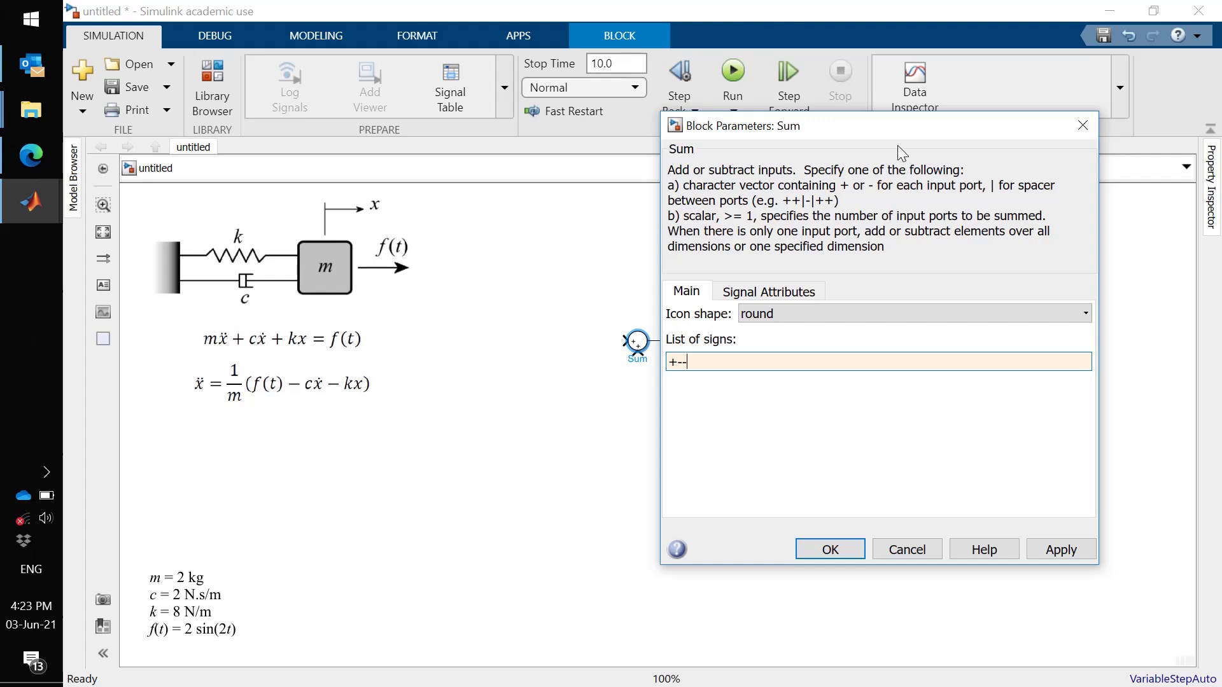
drag(893, 135, 951, 129)
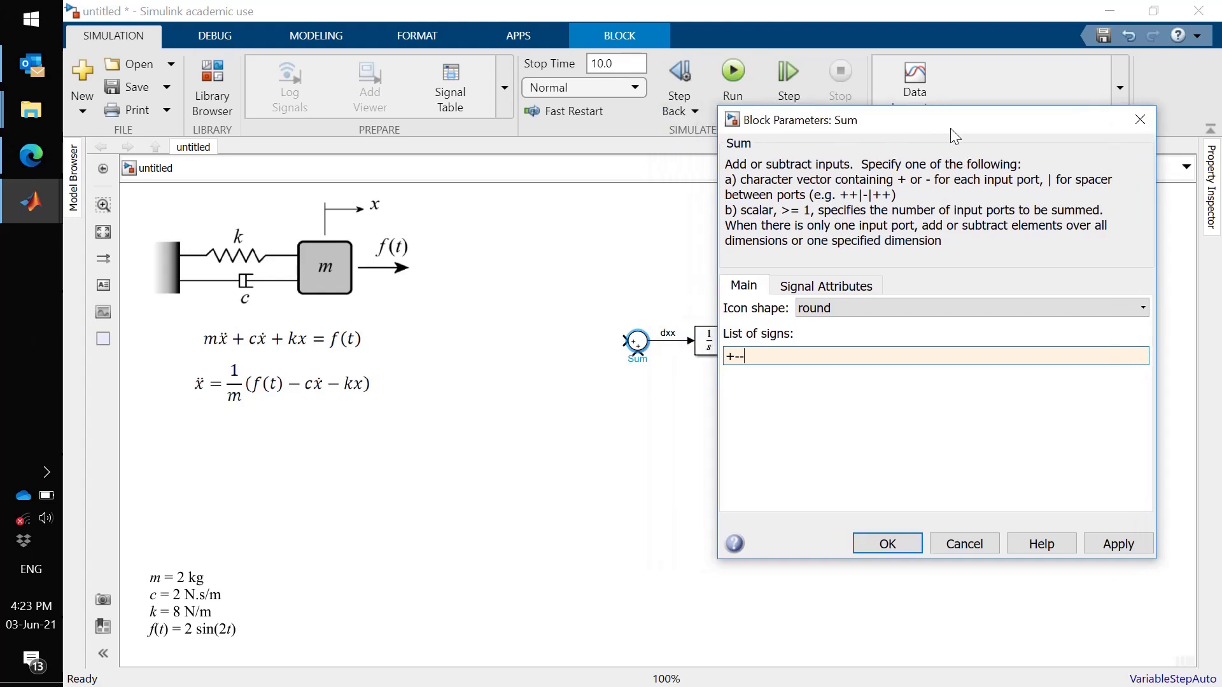
click(1106, 544)
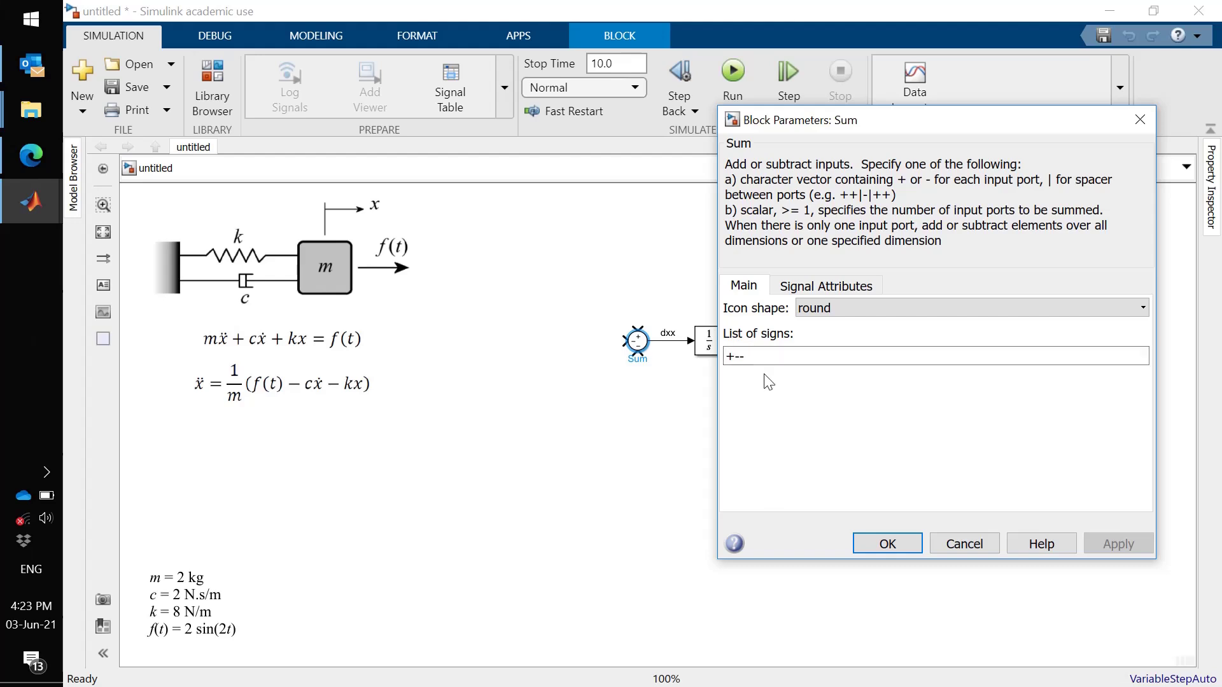
Step: Put two spacers before the Sum block's signs so the list reads ||+--, and accept the parameters
double_click(756, 355)
text(+-)
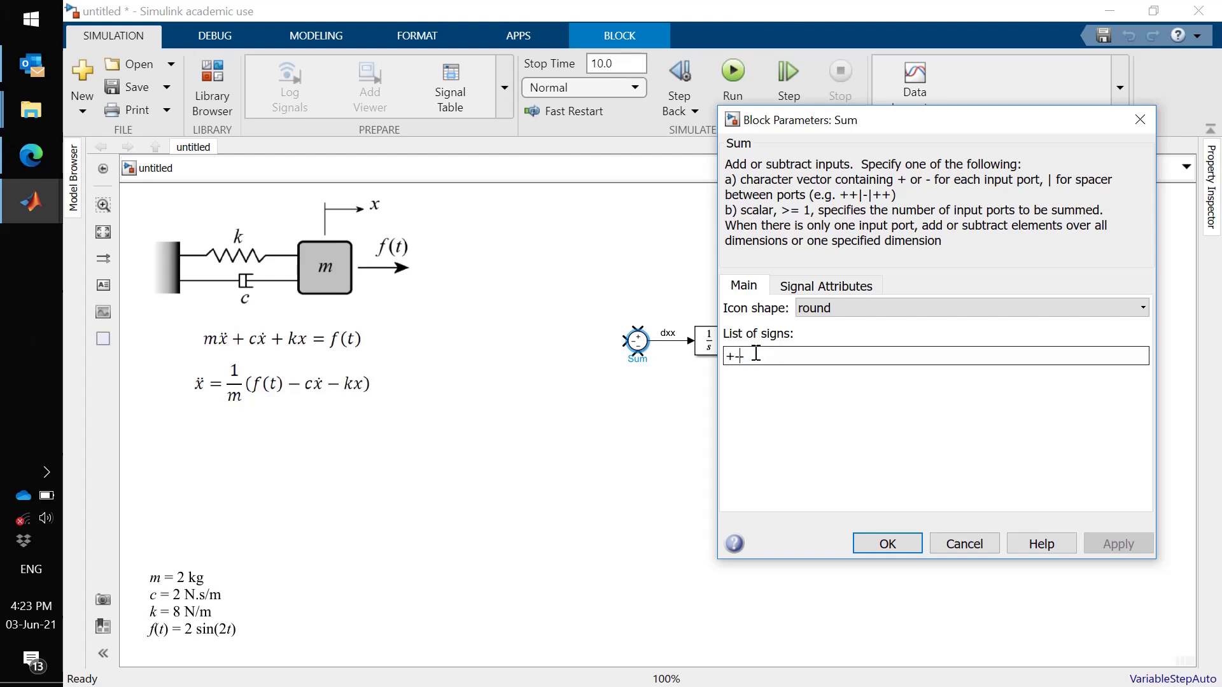
text(||)
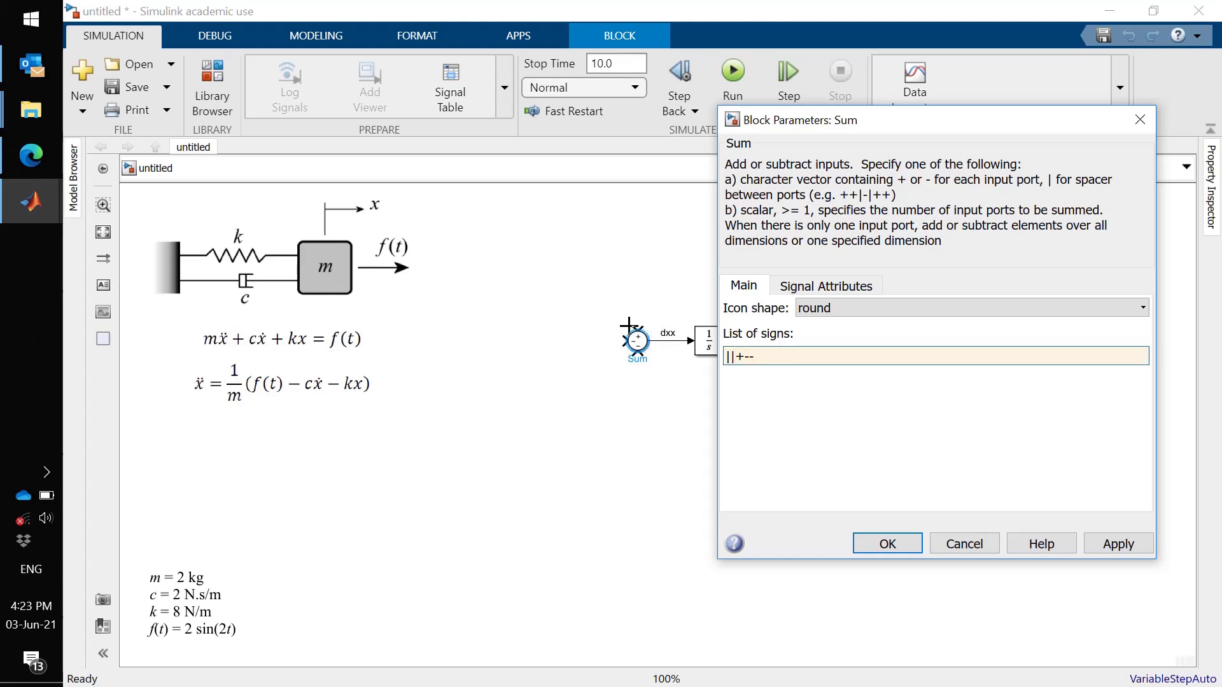
click(885, 543)
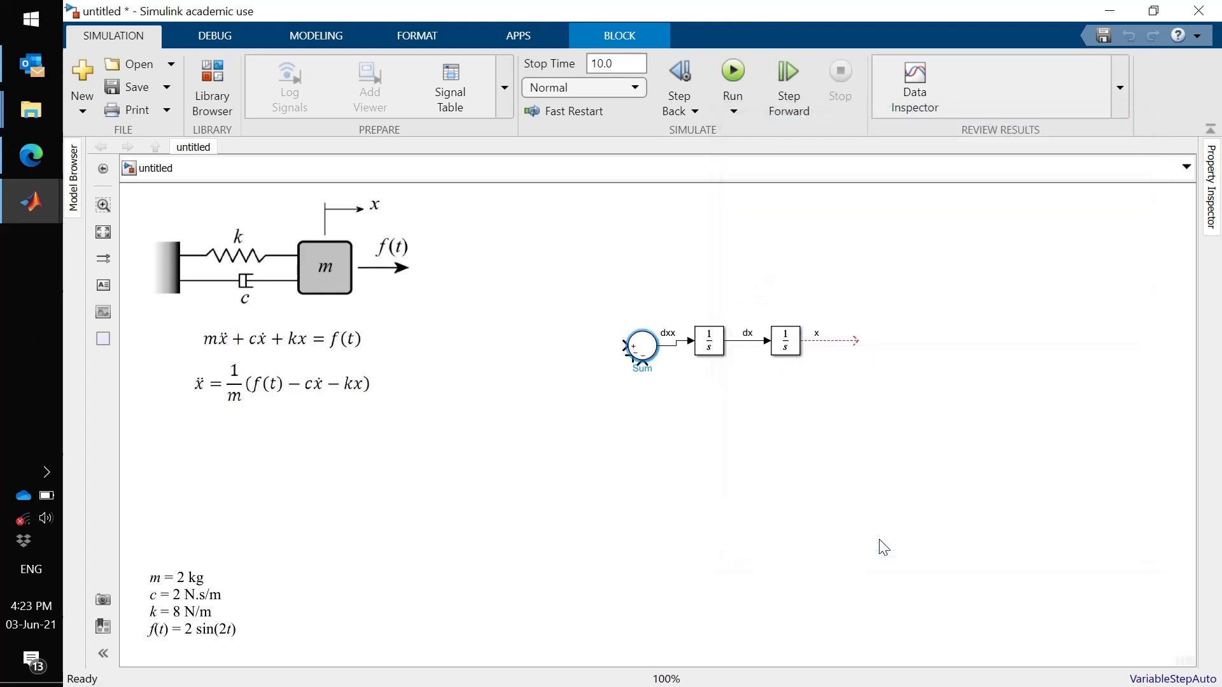
Step: Add a Step block from the Sources library before the Sum block and connect it to the Sum's plus input
click(630, 604)
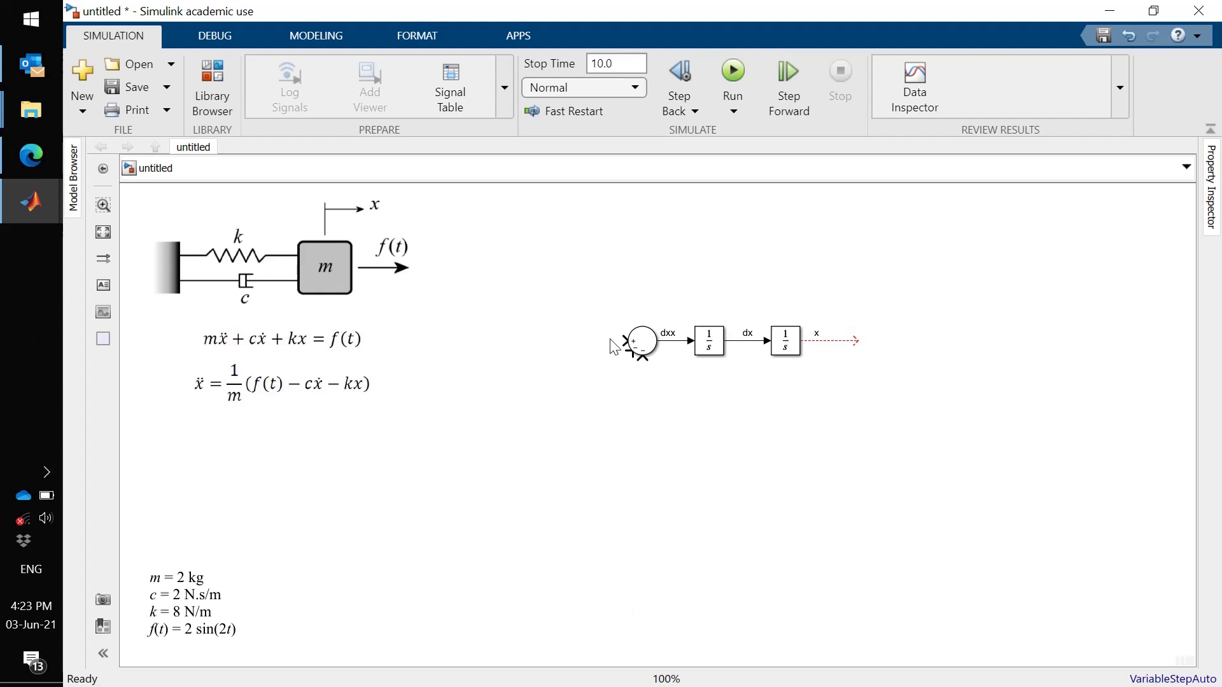
click(223, 78)
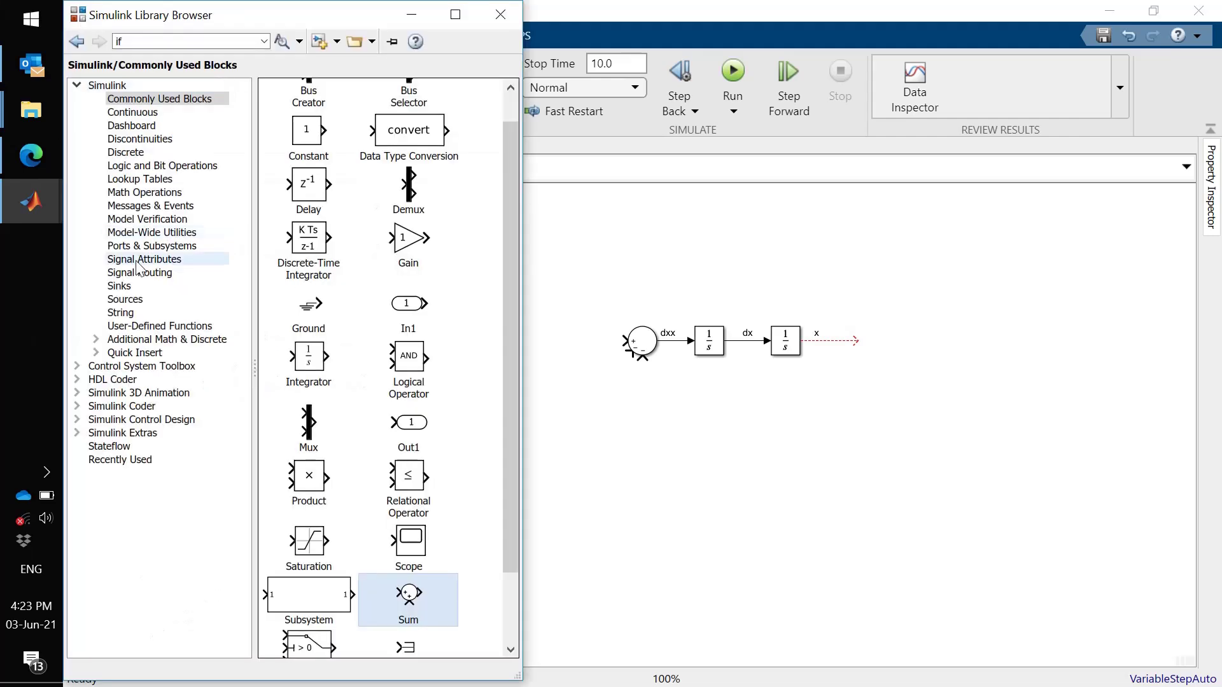
click(124, 299)
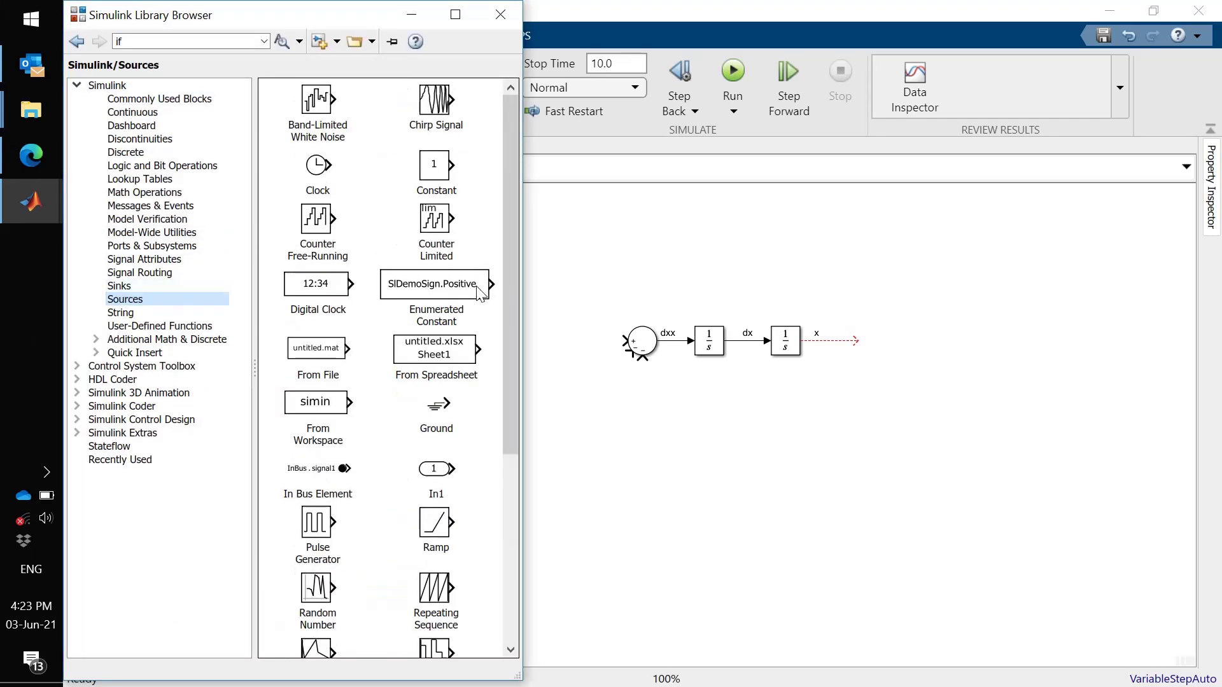
drag(508, 311, 518, 533)
click(325, 551)
mouse_move(324, 551)
mouse_down()
mouse_move(588, 434)
mouse_move(560, 346)
mouse_move(632, 340)
mouse_up()
click(583, 524)
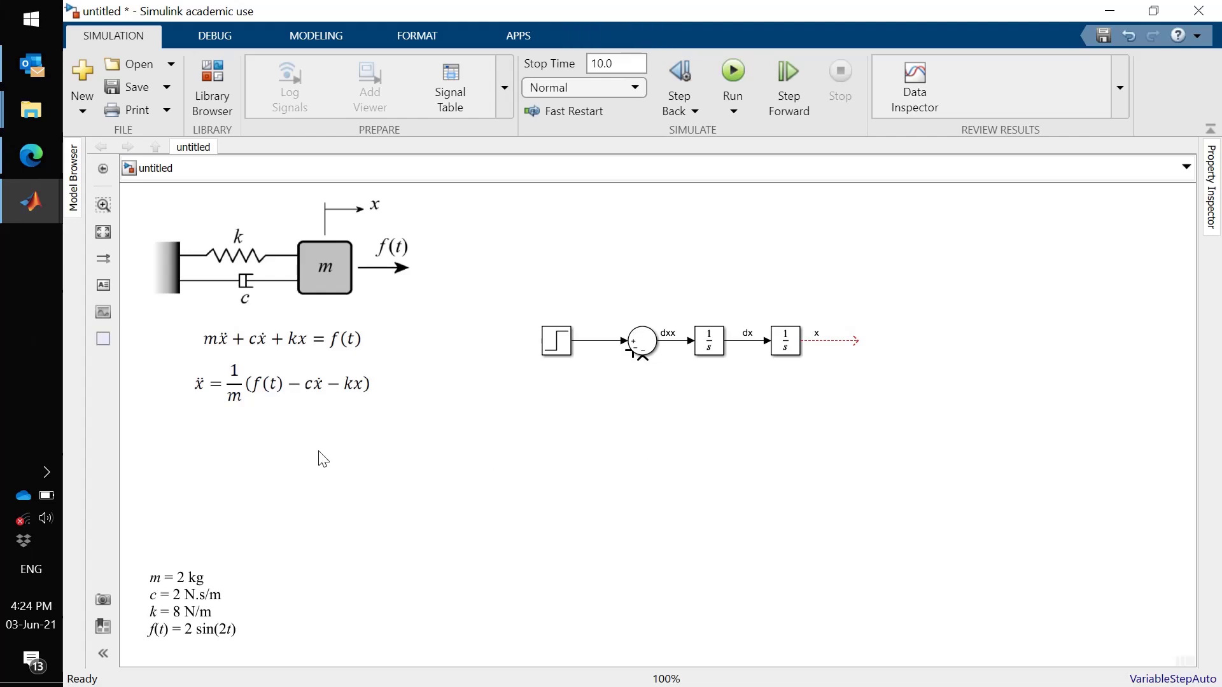
Step: Connect feedback branches from the dx and x lines to the two minus inputs of the Sum block
click(296, 377)
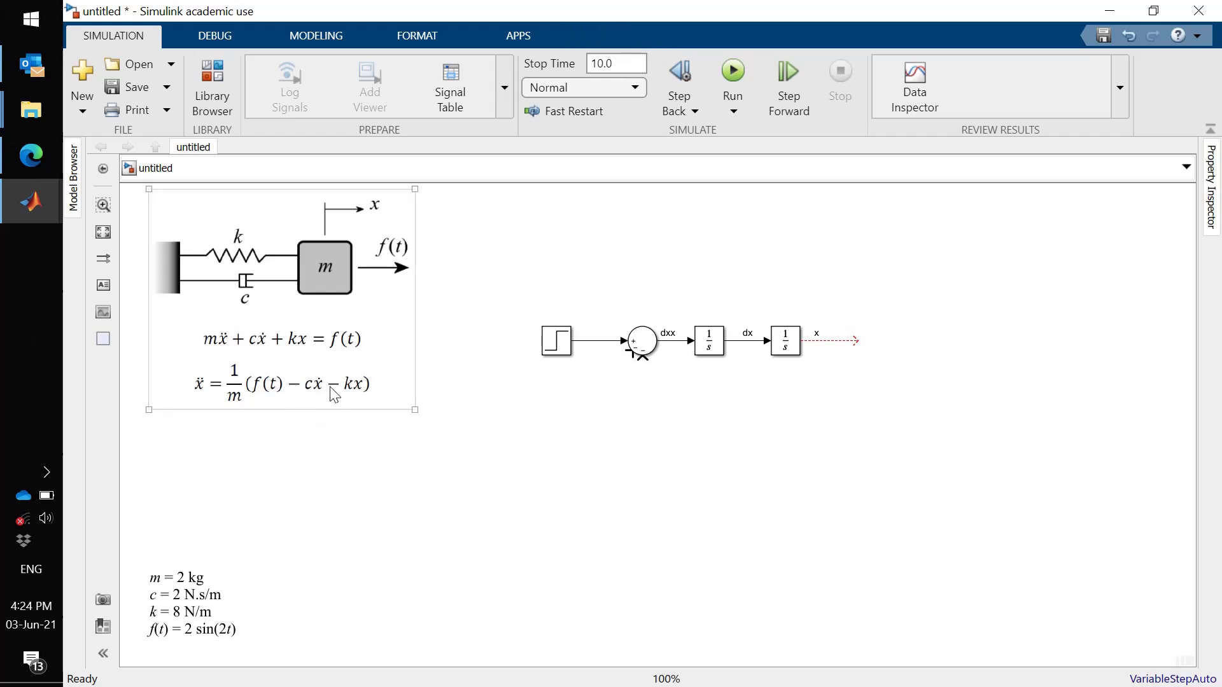
click(475, 388)
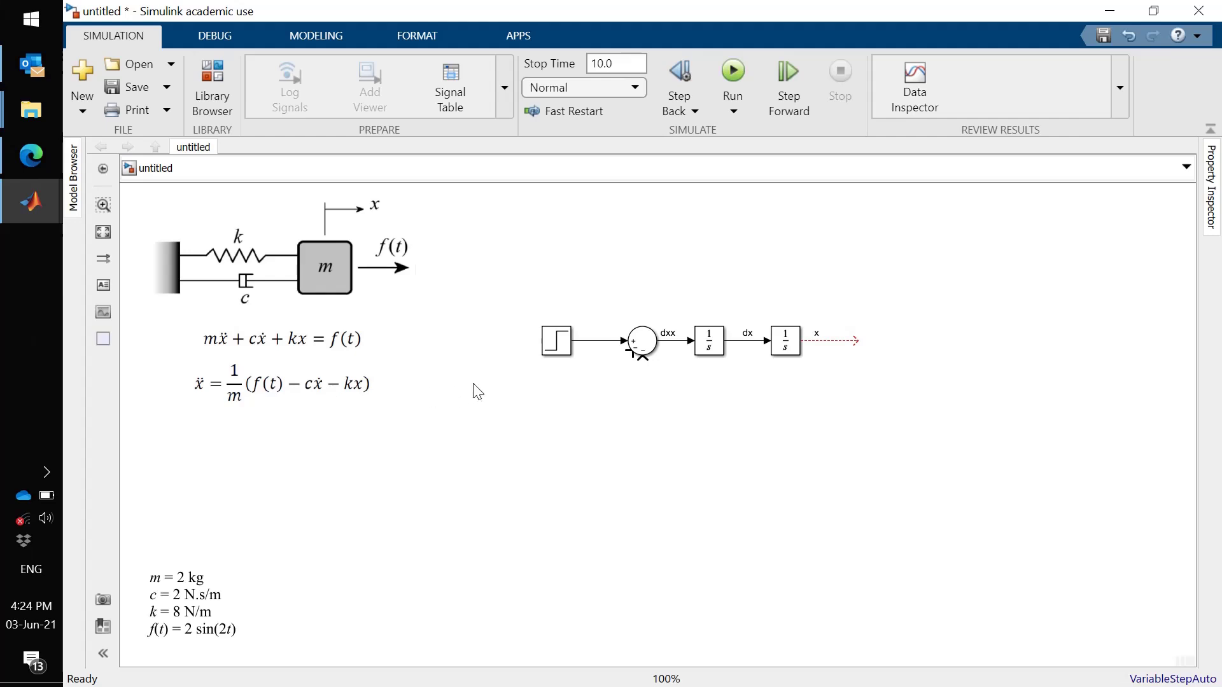
mouse_move(642, 360)
mouse_down()
mouse_move(644, 381)
mouse_move(731, 384)
mouse_move(751, 360)
mouse_move(742, 342)
mouse_up()
click(346, 405)
click(350, 412)
mouse_move(628, 353)
mouse_down()
mouse_move(633, 414)
mouse_move(703, 422)
mouse_move(819, 344)
mouse_move(789, 409)
mouse_up()
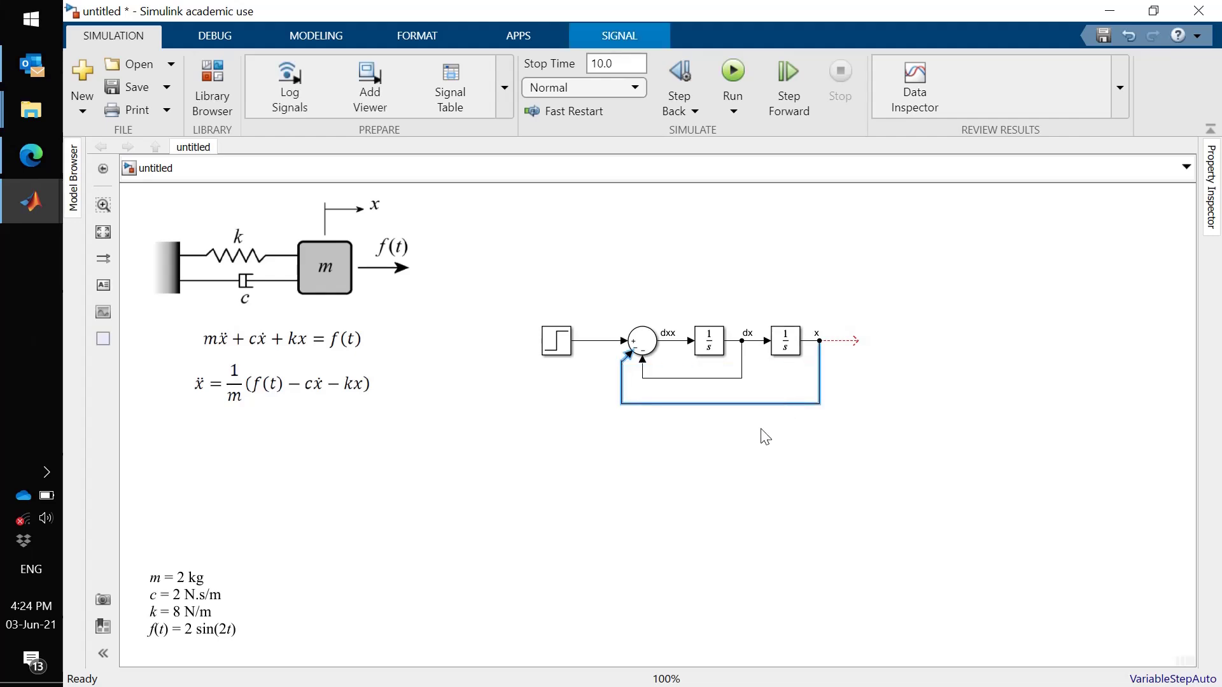
click(726, 461)
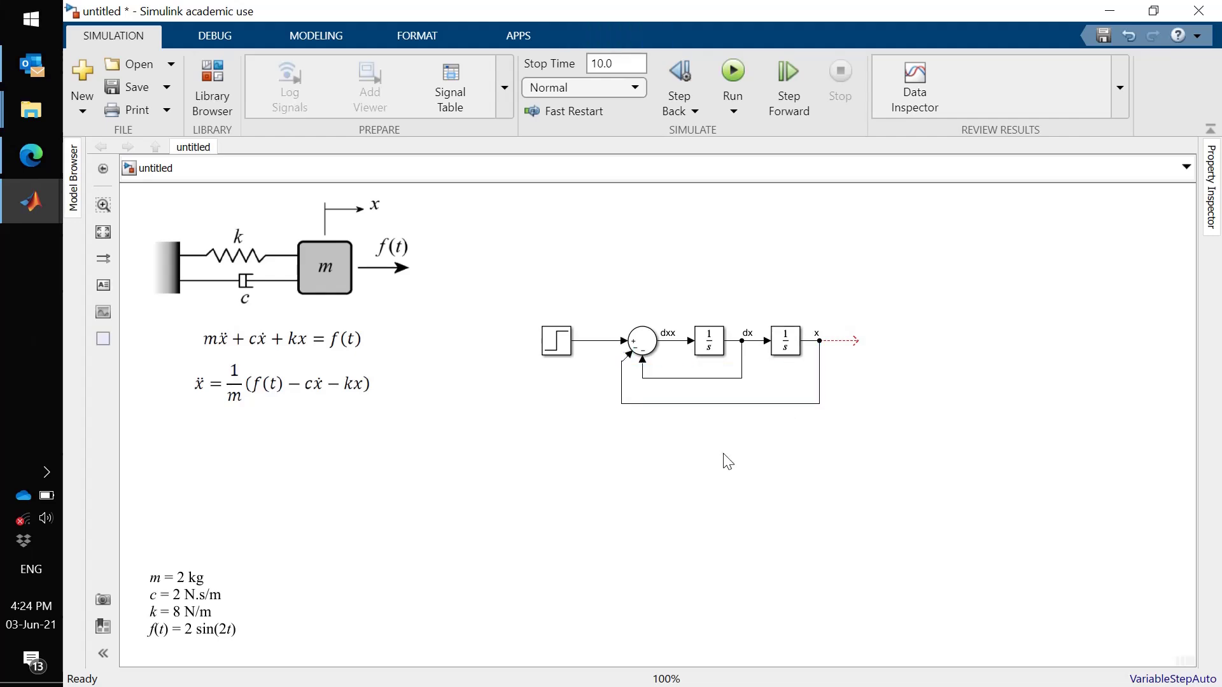
Step: Insert a Gain block from the Commonly Used Blocks library into the dx feedback line, facing back towards the Sum block
click(384, 396)
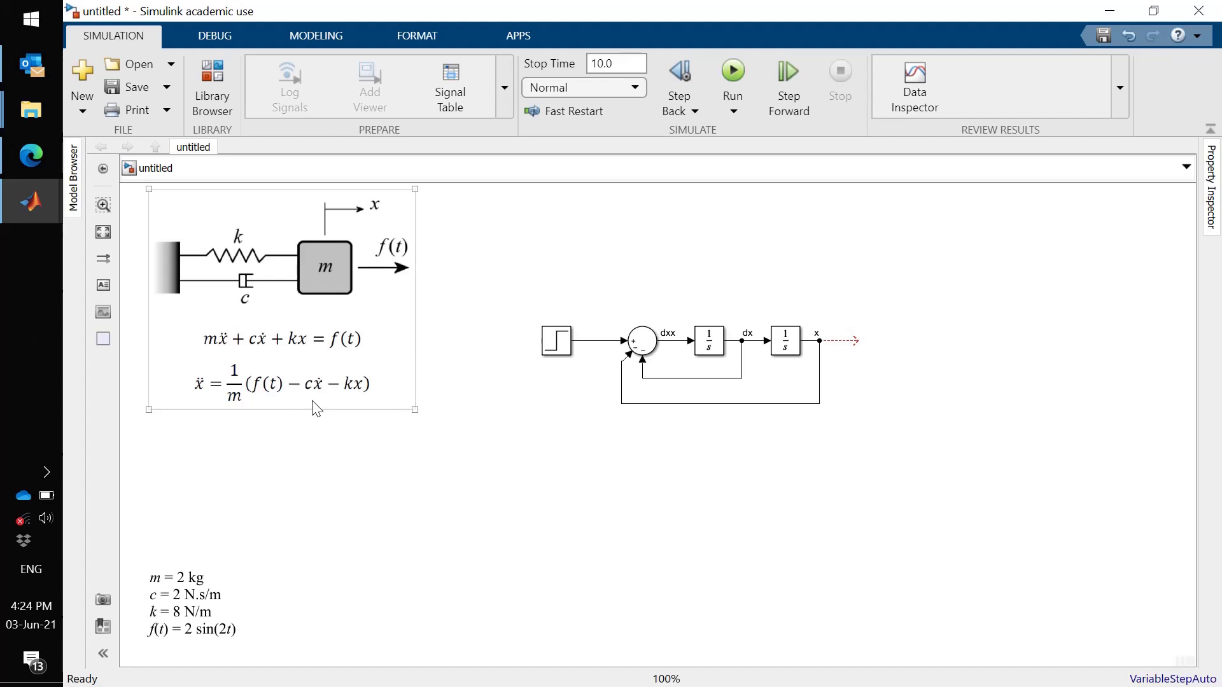
click(201, 70)
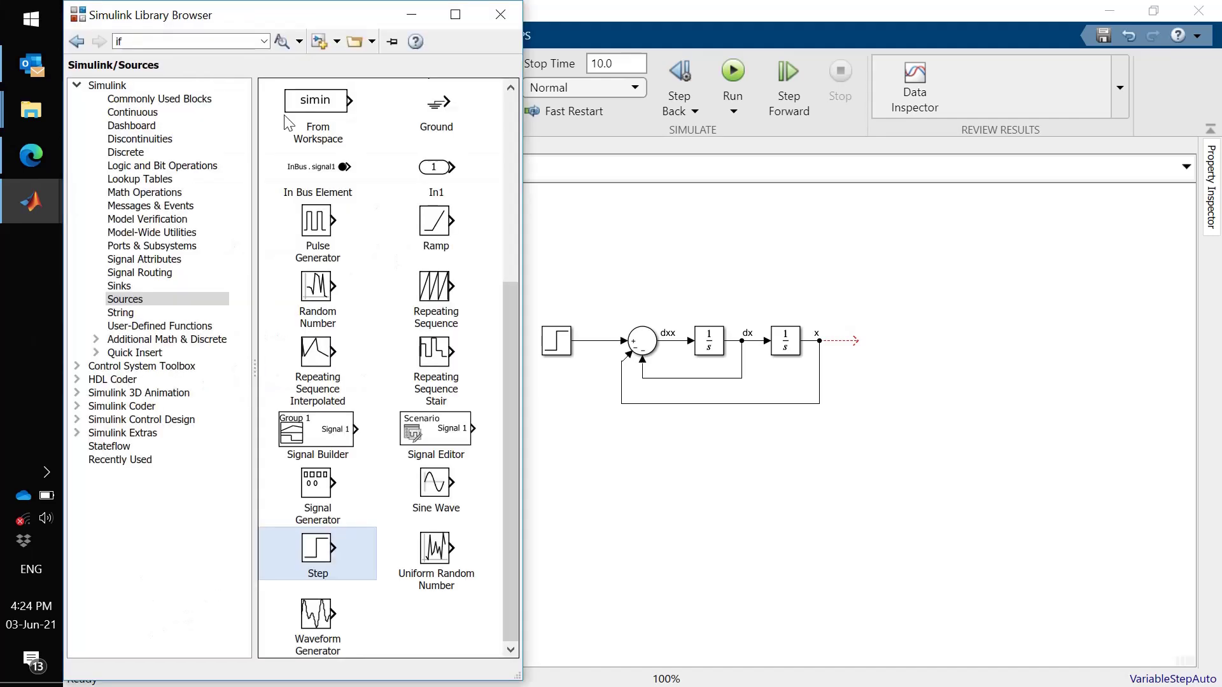
click(144, 113)
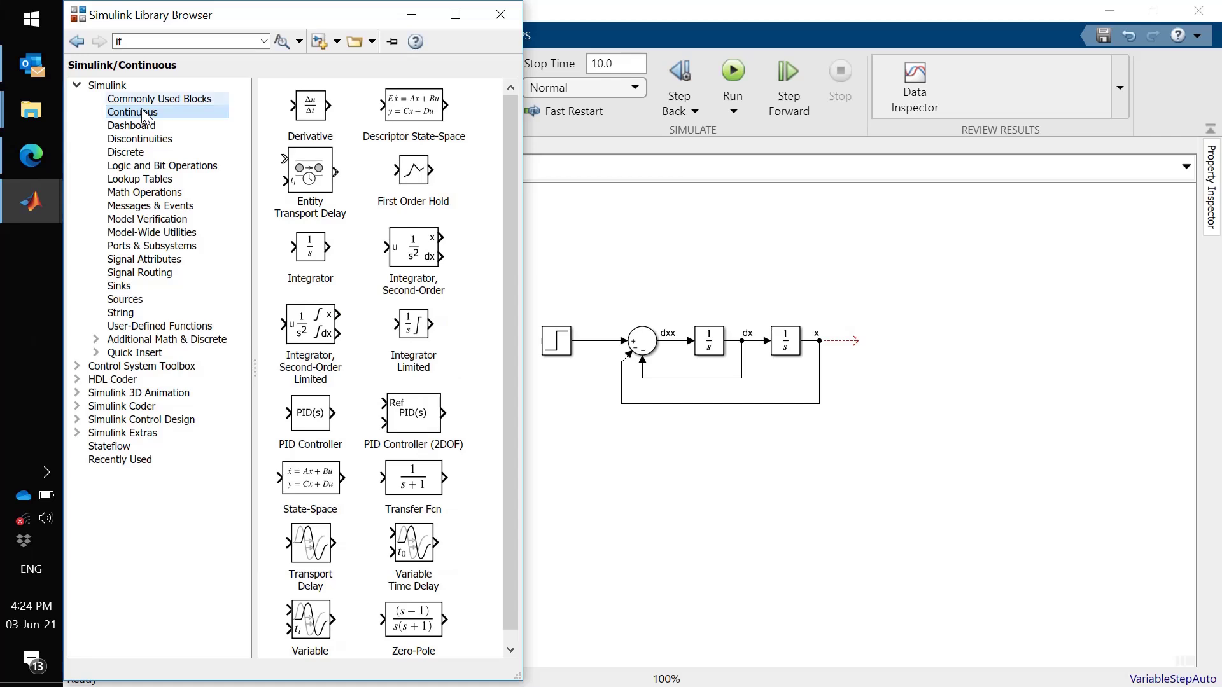
click(145, 100)
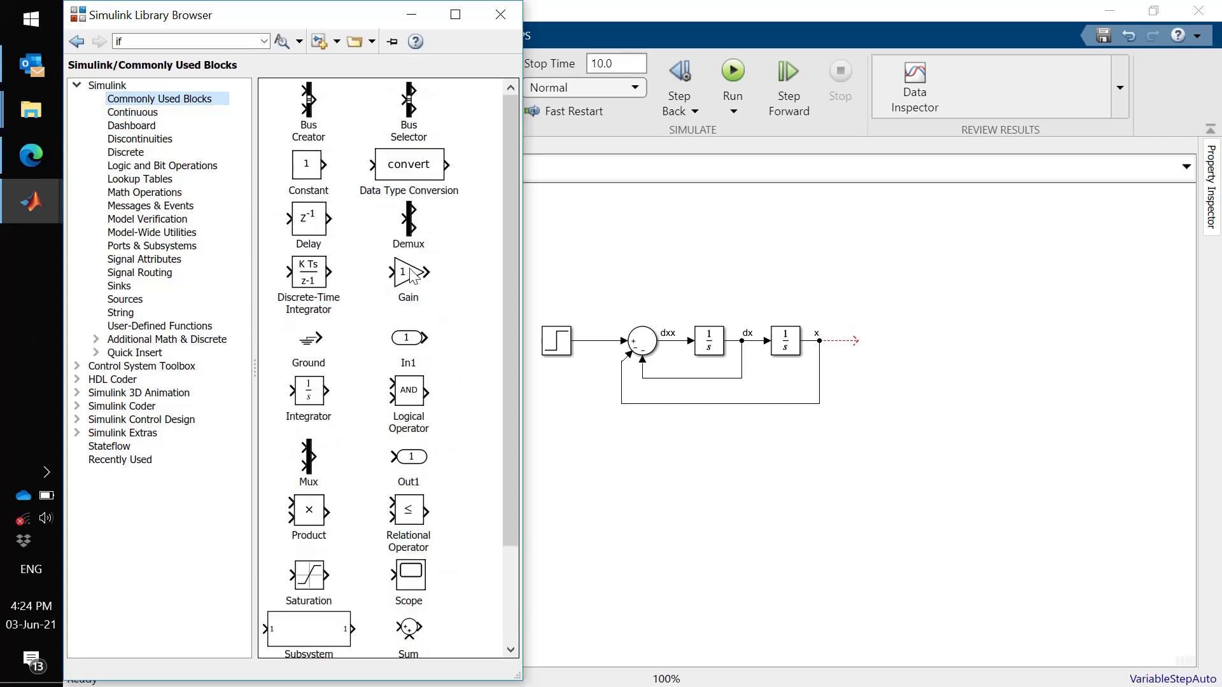
drag(410, 274, 686, 382)
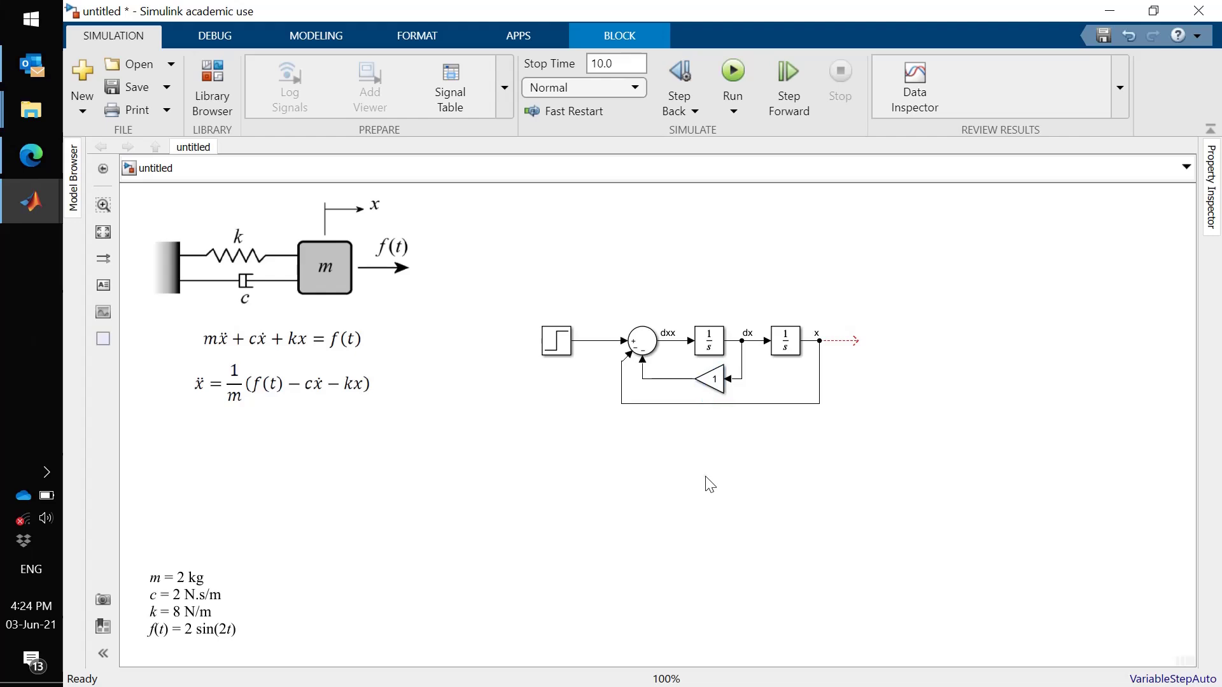
click(717, 433)
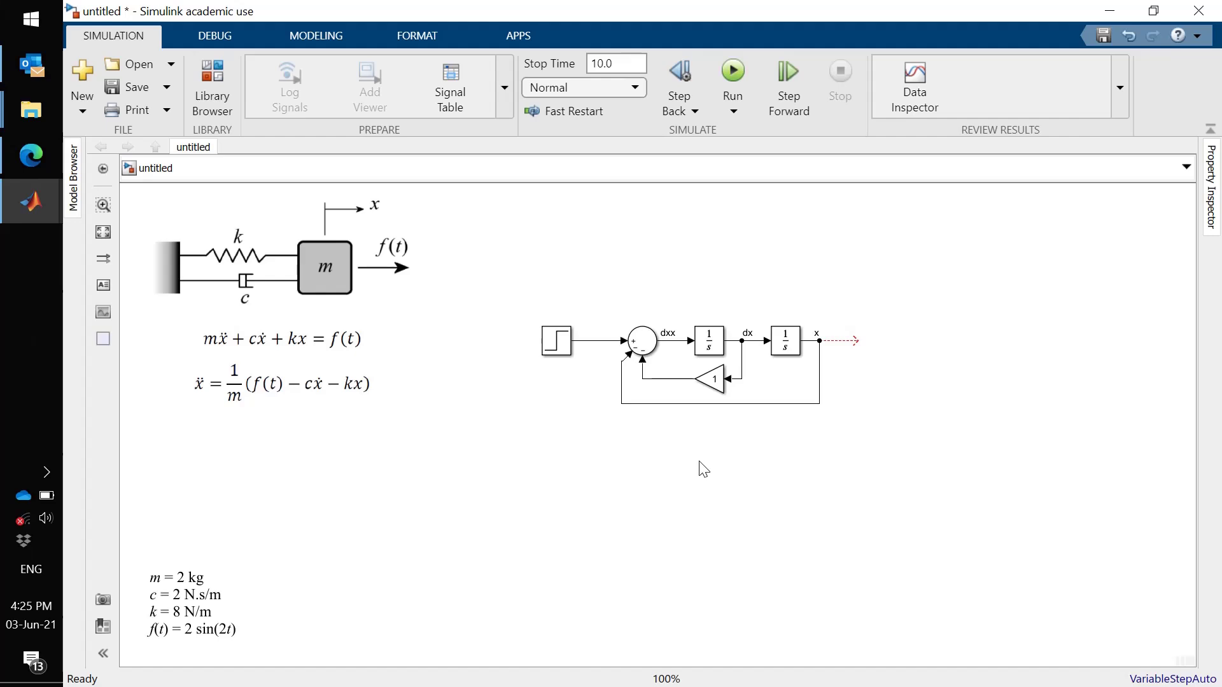
Step: Copy the Gain block into the x feedback line and name the copy k
click(713, 380)
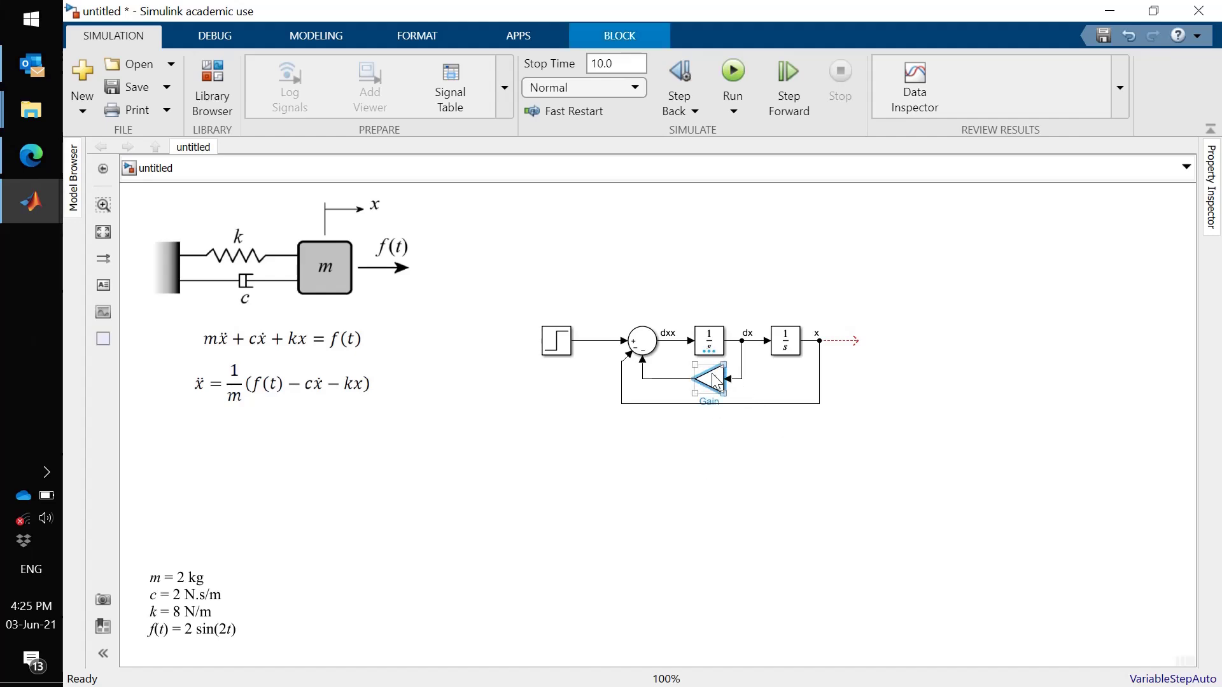
click(756, 458)
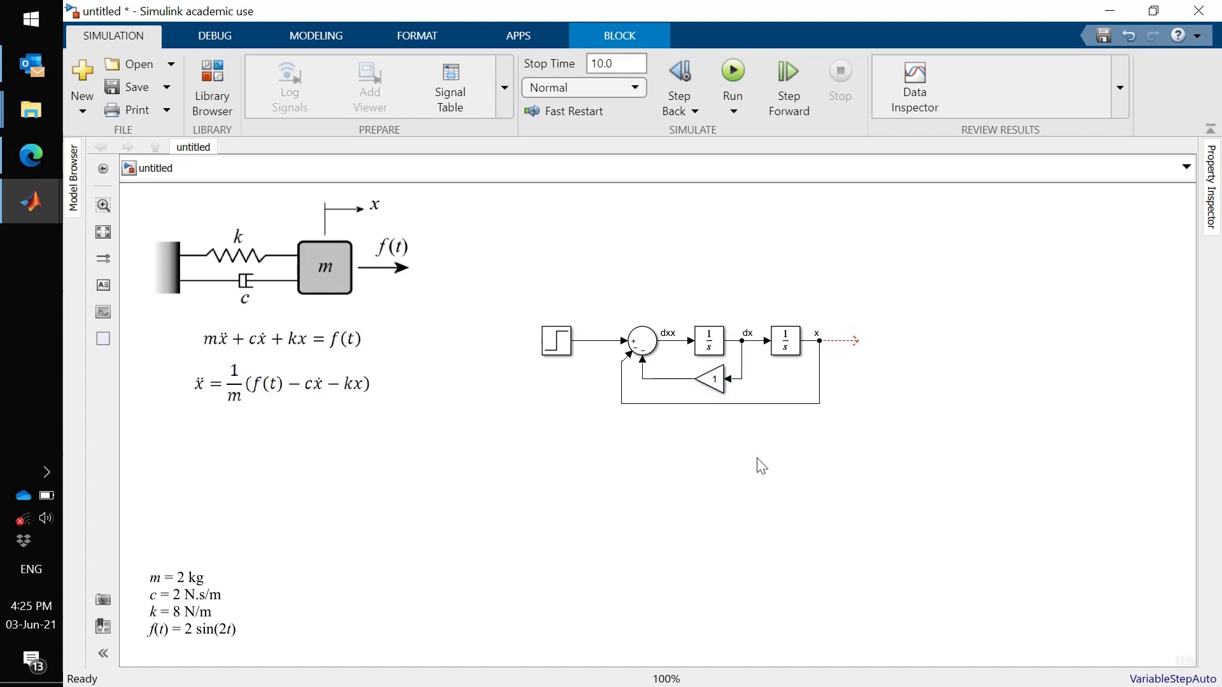
click(757, 458)
drag(777, 474, 789, 410)
click(785, 426)
double_click(784, 426)
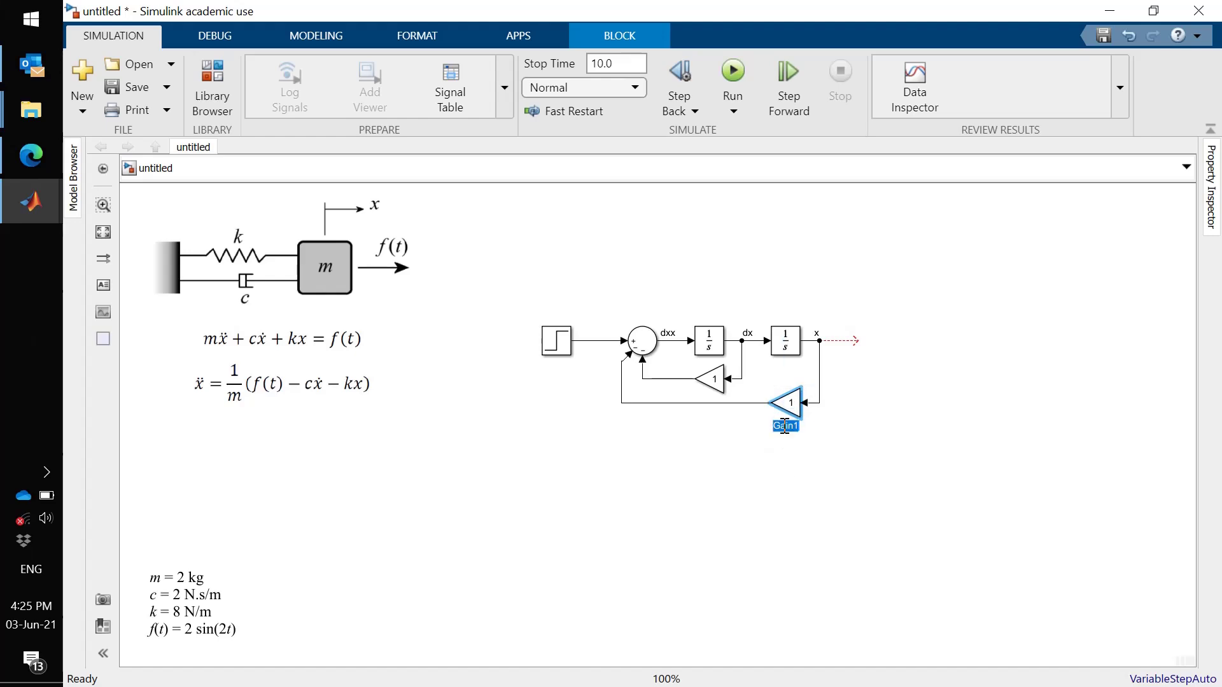
text(k)
click(709, 478)
Step: Name the Gain block on the dx feedback line c, and move the k gain slightly lower
click(715, 384)
click(713, 397)
click(713, 400)
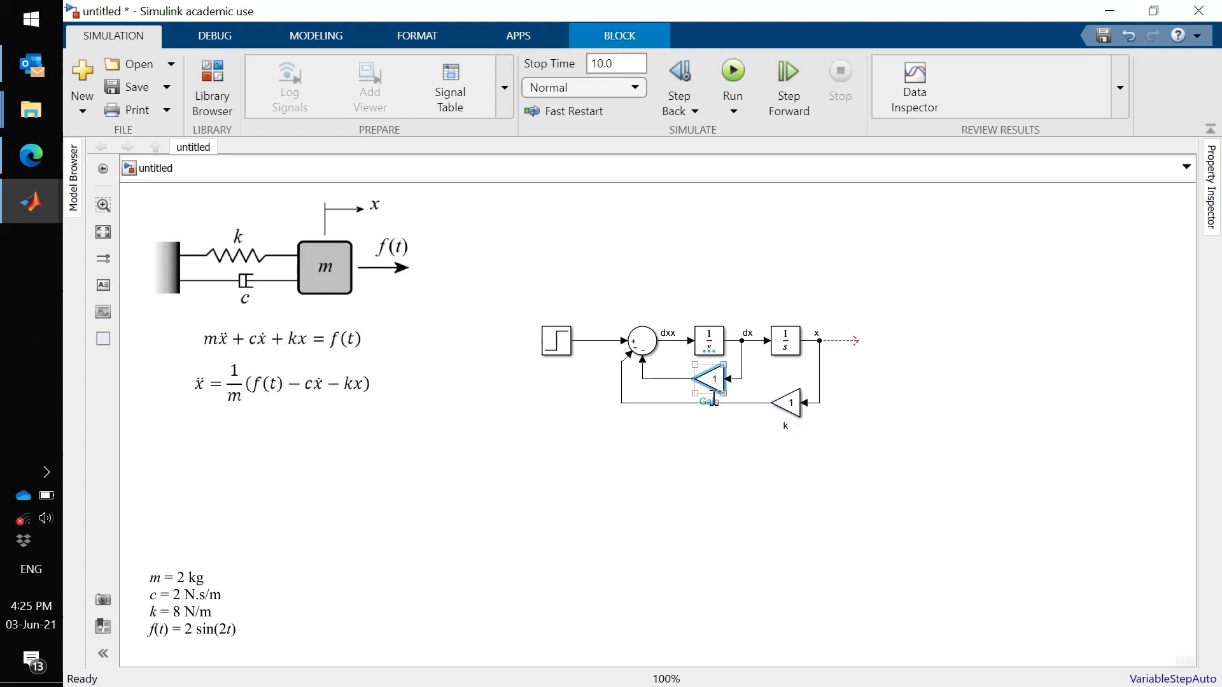
double_click(713, 402)
text(c)
click(714, 446)
drag(736, 405, 791, 425)
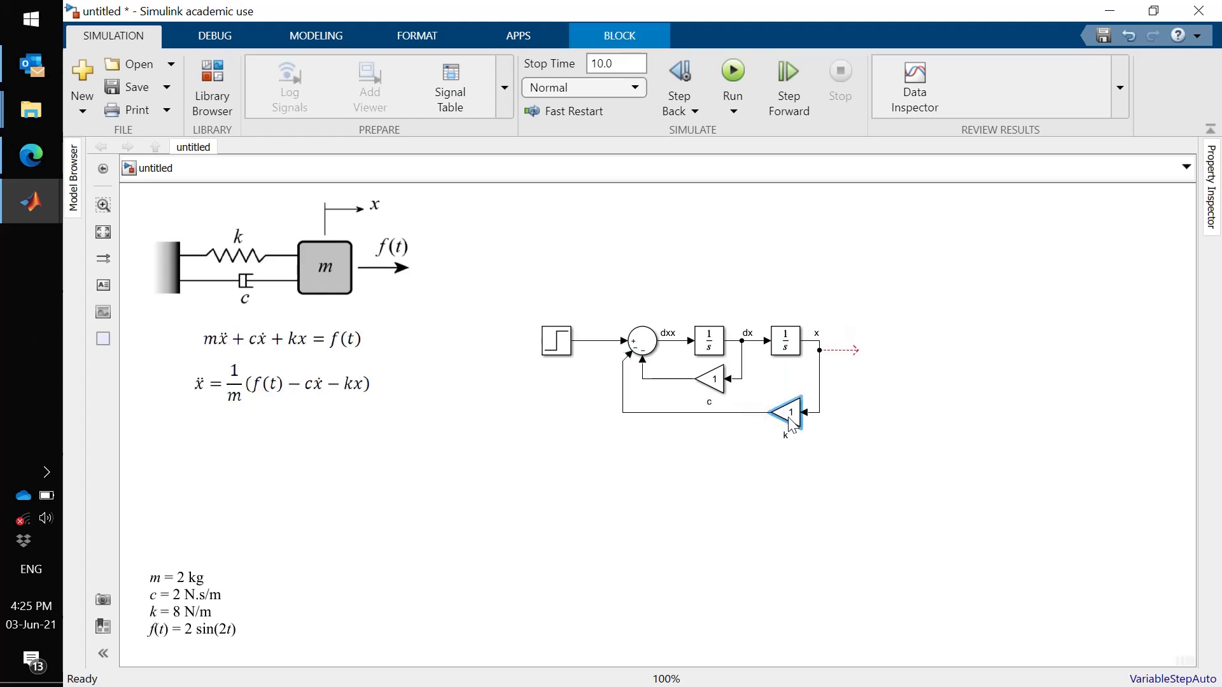
Step: Add a Scope block from Commonly Used Blocks at the end of the x line and straighten the connection
click(222, 101)
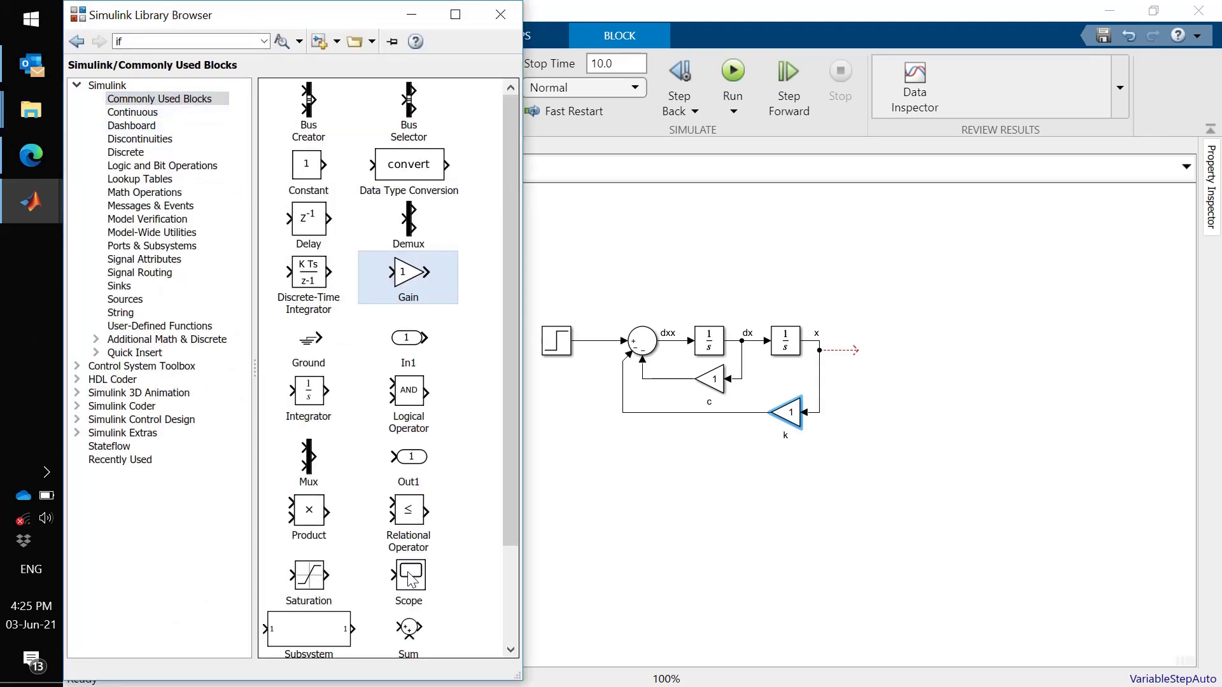
drag(408, 579, 879, 351)
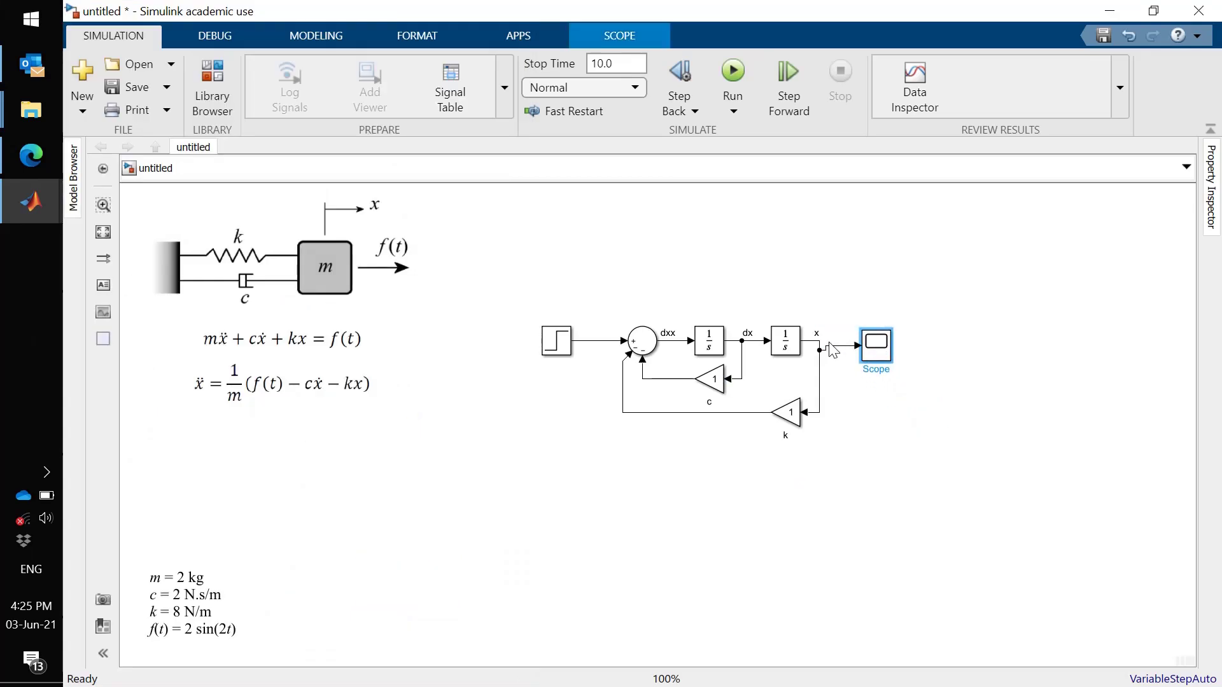
drag(819, 350, 818, 341)
click(888, 356)
drag(889, 357, 888, 355)
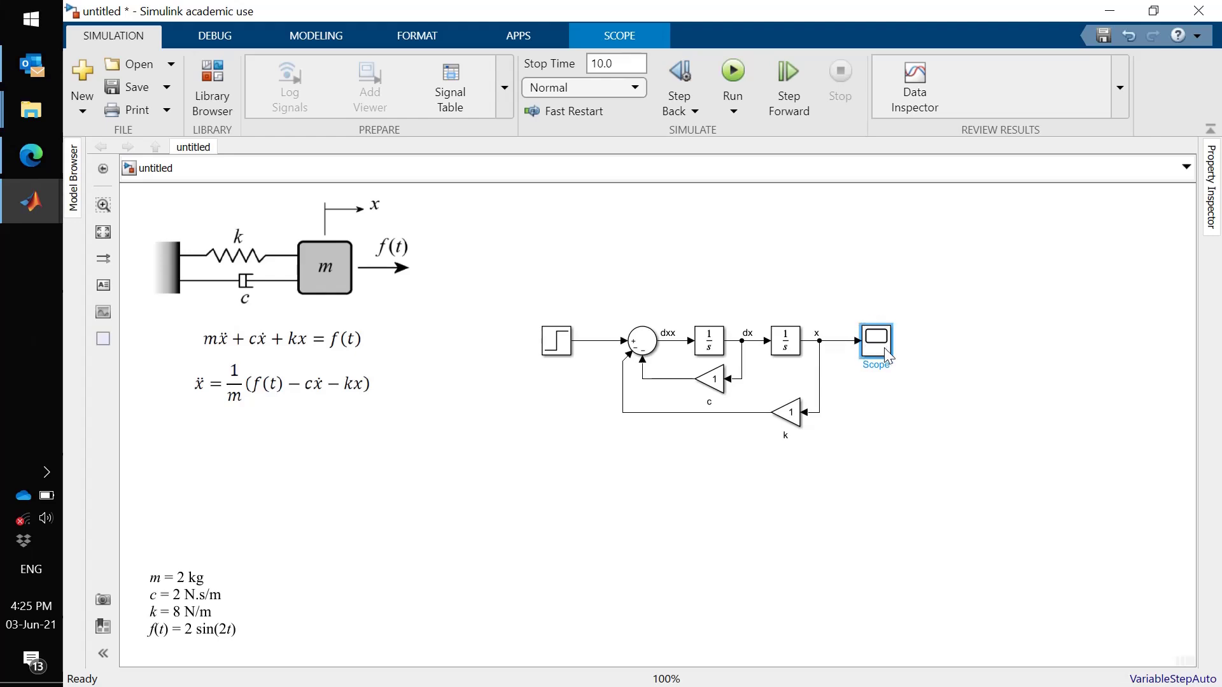
click(888, 447)
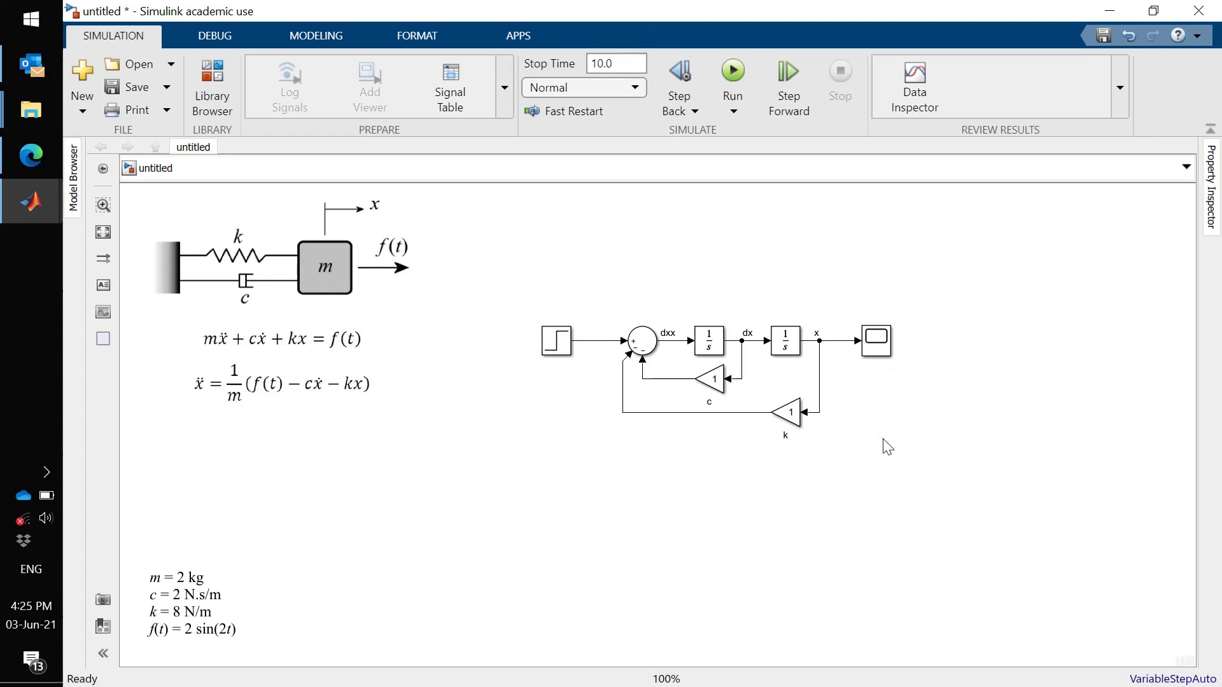
Step: Shift the integrators, feedback gains and Scope together away from the Sum block to make room on the dxx line
click(369, 397)
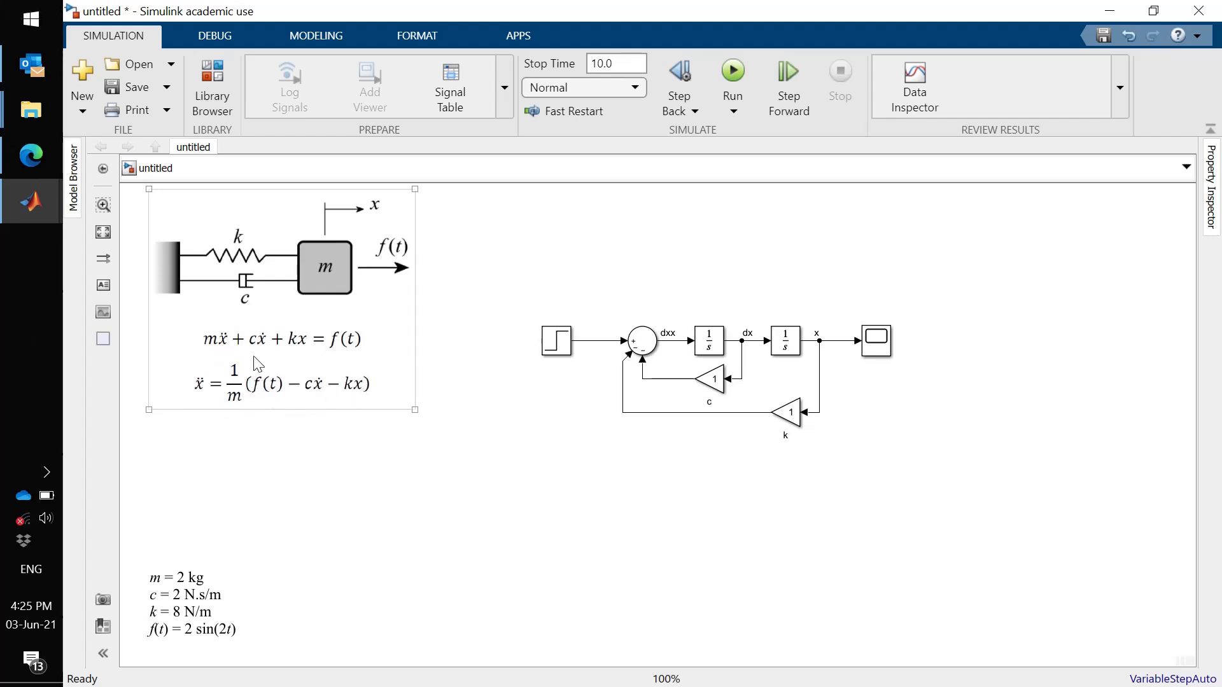
click(439, 388)
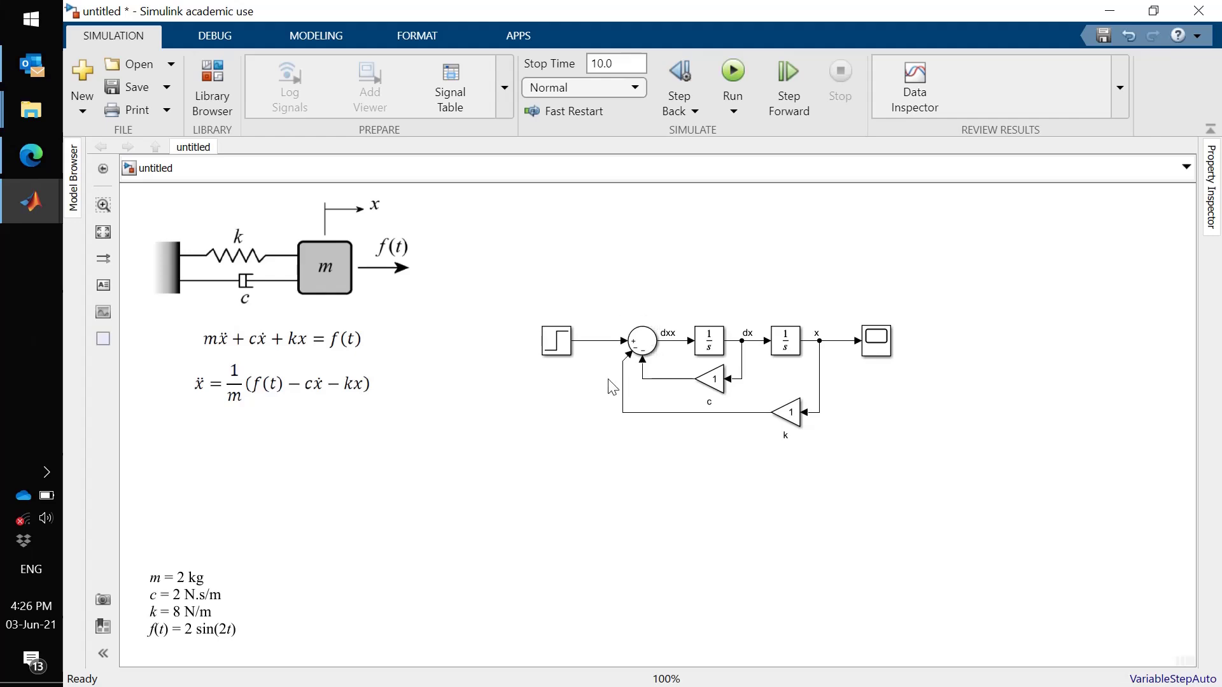
click(648, 341)
click(675, 351)
drag(668, 273, 929, 455)
key(Right)
key(Right)
key(Right)
key(Right)
key(Right)
key(Right)
key(Right)
key(Right)
key(Right)
key(Right)
key(Right)
key(Right)
key(Right)
key(Right)
key(Right)
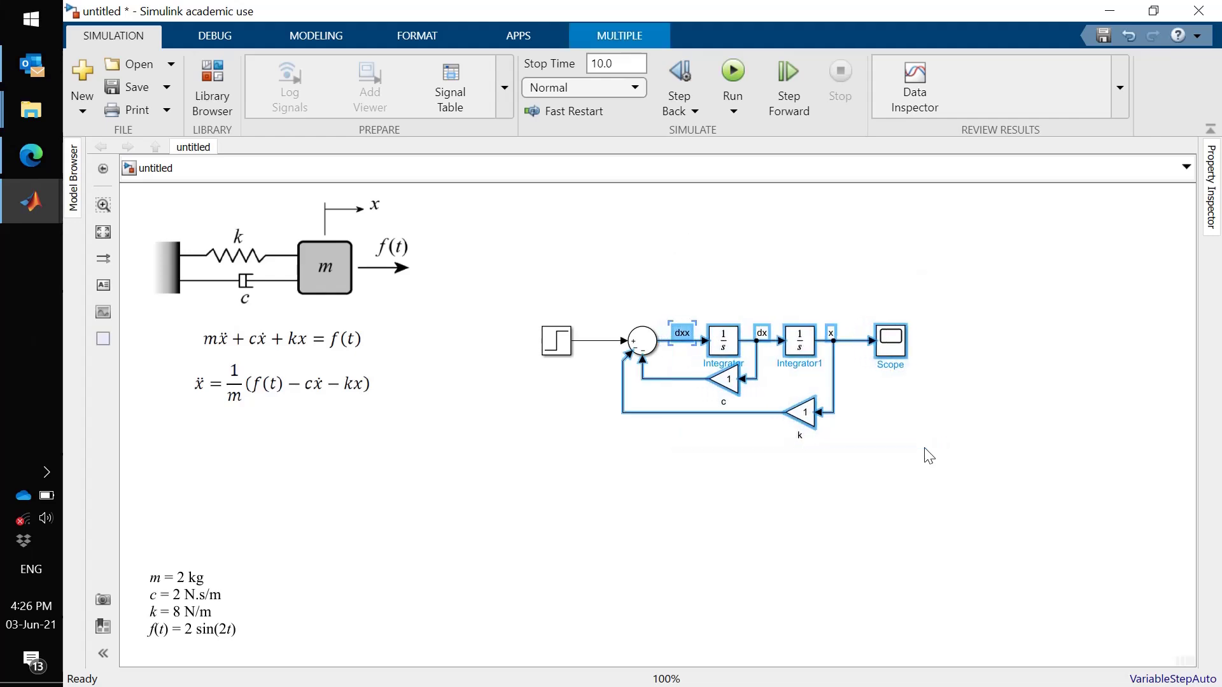
click(714, 488)
Step: Copy the c gain into the line between the Sum block and the first integrator, and name it 1/m
click(776, 382)
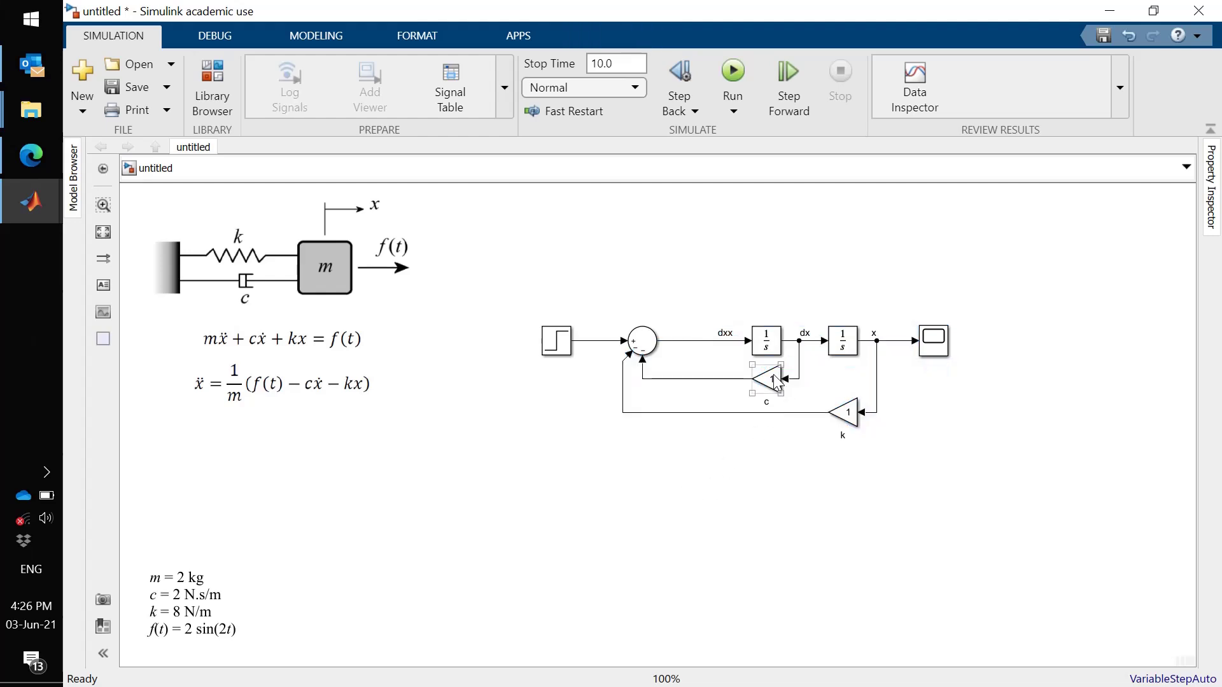
drag(776, 381, 710, 350)
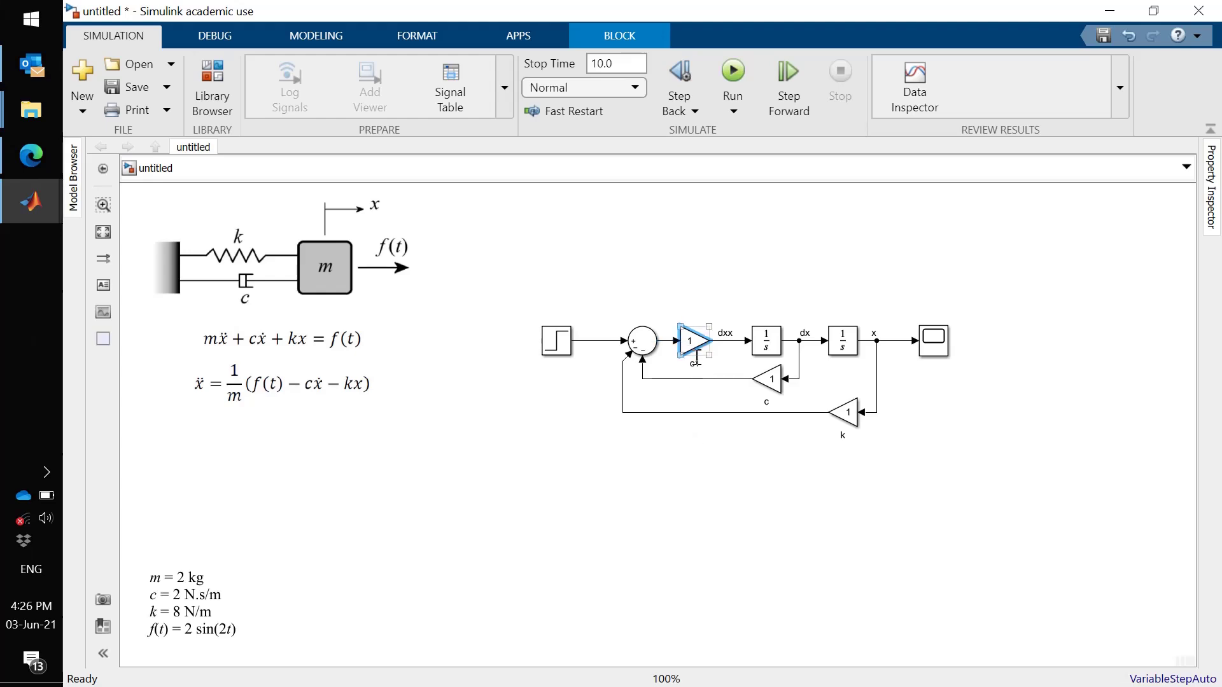
click(696, 364)
double_click(696, 363)
text(1/m)
click(667, 433)
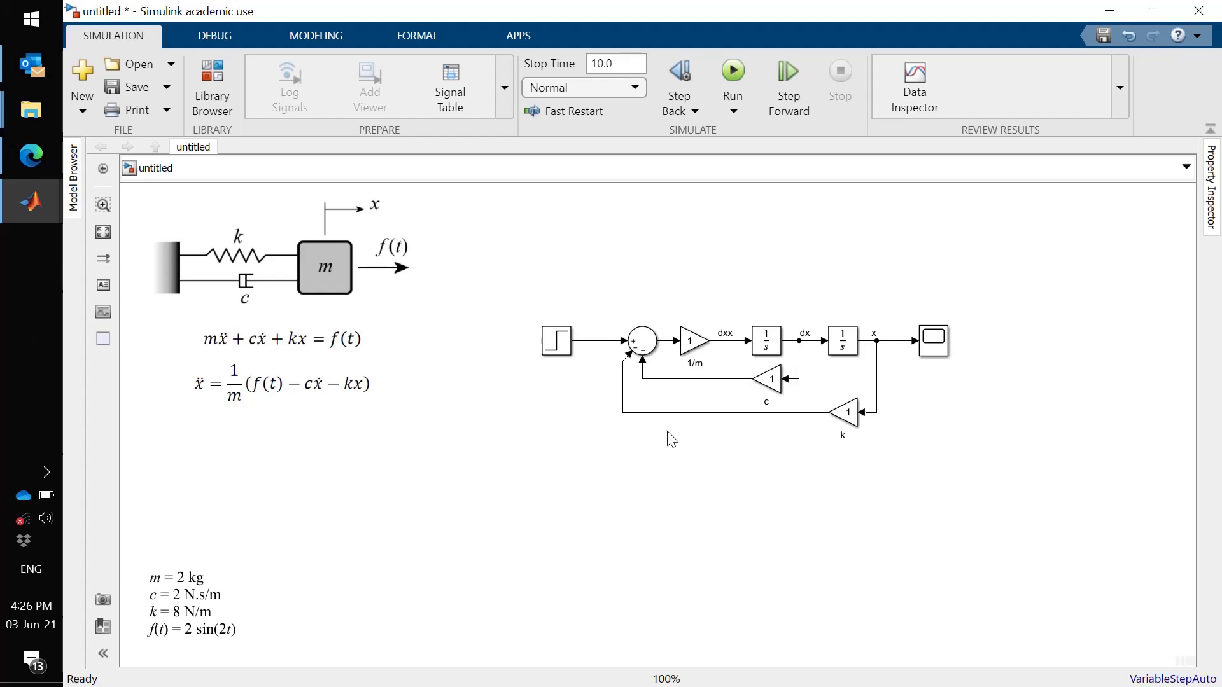
Step: Open the Scope, move its window aside and run the simulation to plot the x response
click(939, 343)
double_click(939, 344)
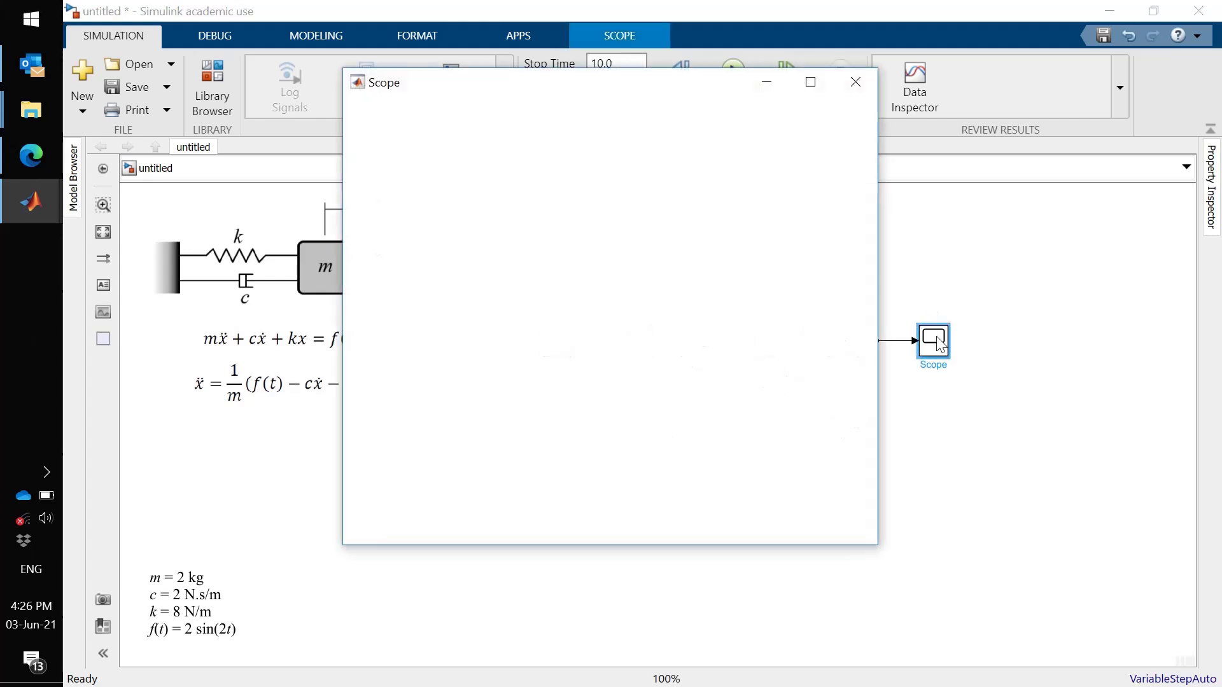
drag(638, 89, 478, 195)
click(253, 237)
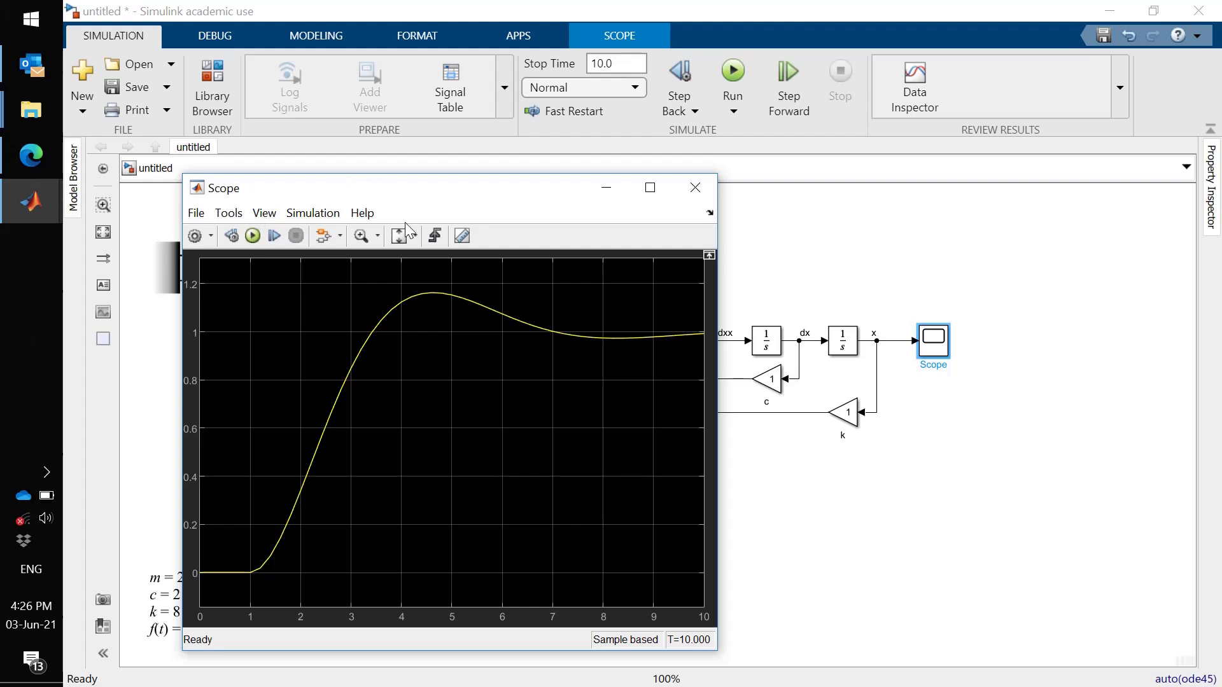
Step: Set the solver's maximum step size to 0.001 in the model's configuration parameters
click(319, 39)
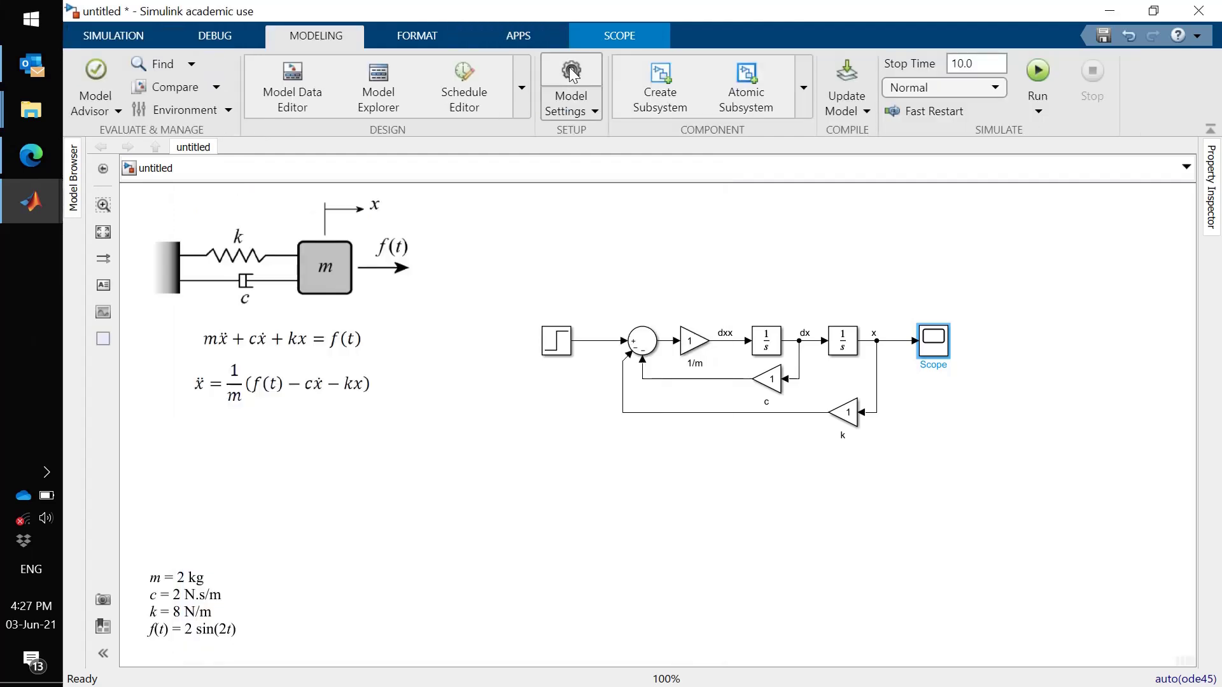
click(572, 73)
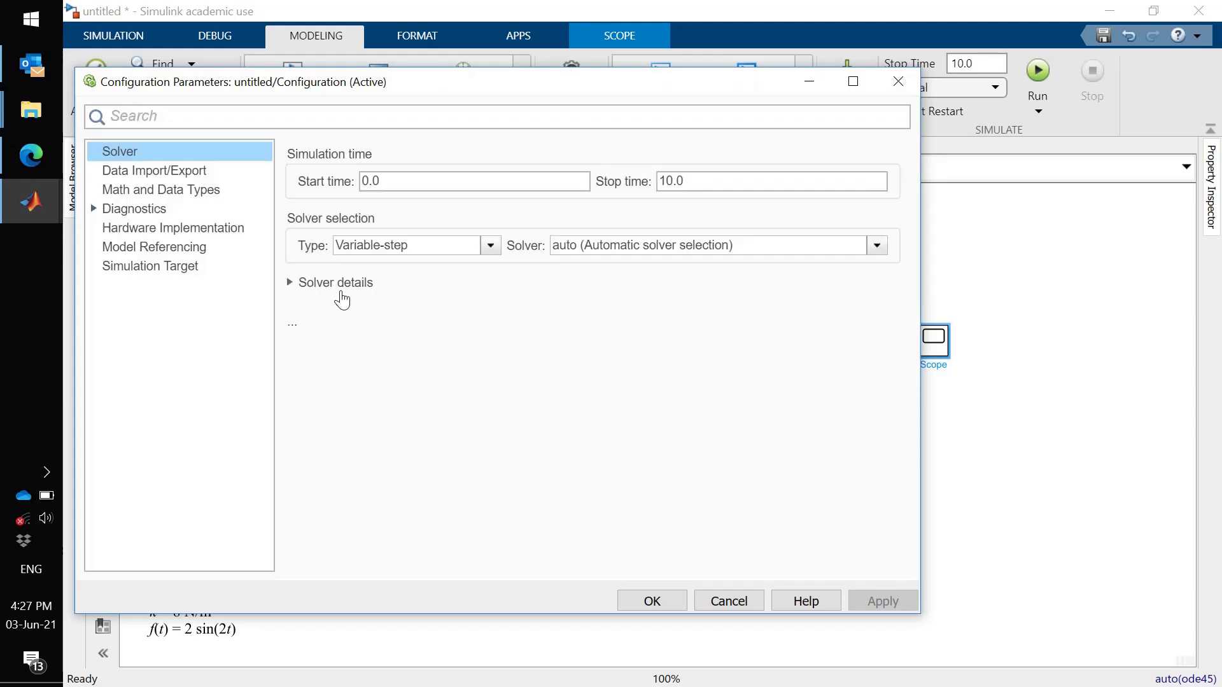
click(336, 284)
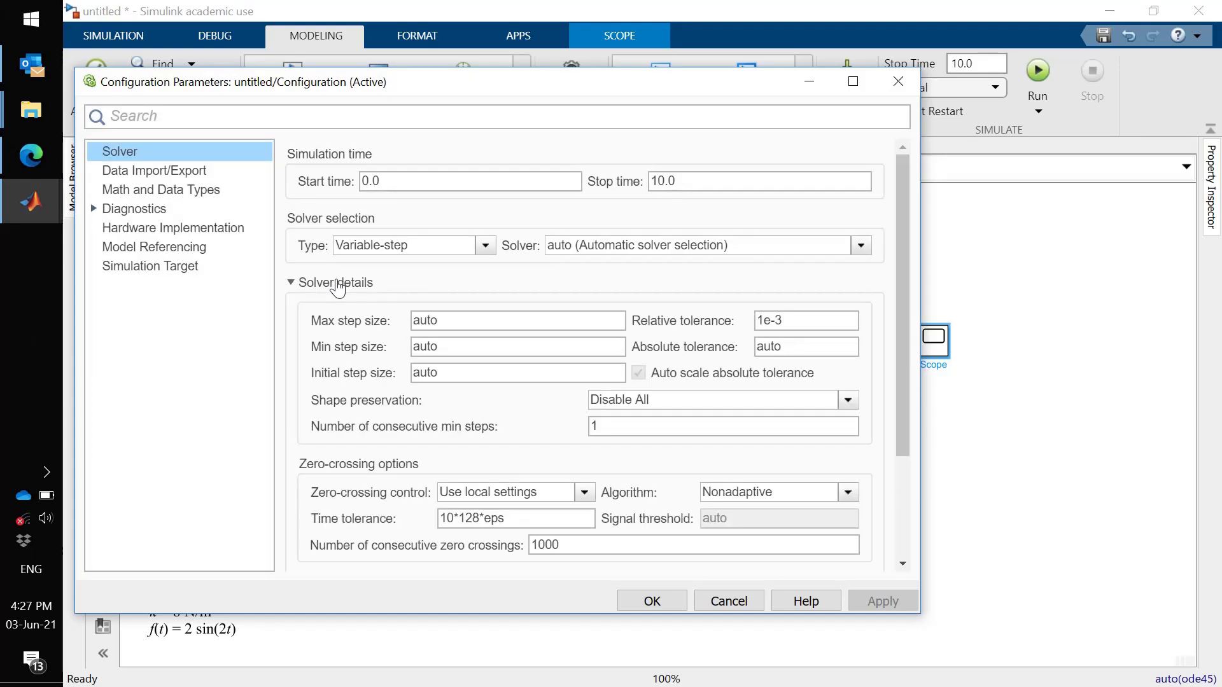
double_click(457, 317)
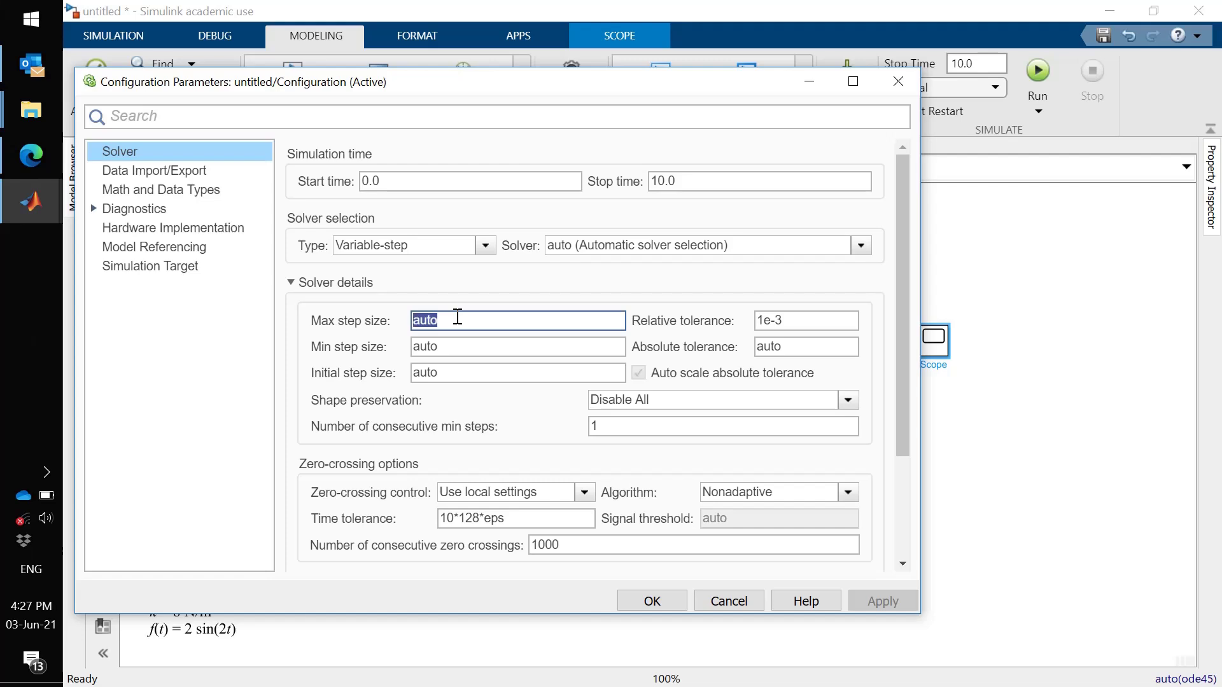
text(0.)
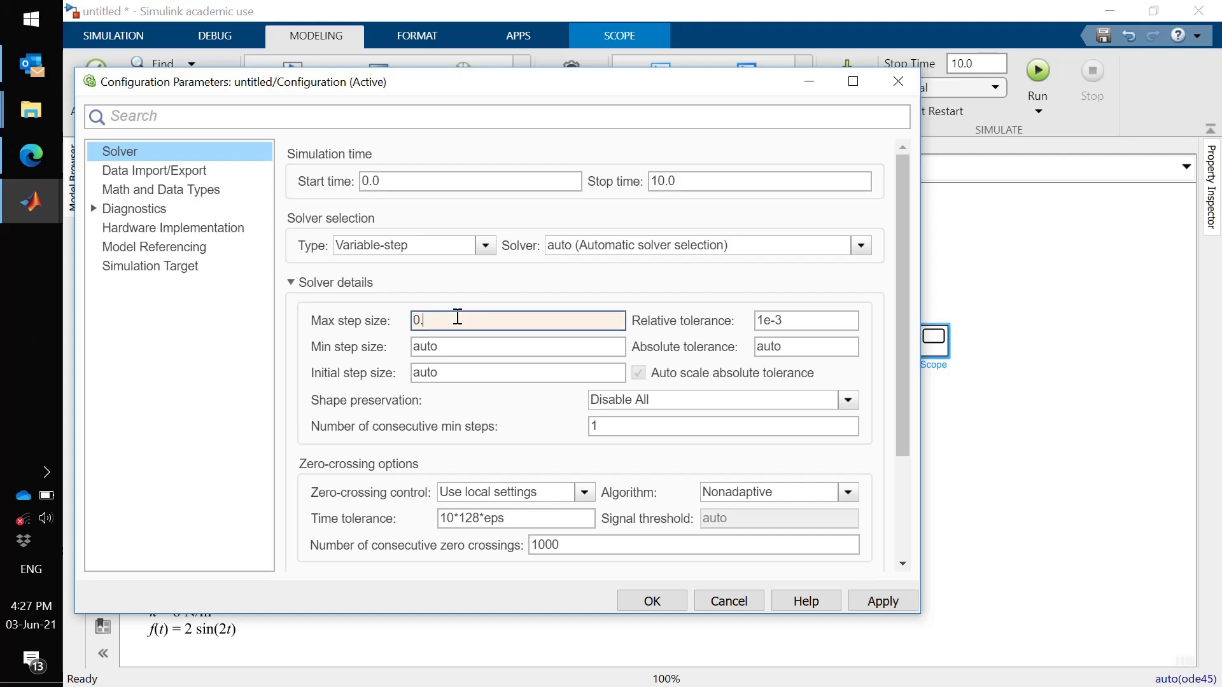
text(001)
click(683, 598)
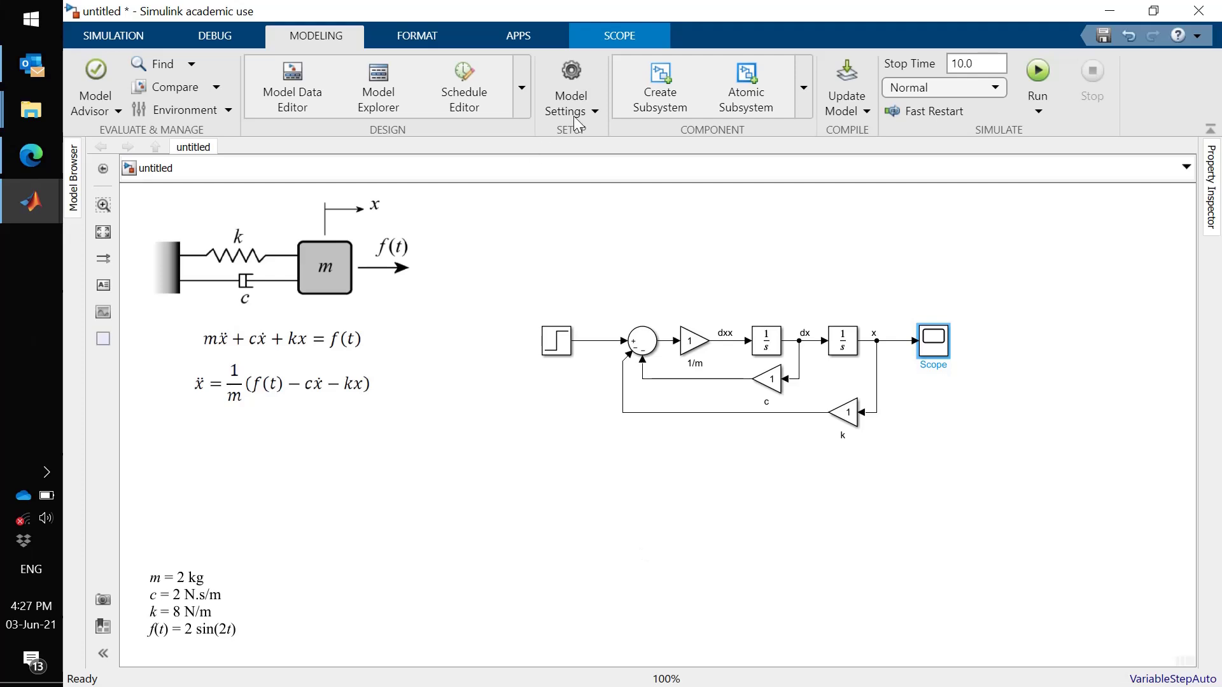
Step: Rerun the simulation from the Scope to check the smoothness of the x curve, and return to the model
double_click(935, 348)
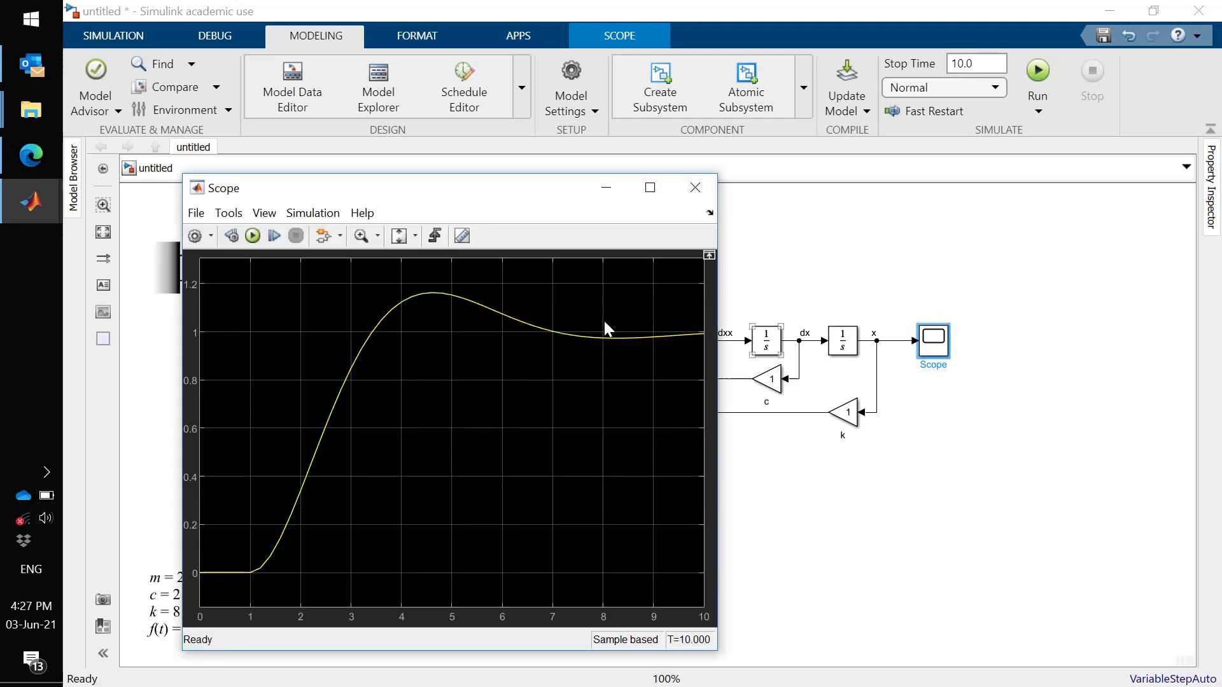
click(252, 235)
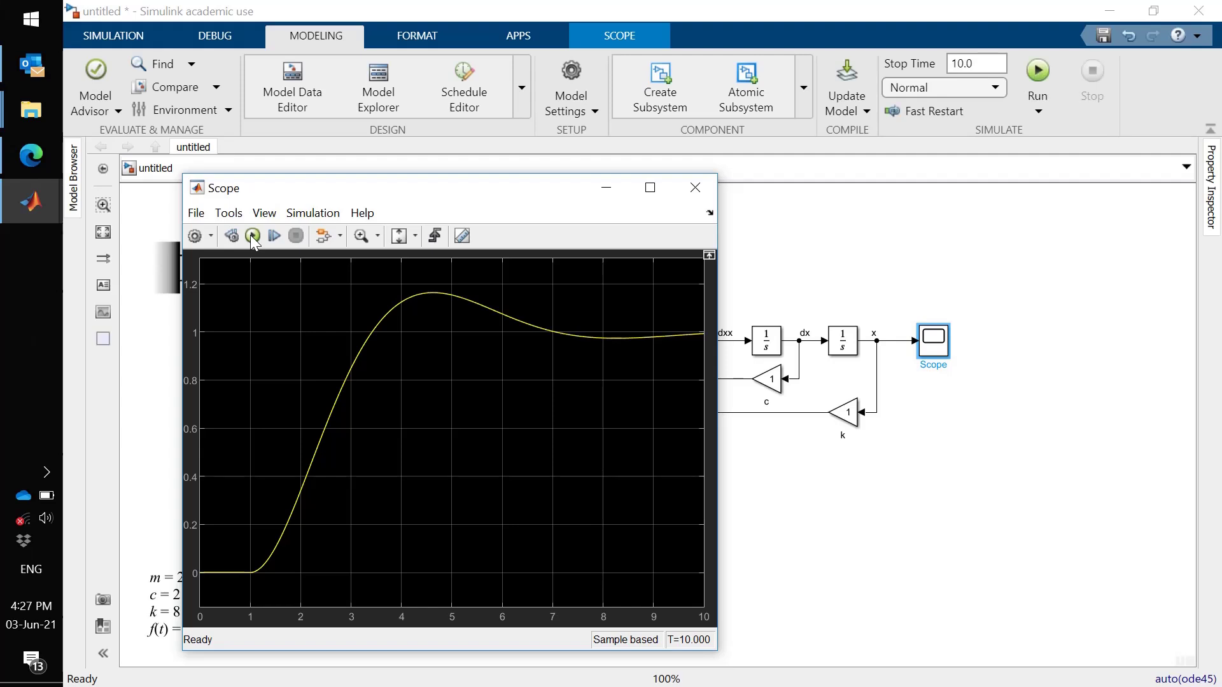
click(833, 512)
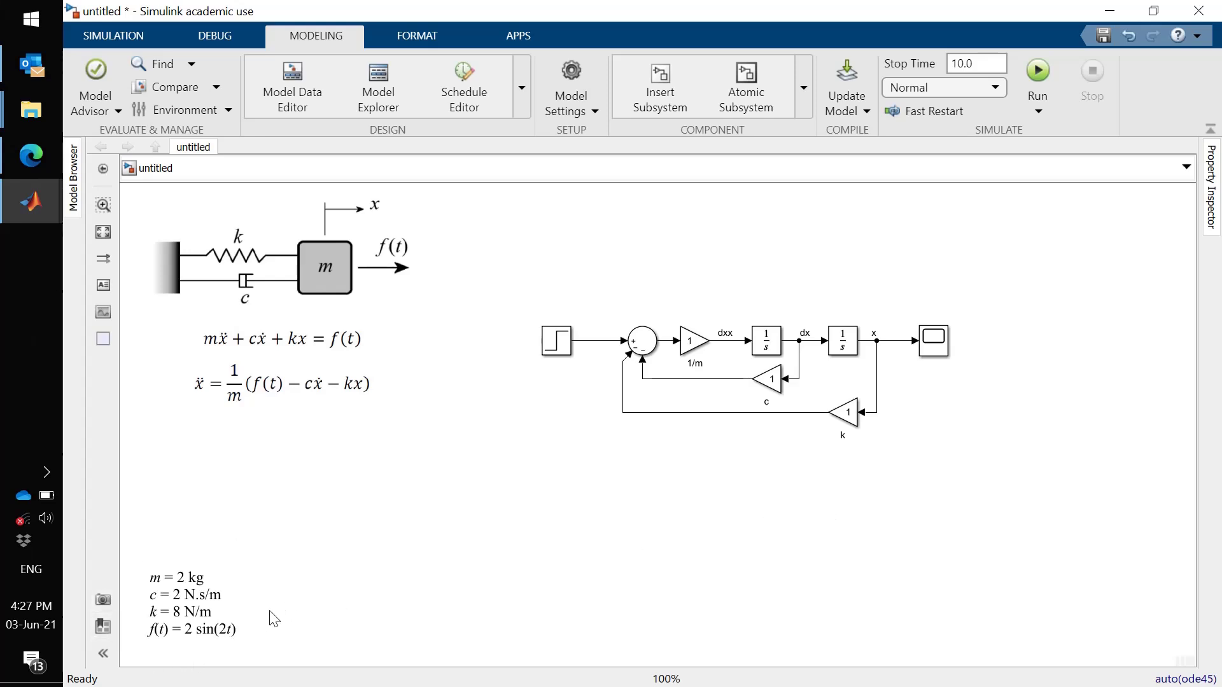
Step: Set the gain of the 1/m block to 1/2
click(691, 346)
click(689, 342)
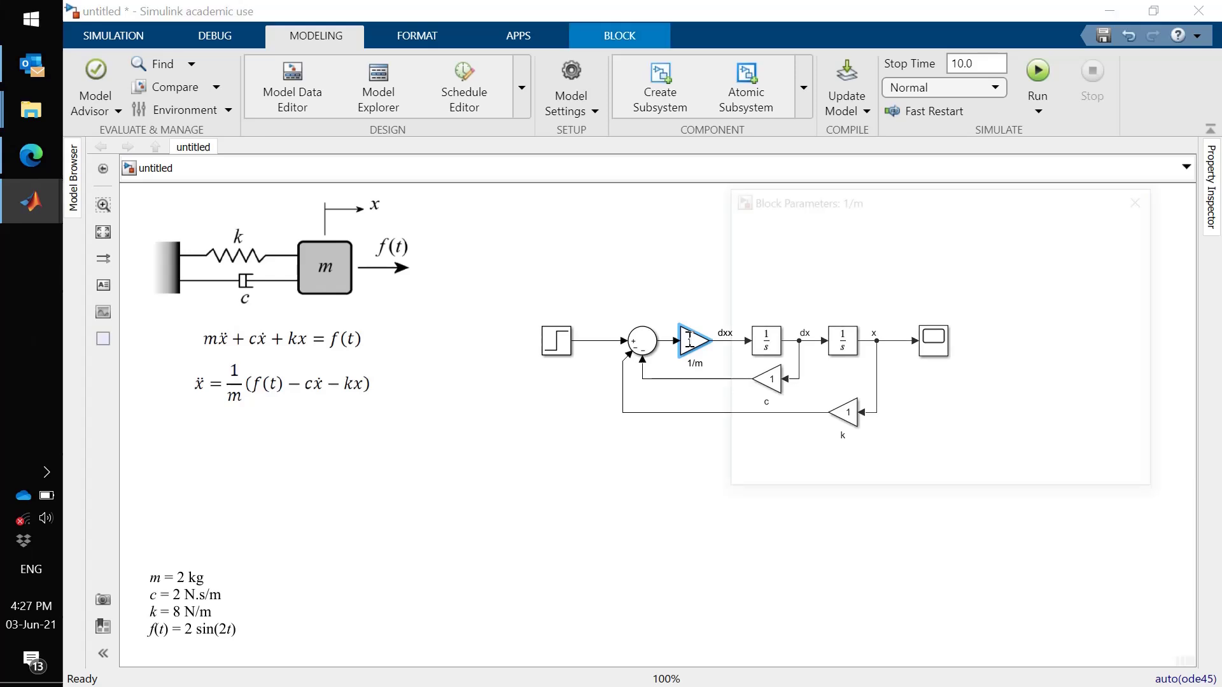
text(1/2)
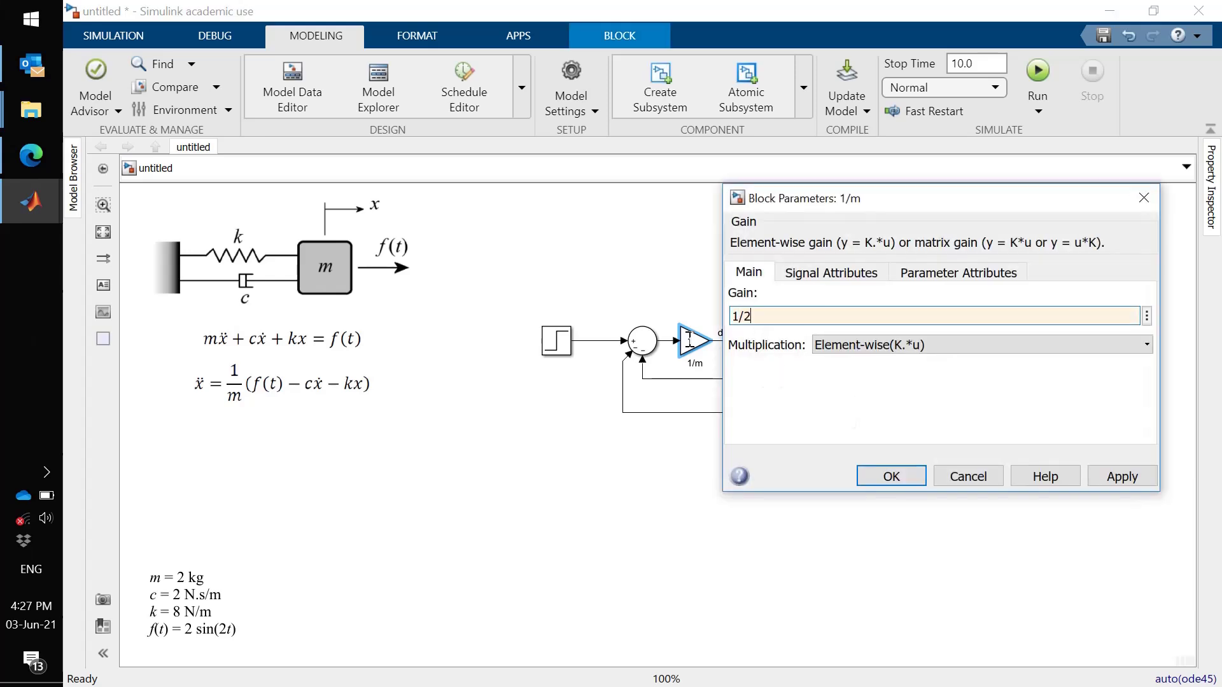
key(Return)
Step: Set the gain of the c block to 2 and the gain of the k block to 8
click(770, 380)
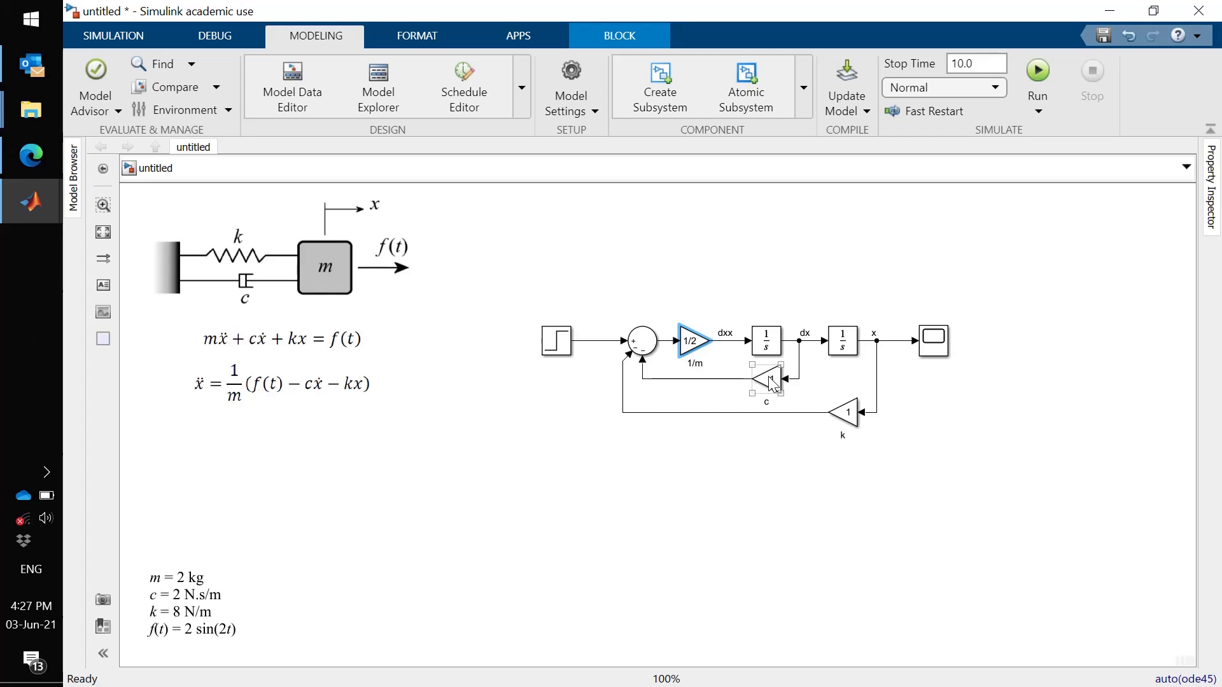
click(771, 381)
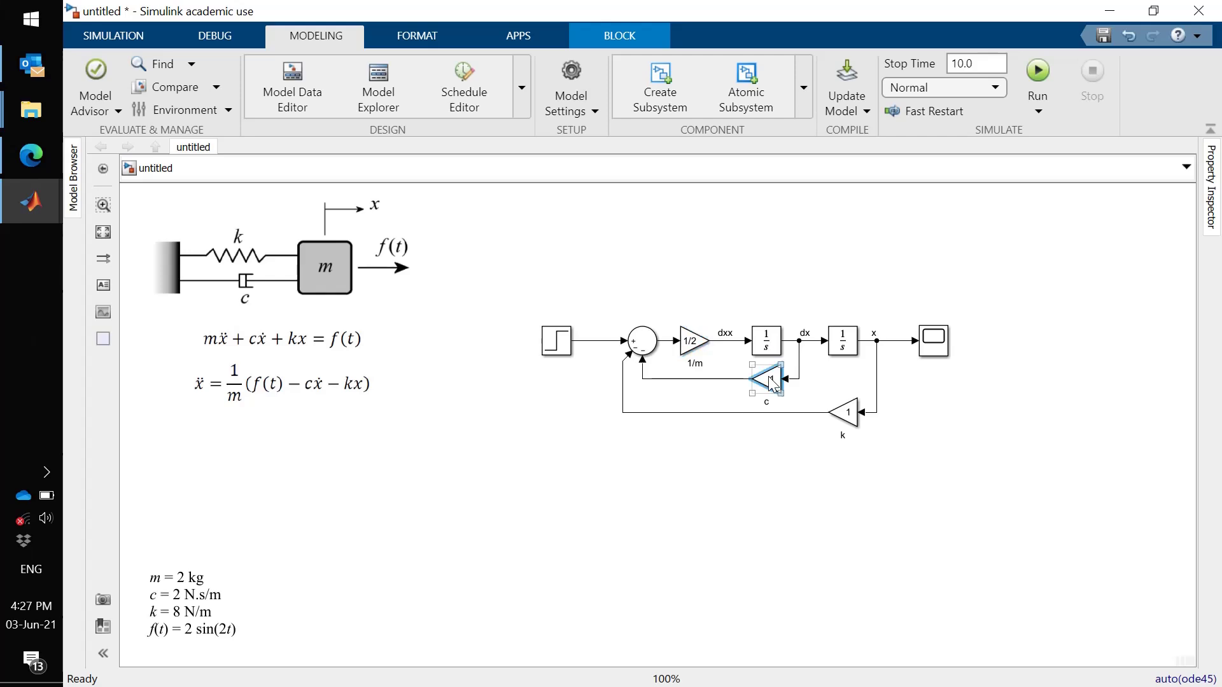
double_click(771, 382)
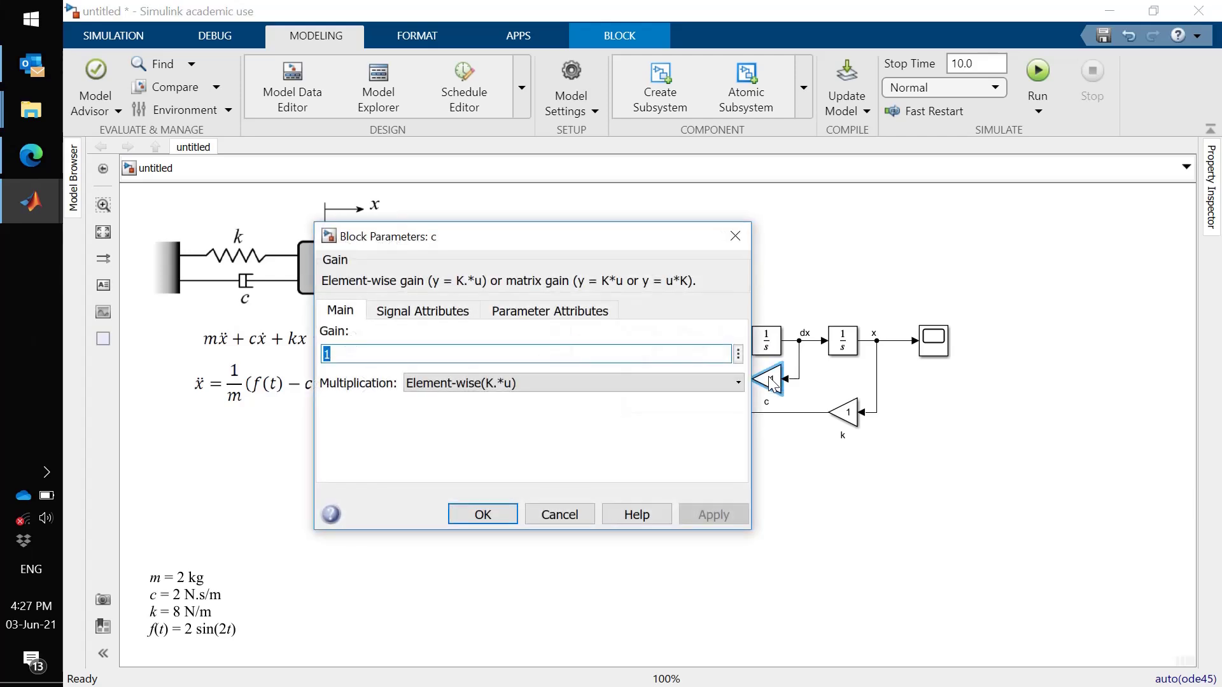
text(2)
key(Return)
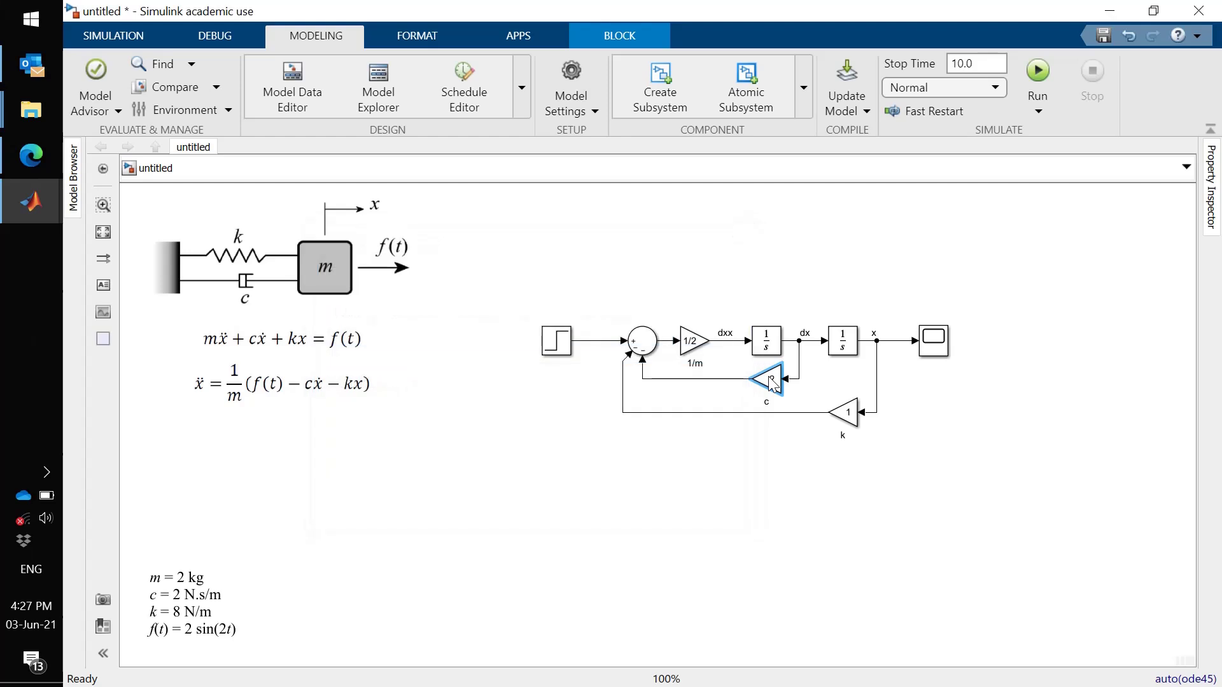
click(849, 422)
double_click(849, 417)
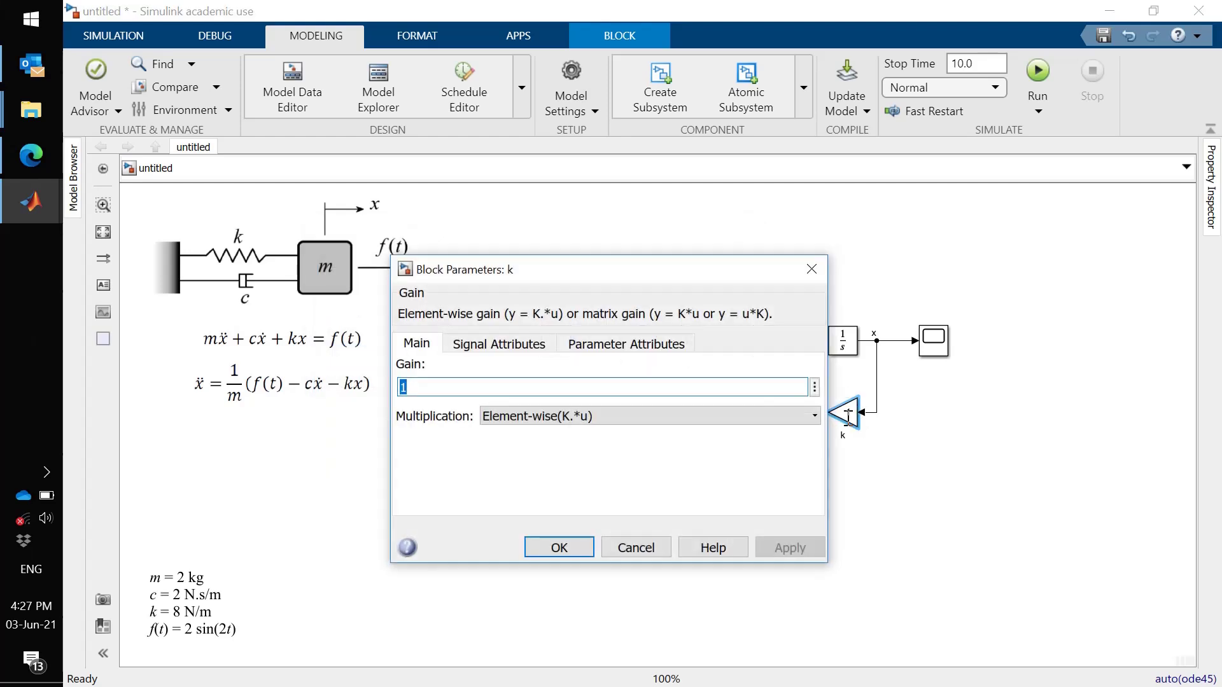
text(8)
key(Return)
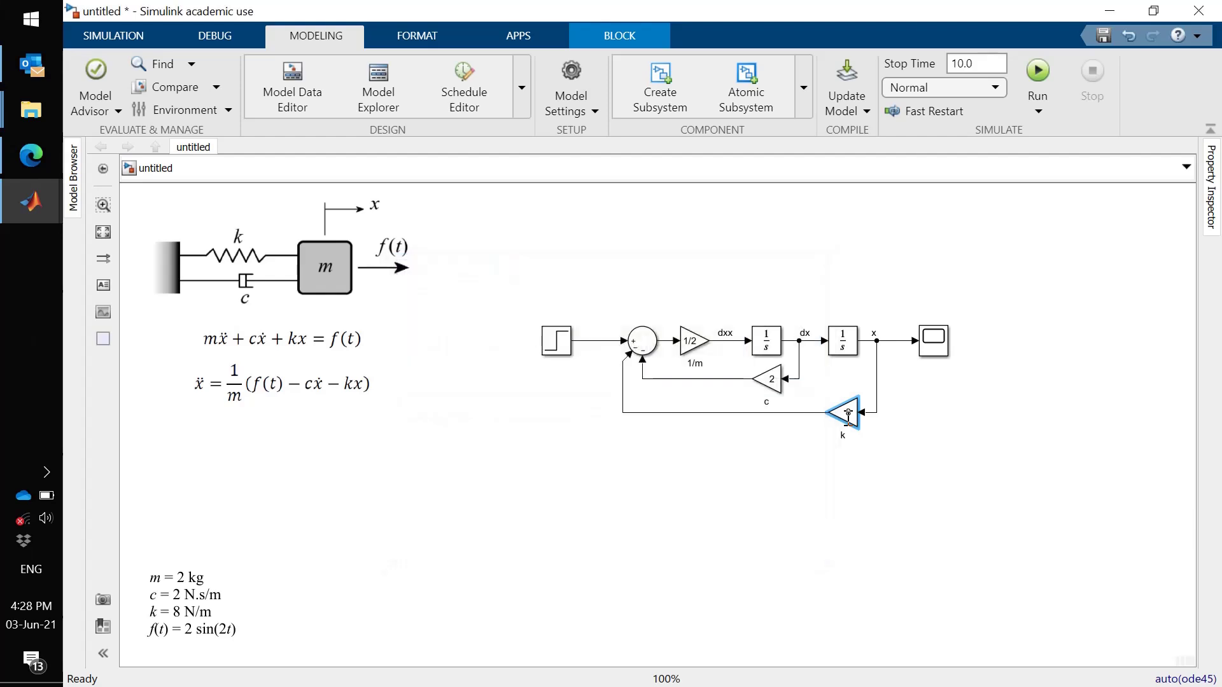
Step: Run the simulation from the Scope to view the step response with the new gains, and return to the model
double_click(933, 340)
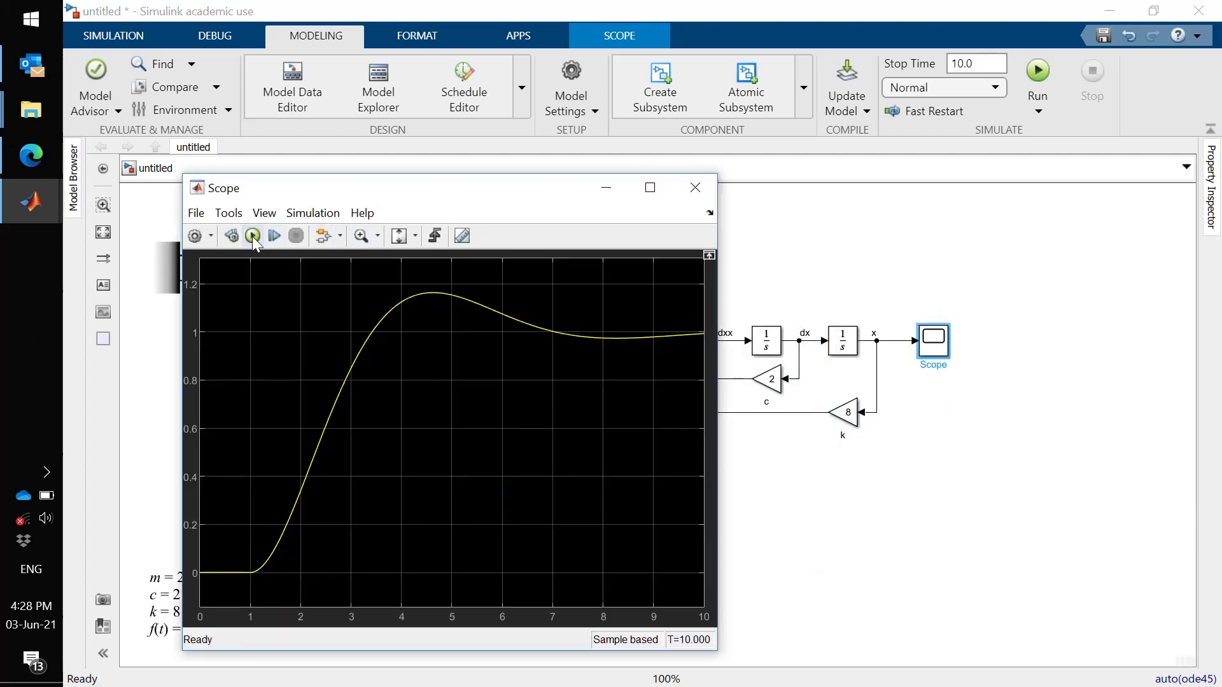
click(252, 236)
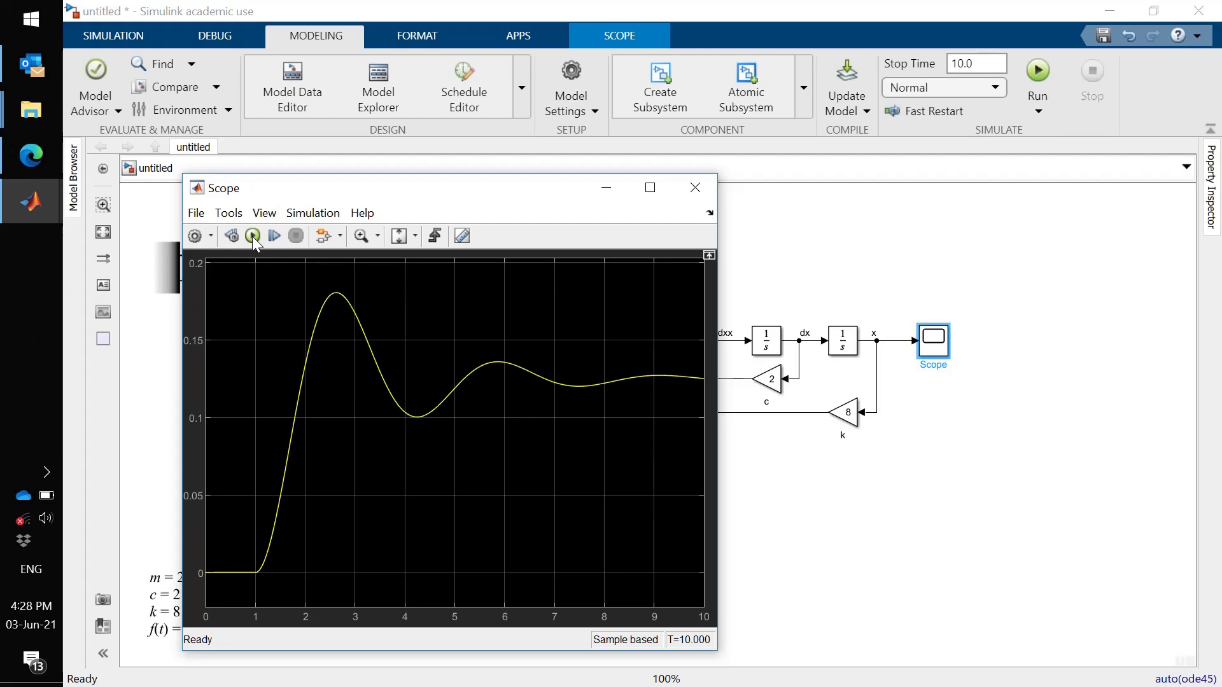
click(801, 278)
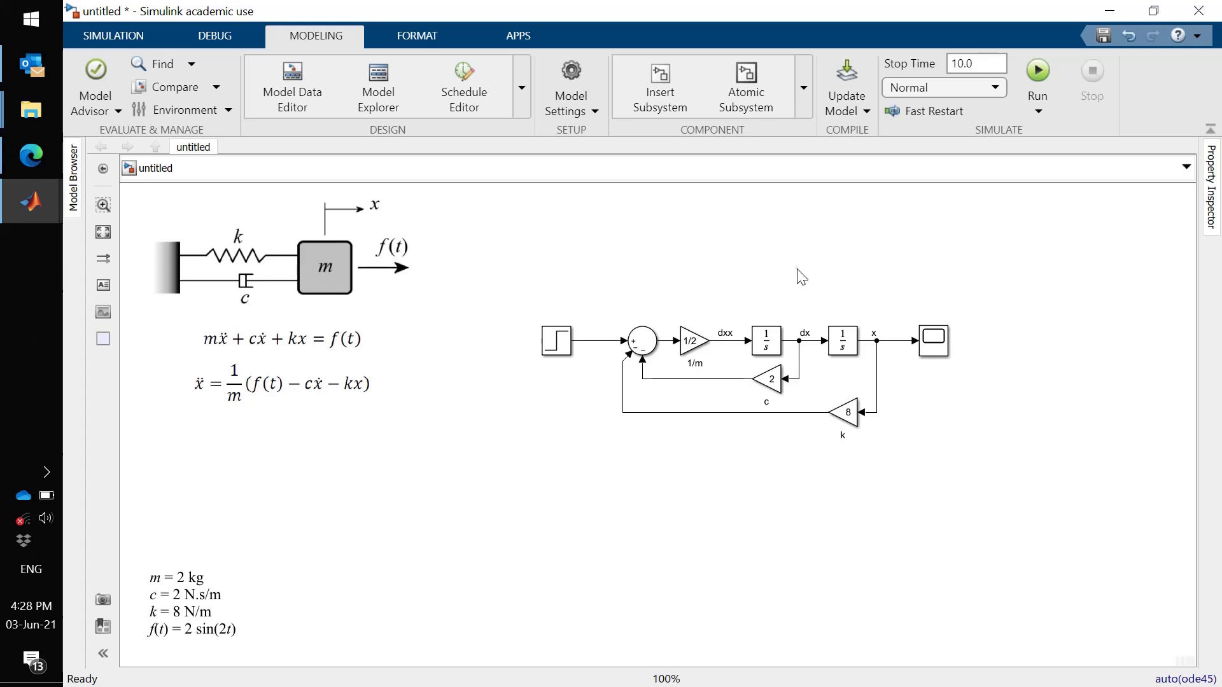
Step: Replace the Step block with a Constant block from the Sources library, attached to the Sum block's input line
click(109, 33)
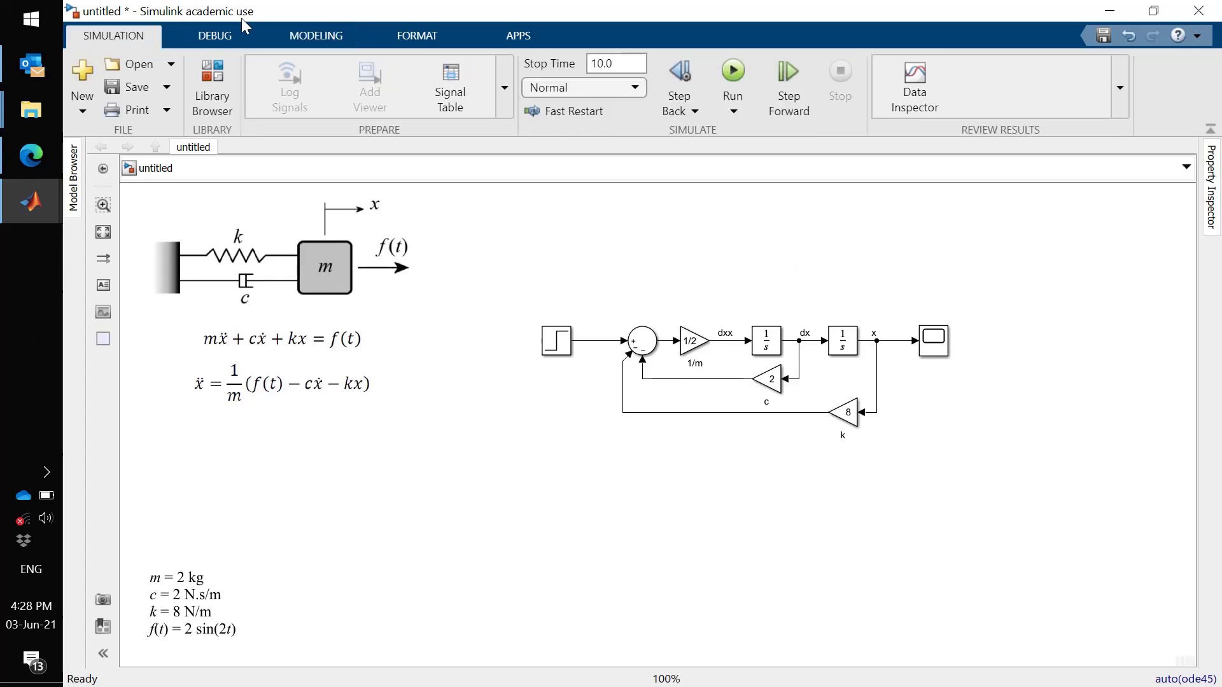
click(204, 71)
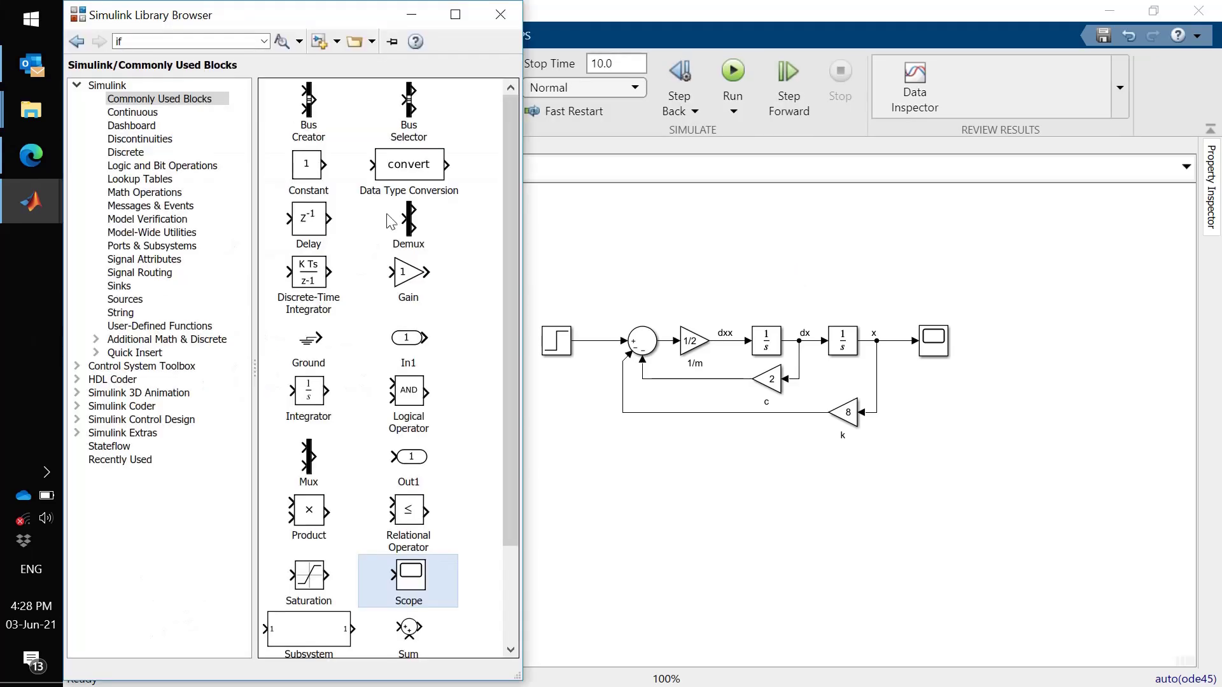
click(122, 300)
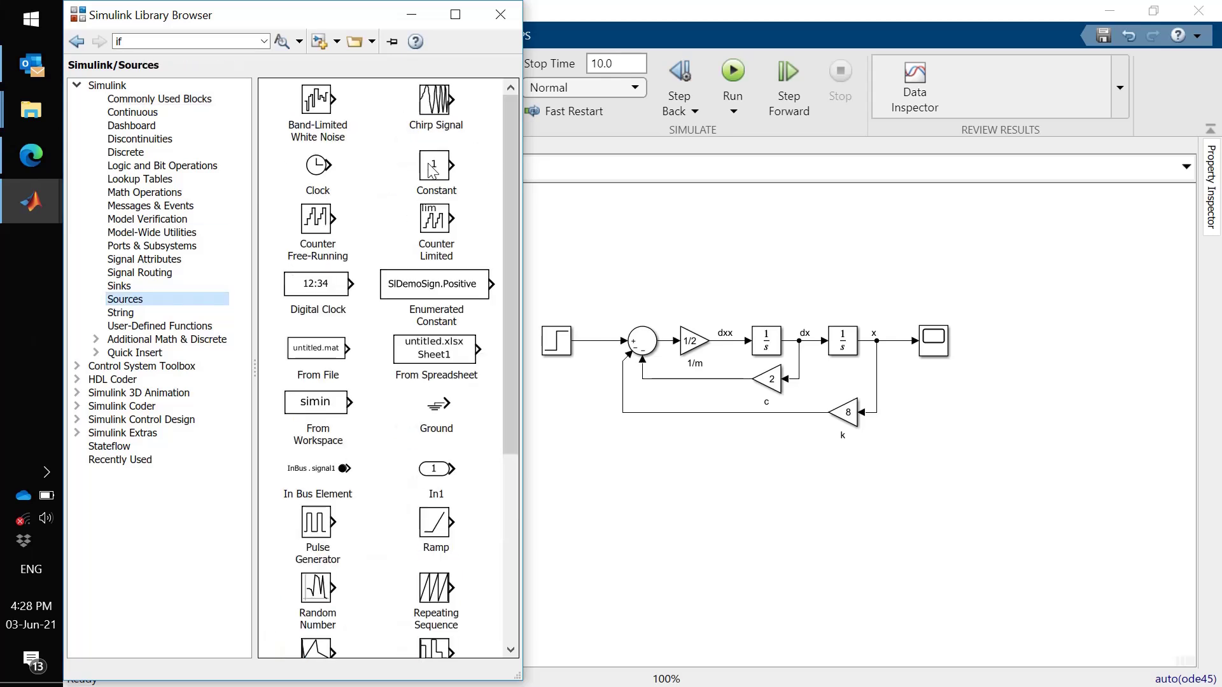
mouse_move(432, 171)
mouse_down()
mouse_move(618, 258)
mouse_move(555, 281)
mouse_up()
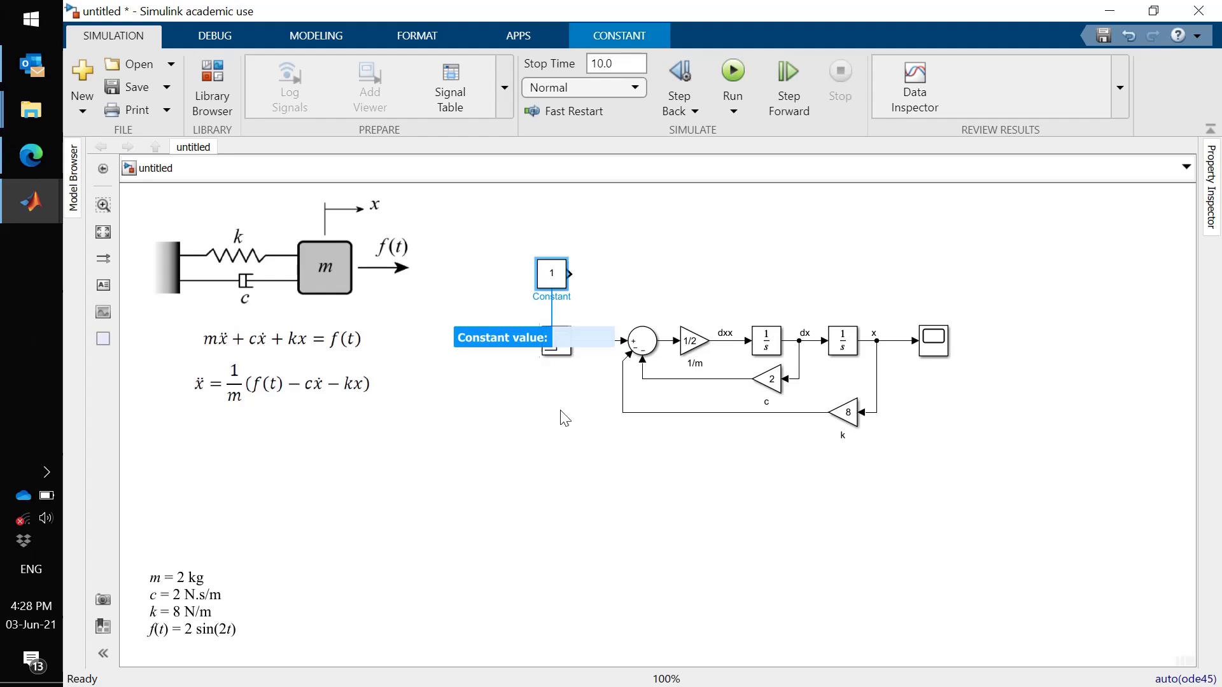
click(564, 348)
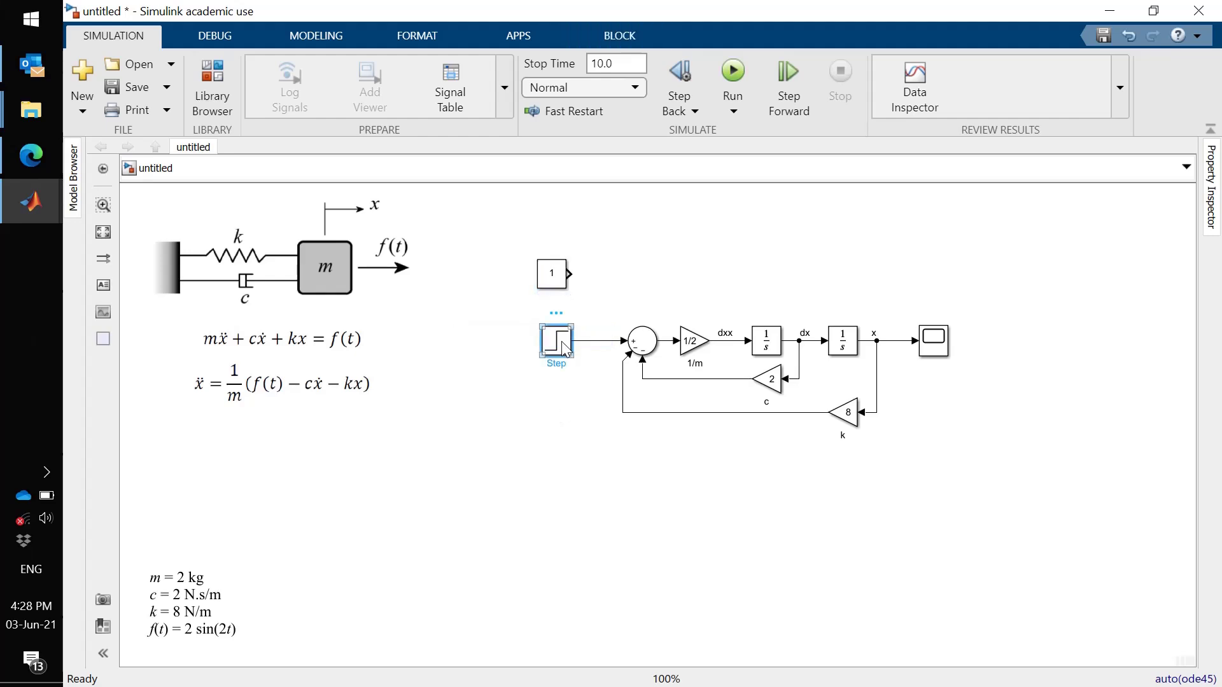
key(Delete)
drag(552, 276, 558, 345)
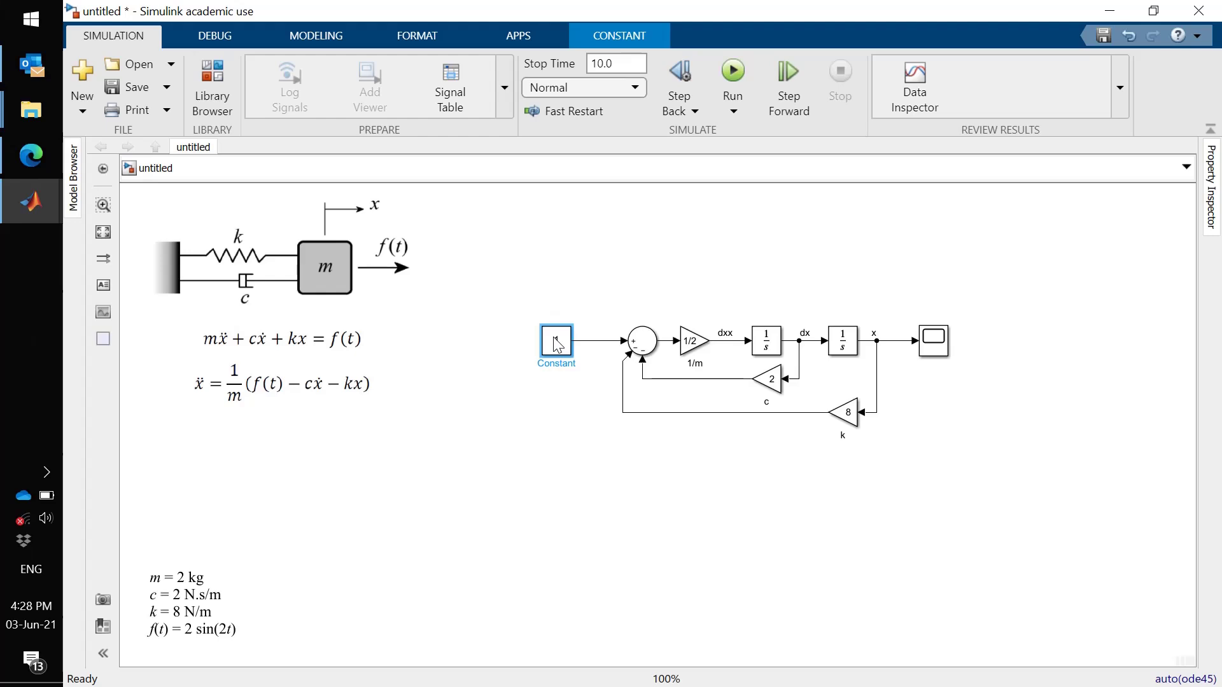
Step: Set the Constant block's value to 0
double_click(557, 344)
text(0)
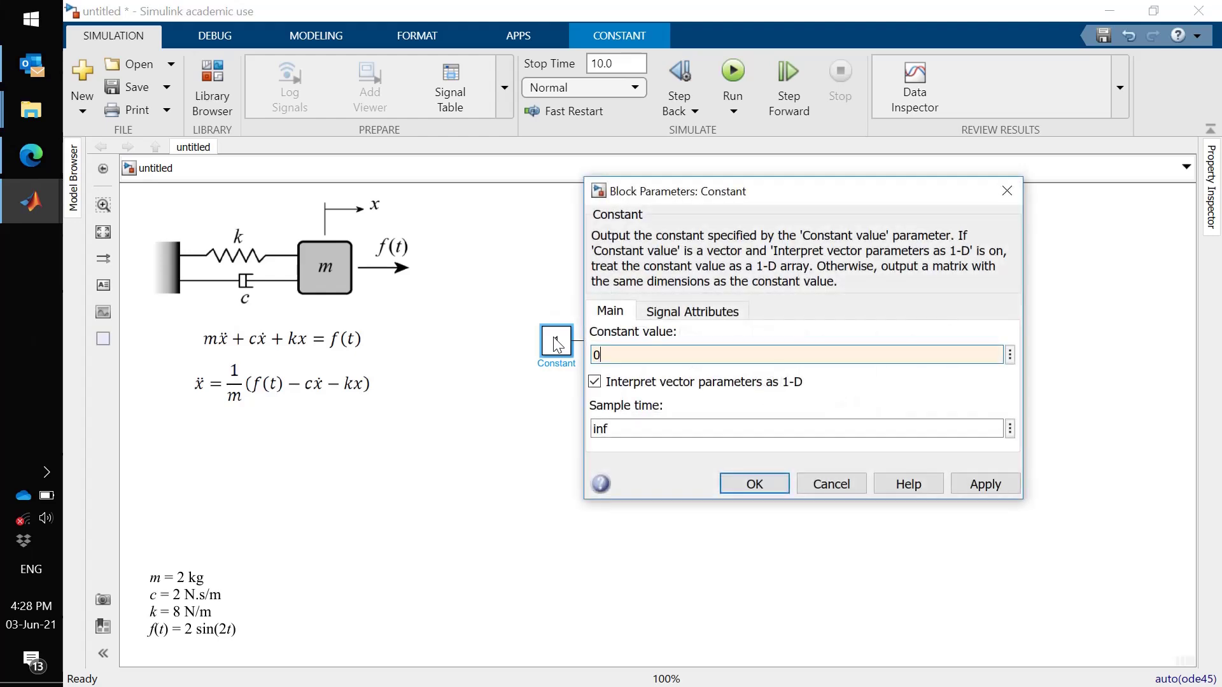
key(Return)
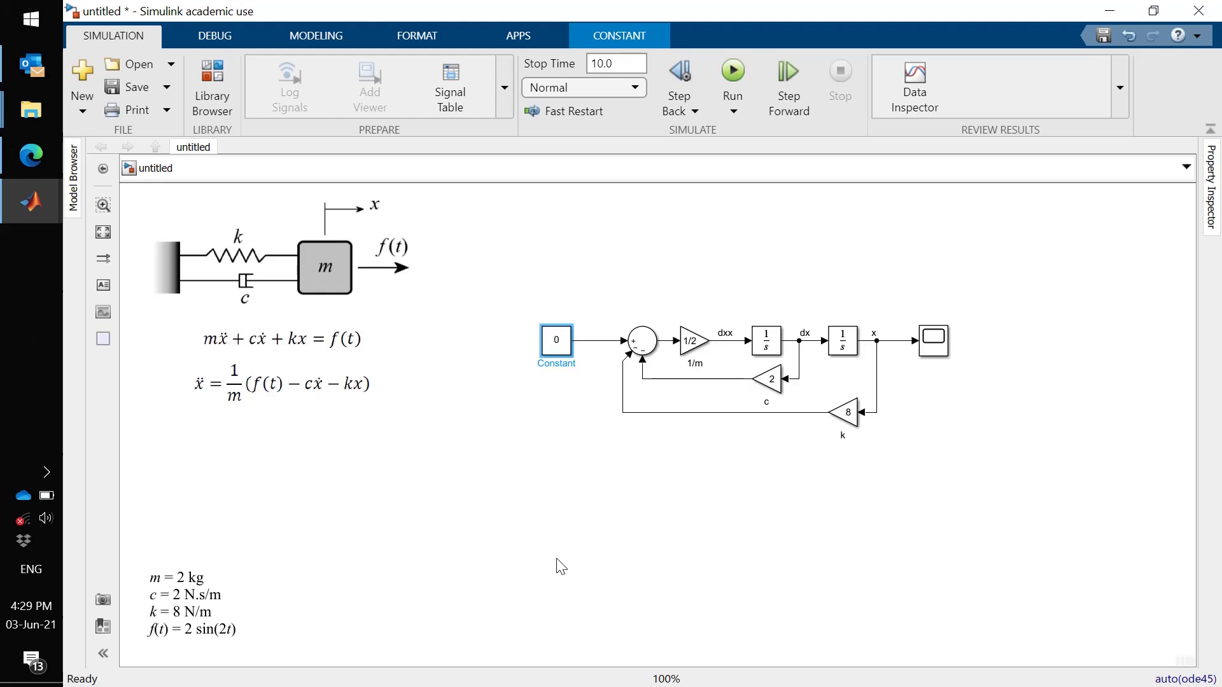
Step: Run the simulation from the Scope to view the x response to the constant input, and return to the model
click(940, 351)
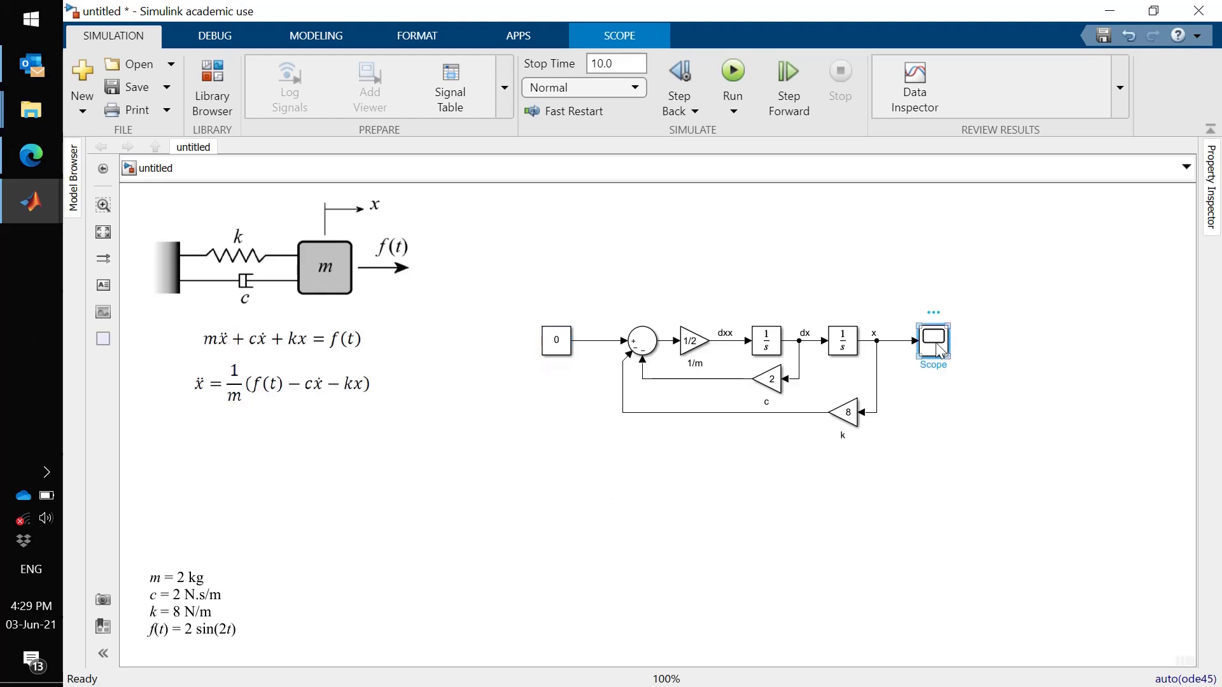
double_click(939, 350)
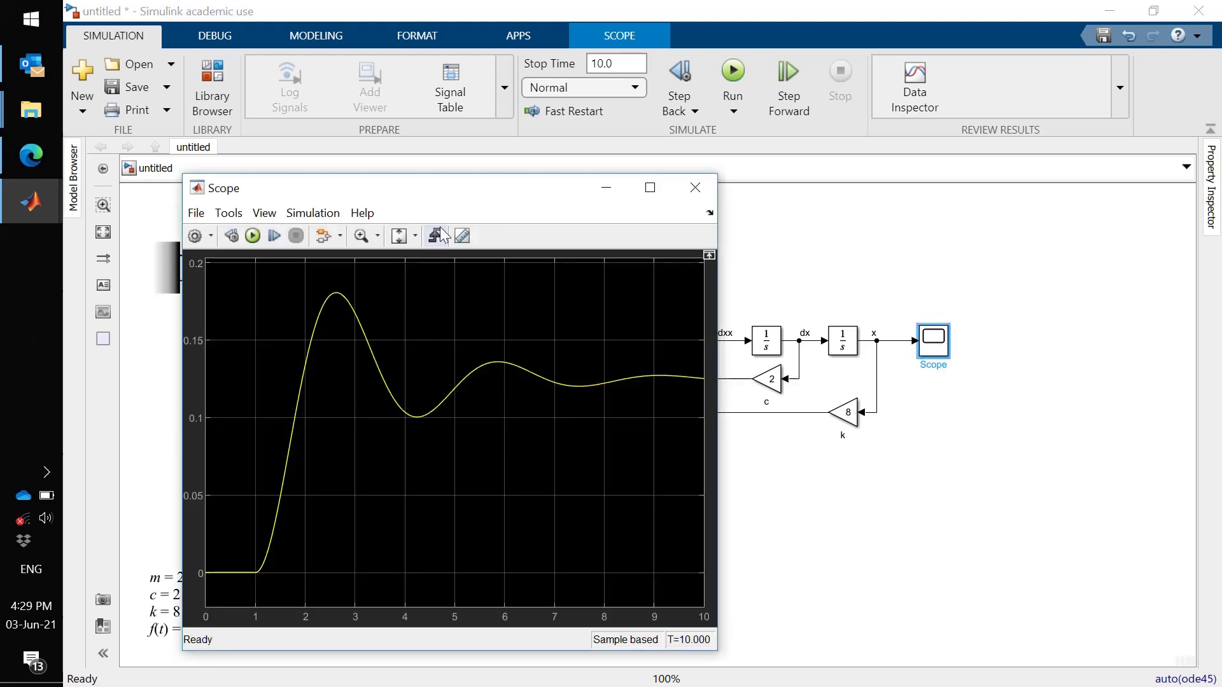
click(253, 236)
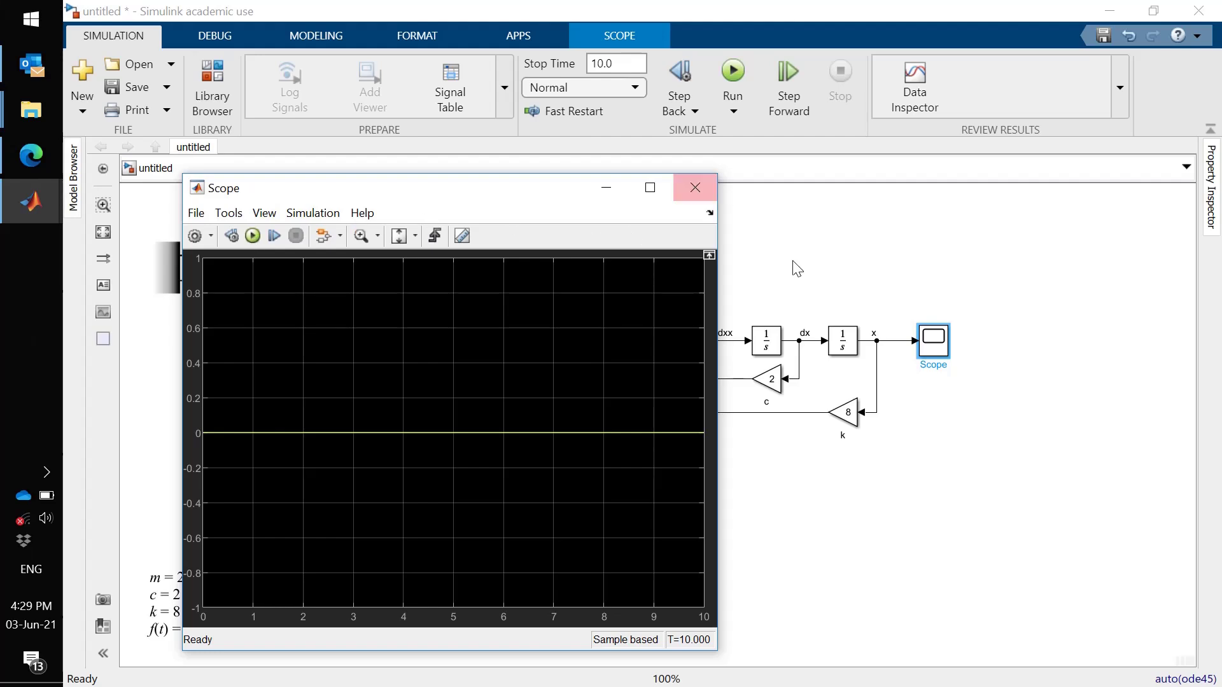
click(883, 519)
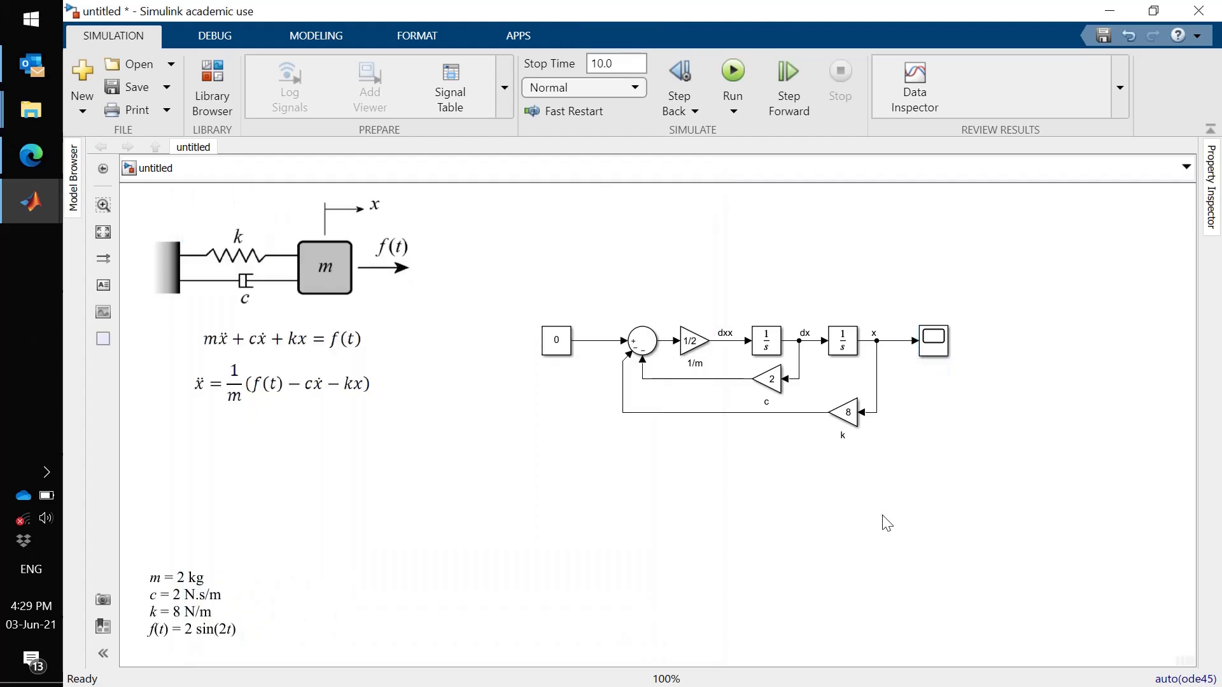
Step: Set the initial condition of the second integrator, which outputs x, to 1
click(853, 354)
click(846, 347)
double_click(846, 347)
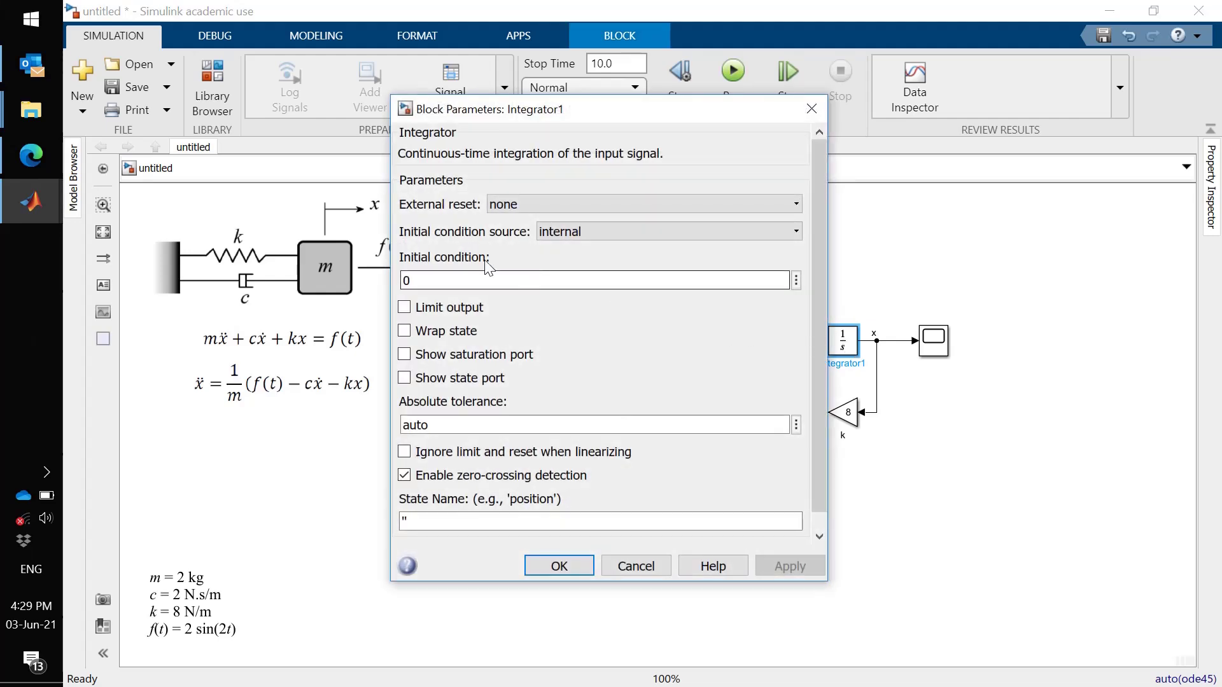
double_click(452, 278)
text(1)
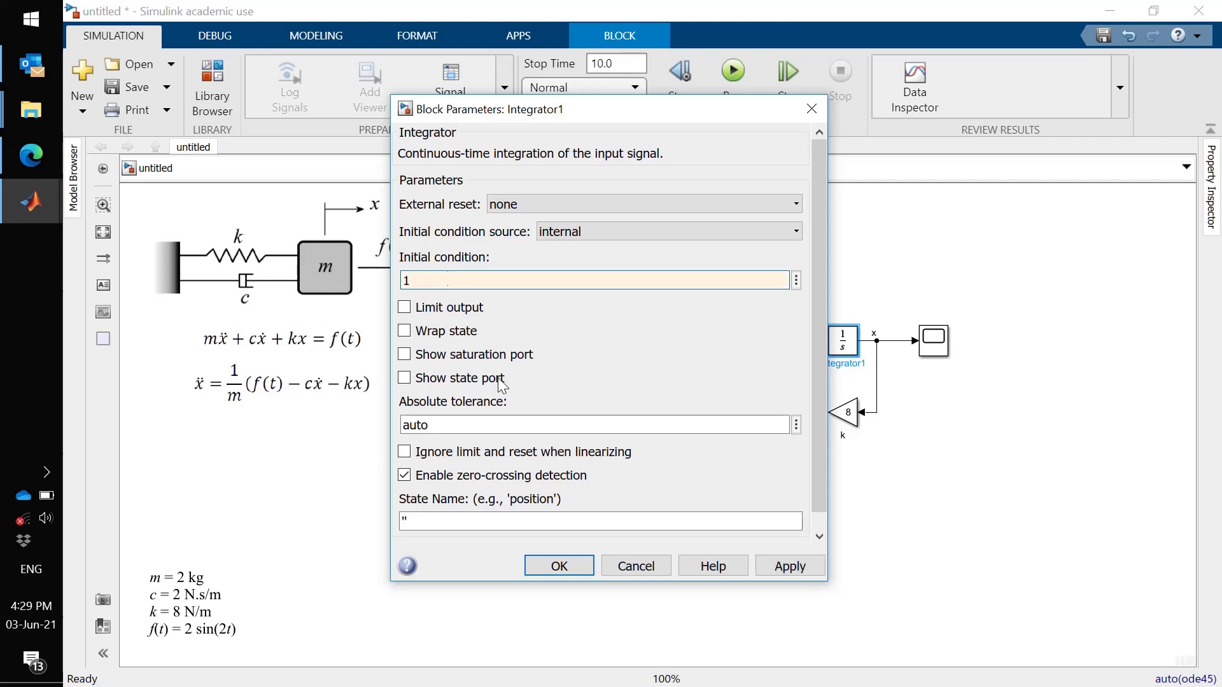
click(559, 568)
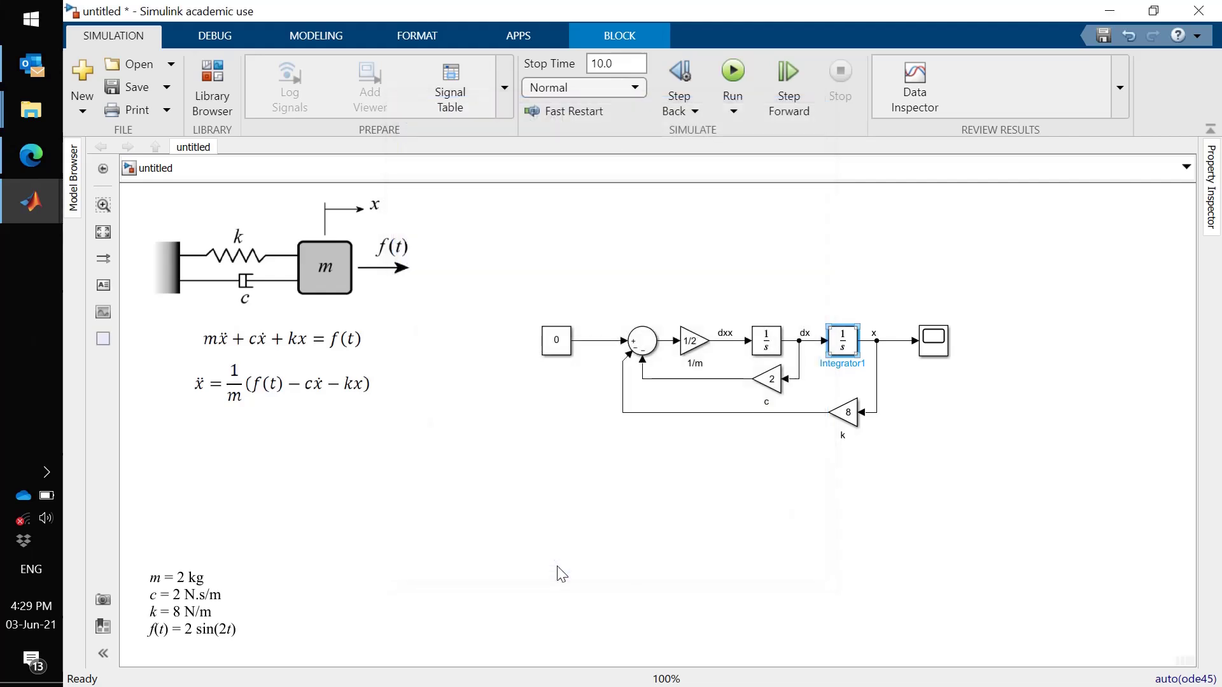
Step: Run the simulation from the Scope to view the free response with x starting at 1, and return to the model
double_click(942, 347)
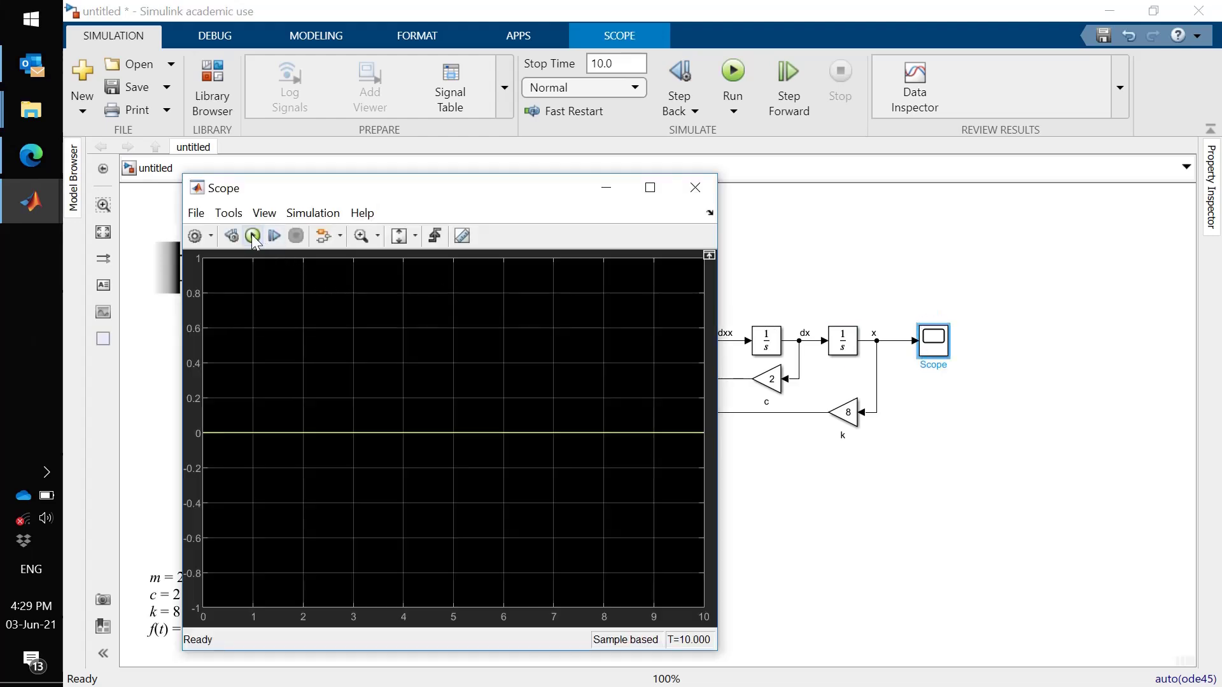
click(252, 236)
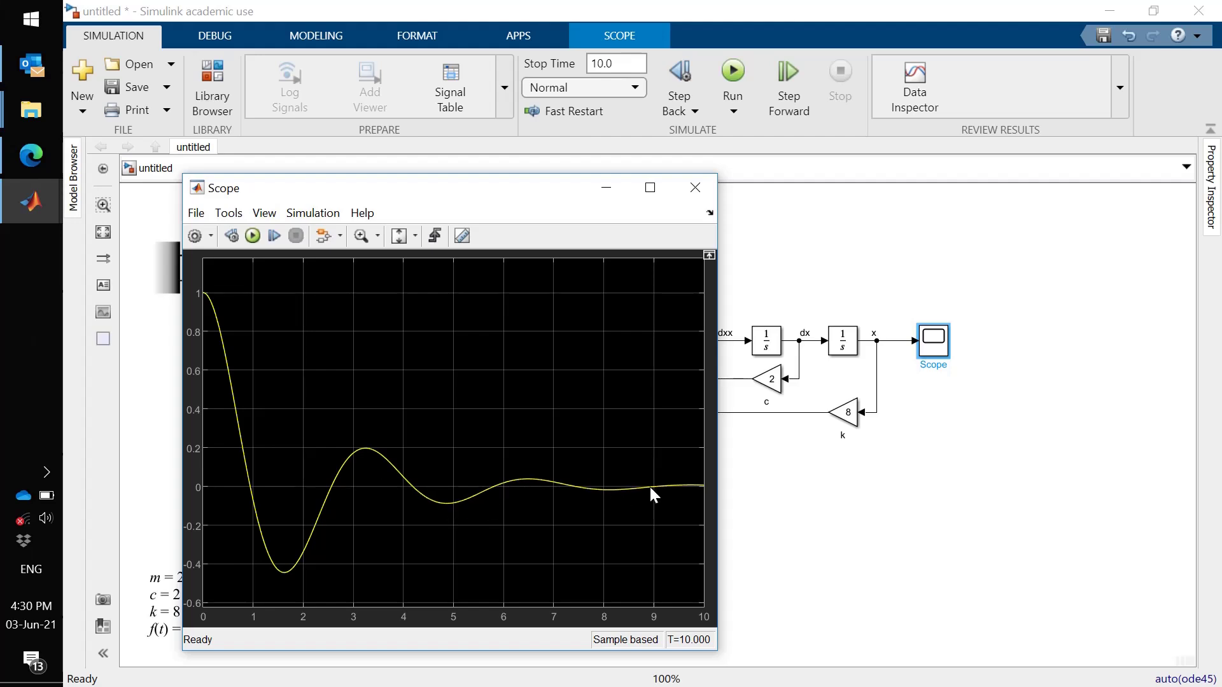
click(783, 494)
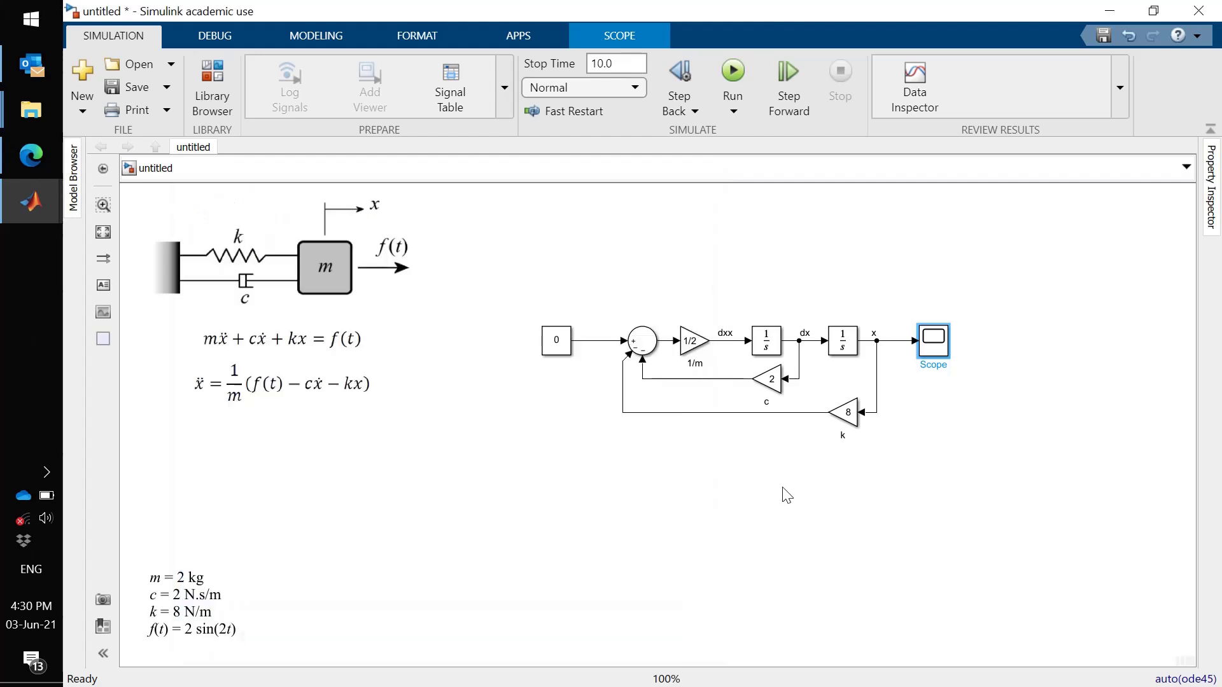
Step: Set the initial condition of the first integrator, which outputs dx, to 2
click(767, 344)
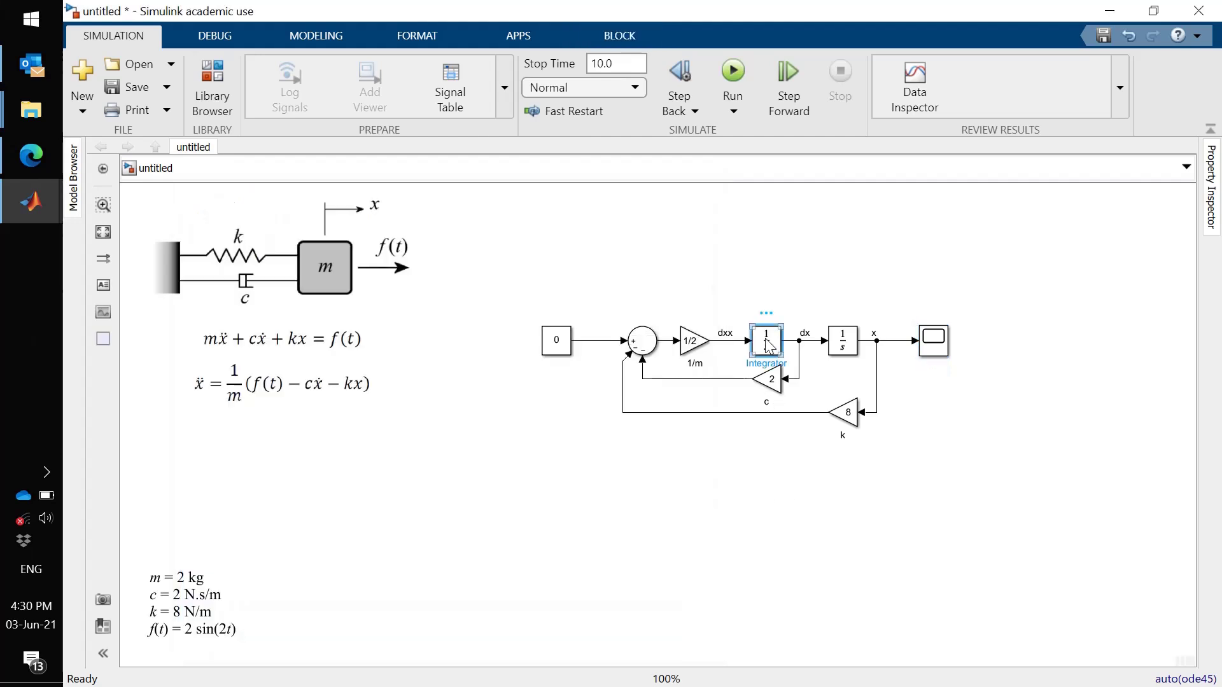
double_click(768, 345)
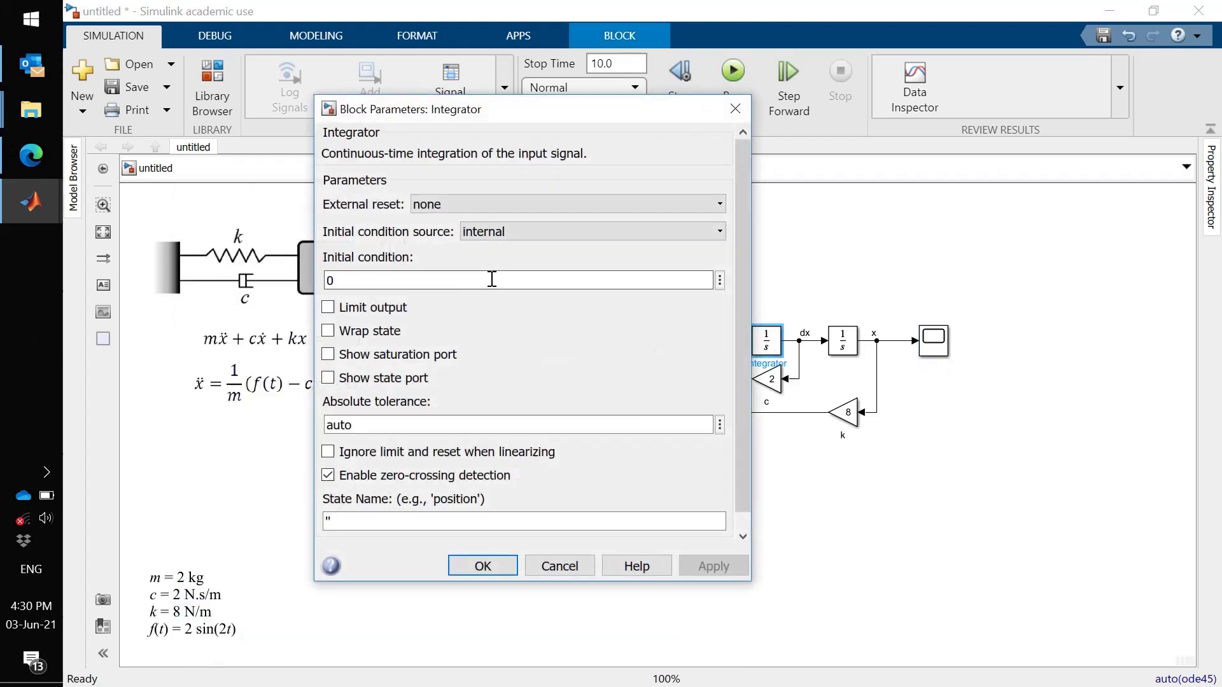
double_click(438, 284)
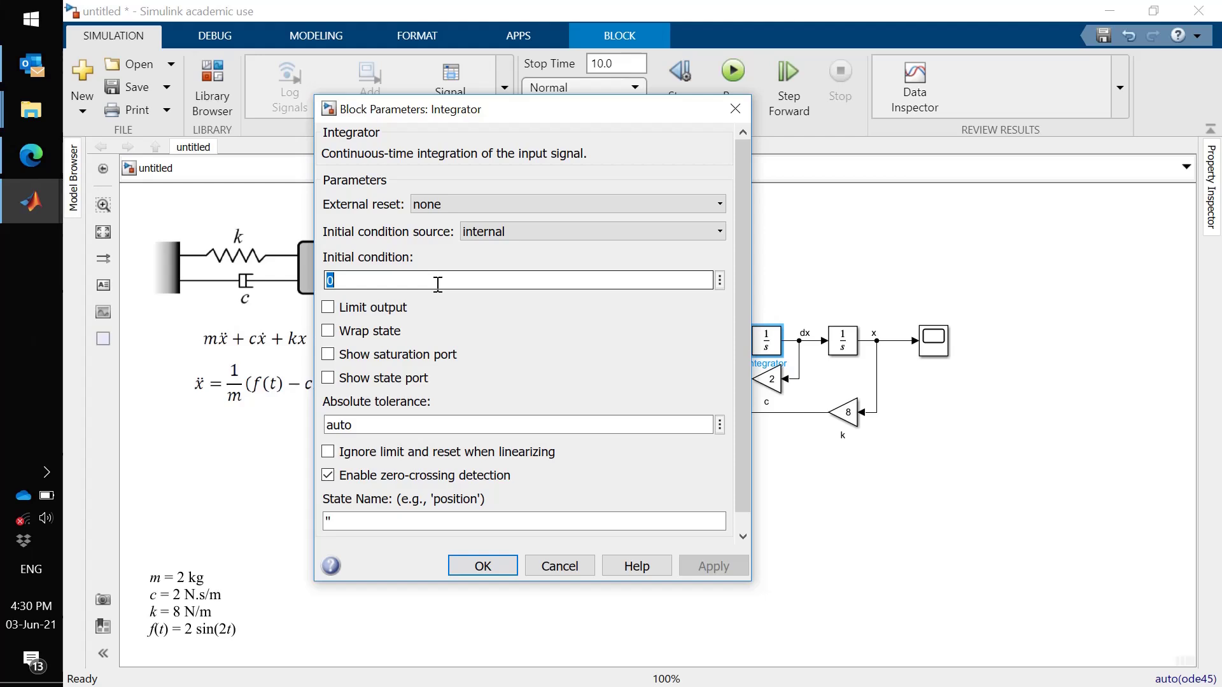
text(2)
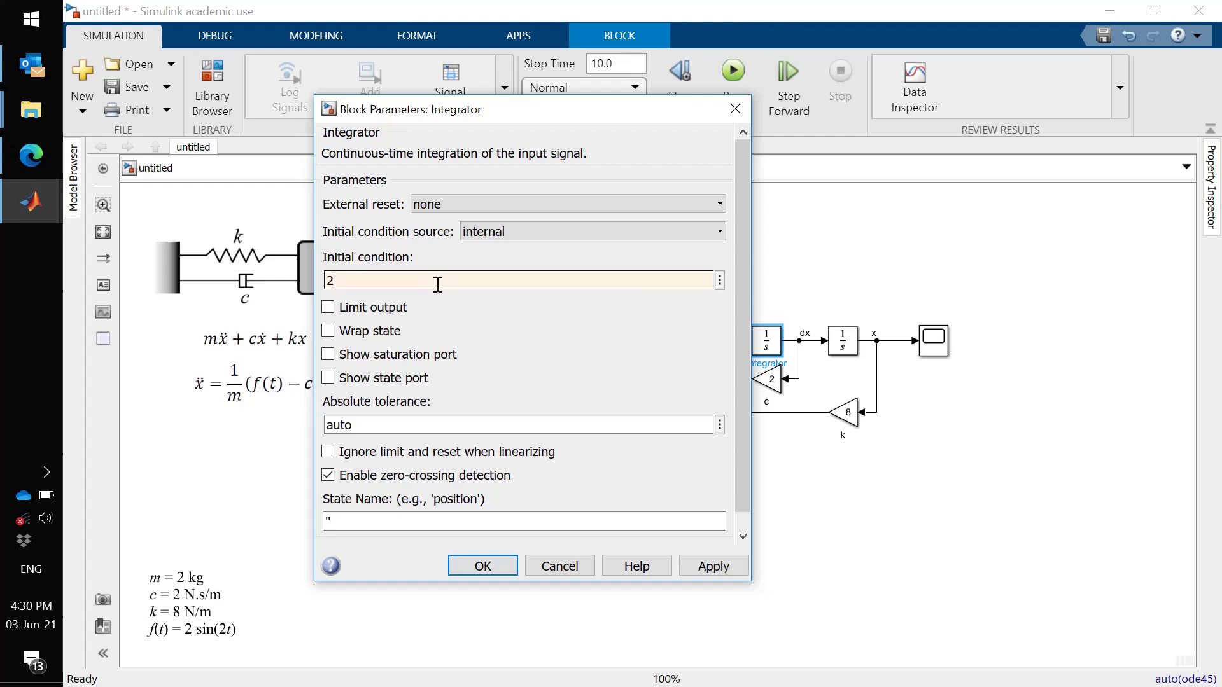
key(Return)
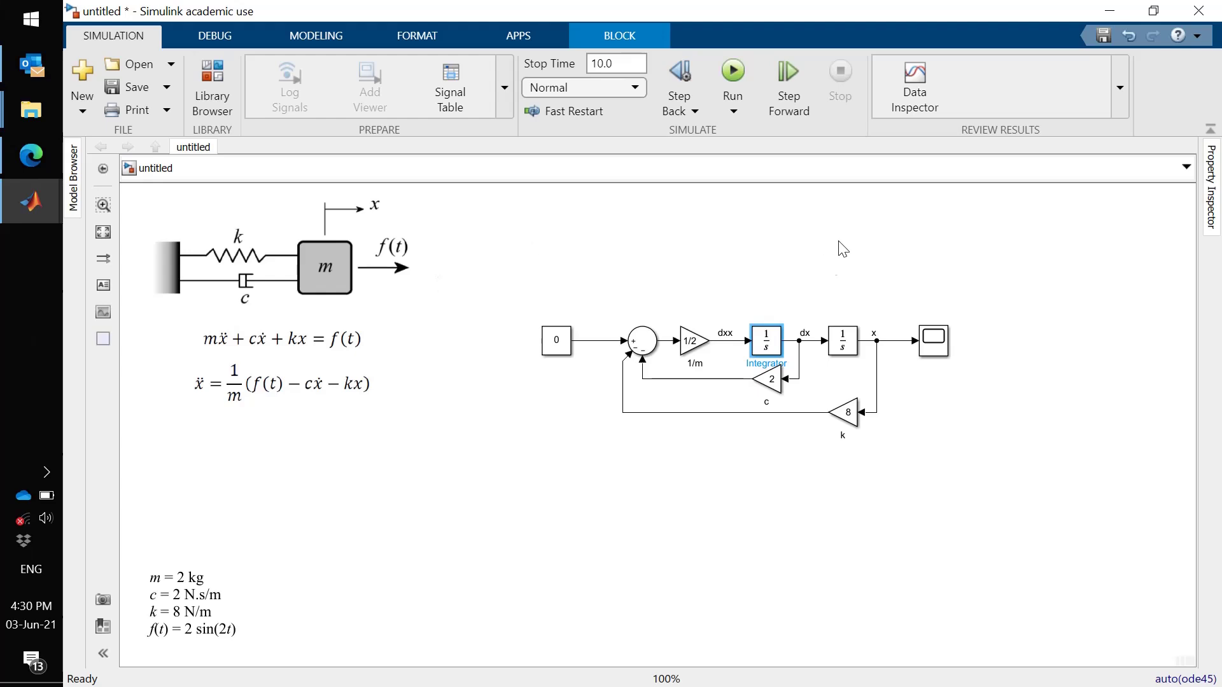
Step: Run the simulation from the Scope to view the response to both initial conditions, and return to the model
click(935, 351)
double_click(935, 352)
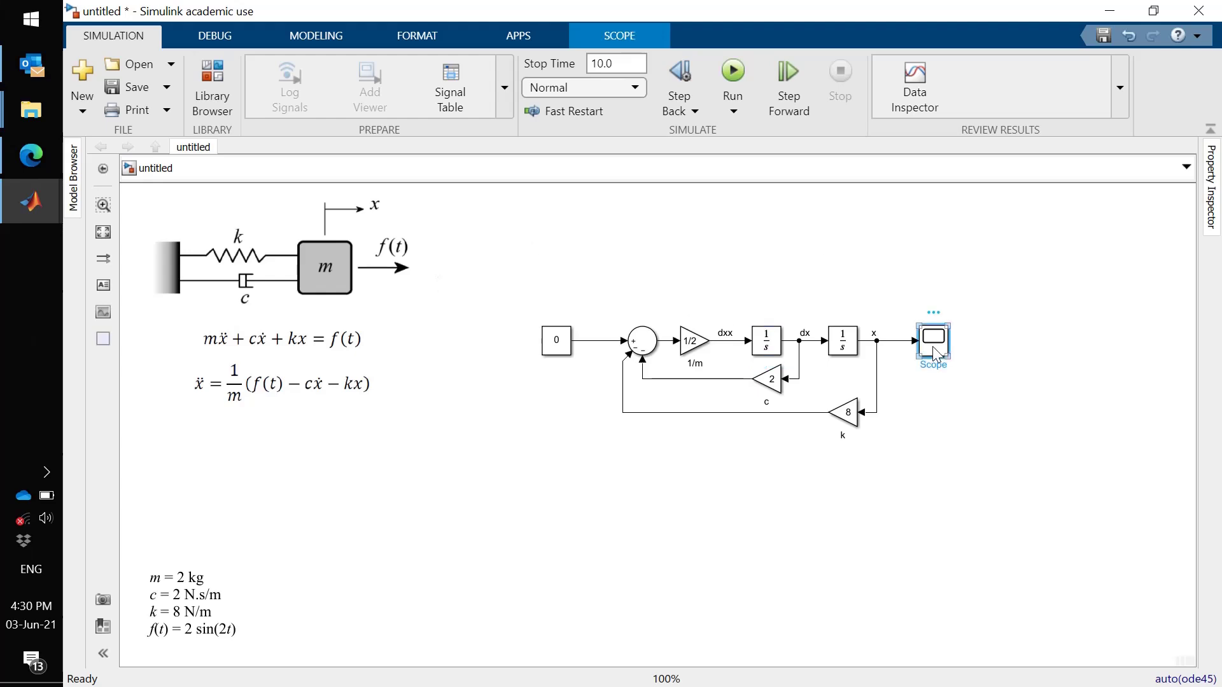
click(253, 234)
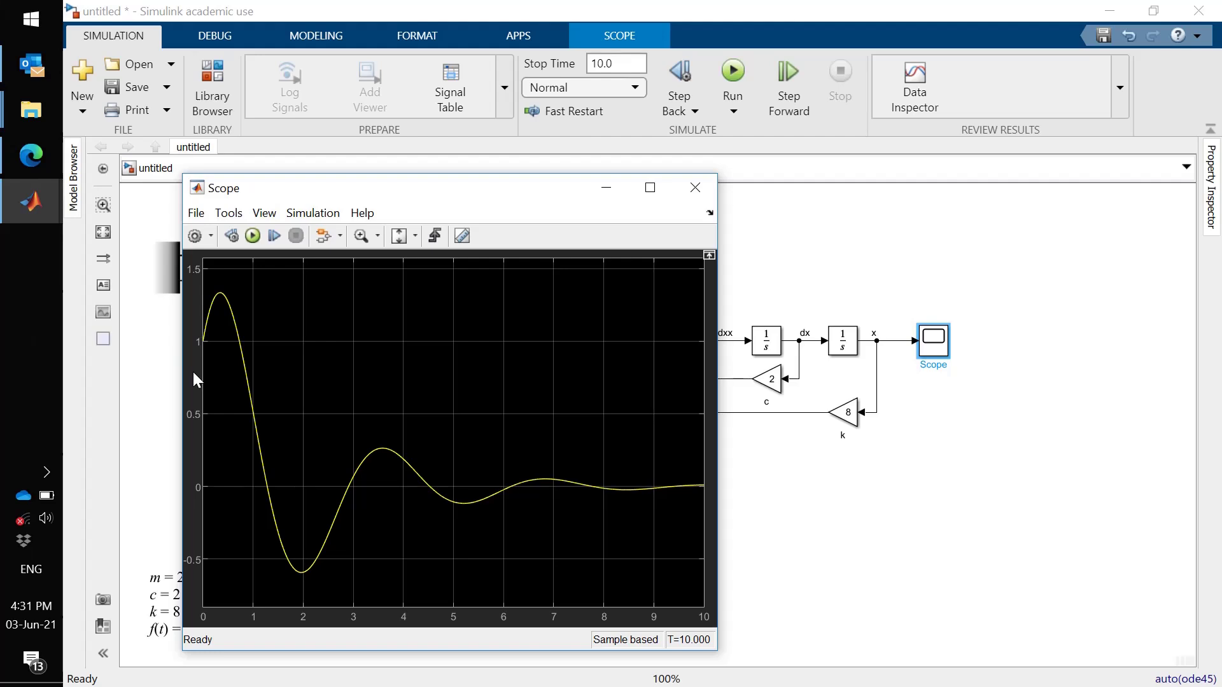
click(799, 507)
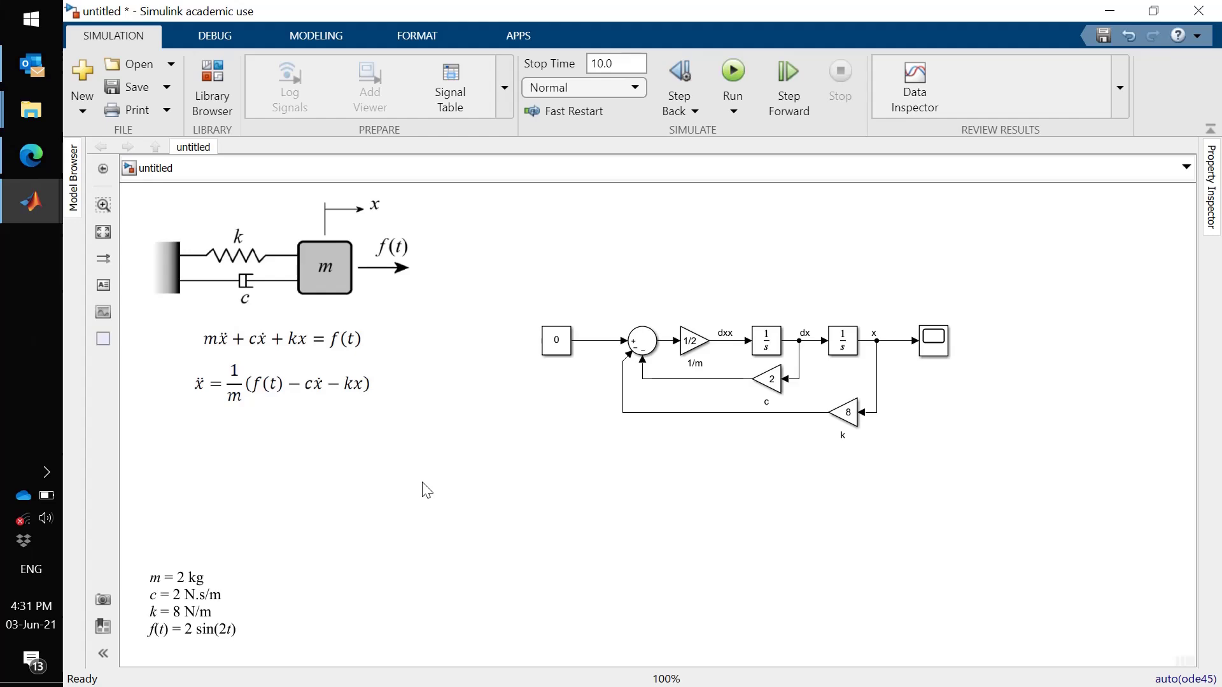
Step: Add a Sine Wave block from the Sources library to the model, below the Constant block
click(201, 73)
click(135, 297)
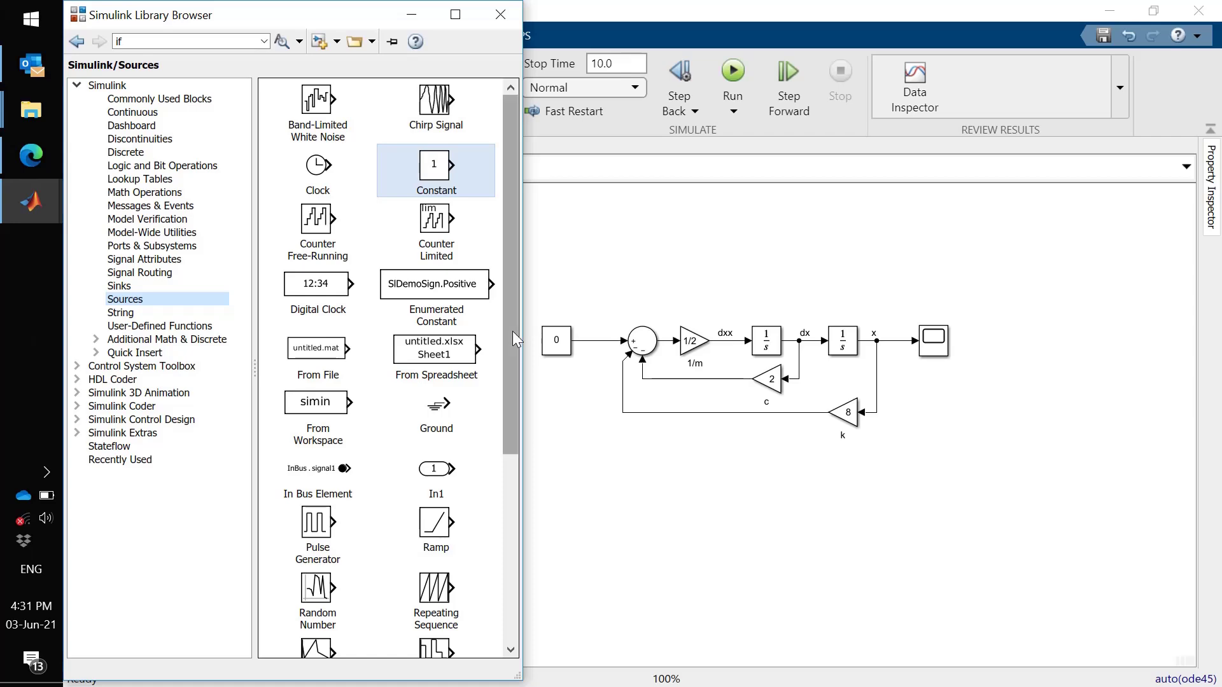
drag(513, 331, 505, 567)
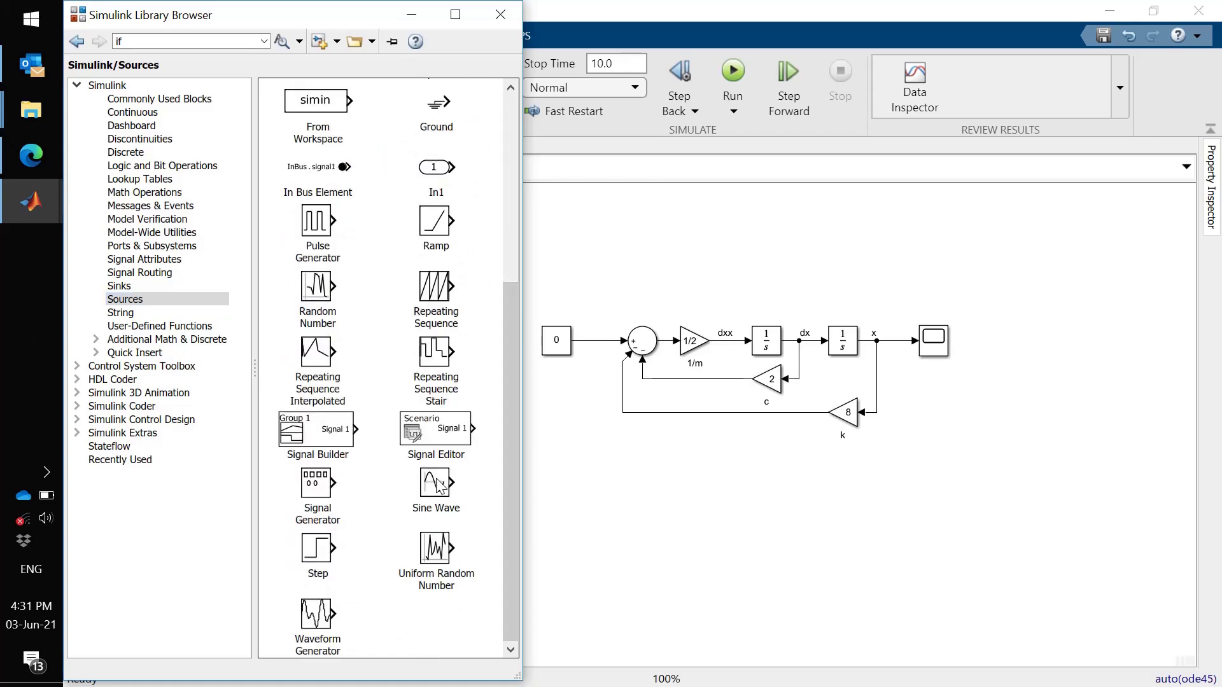
drag(437, 484, 563, 398)
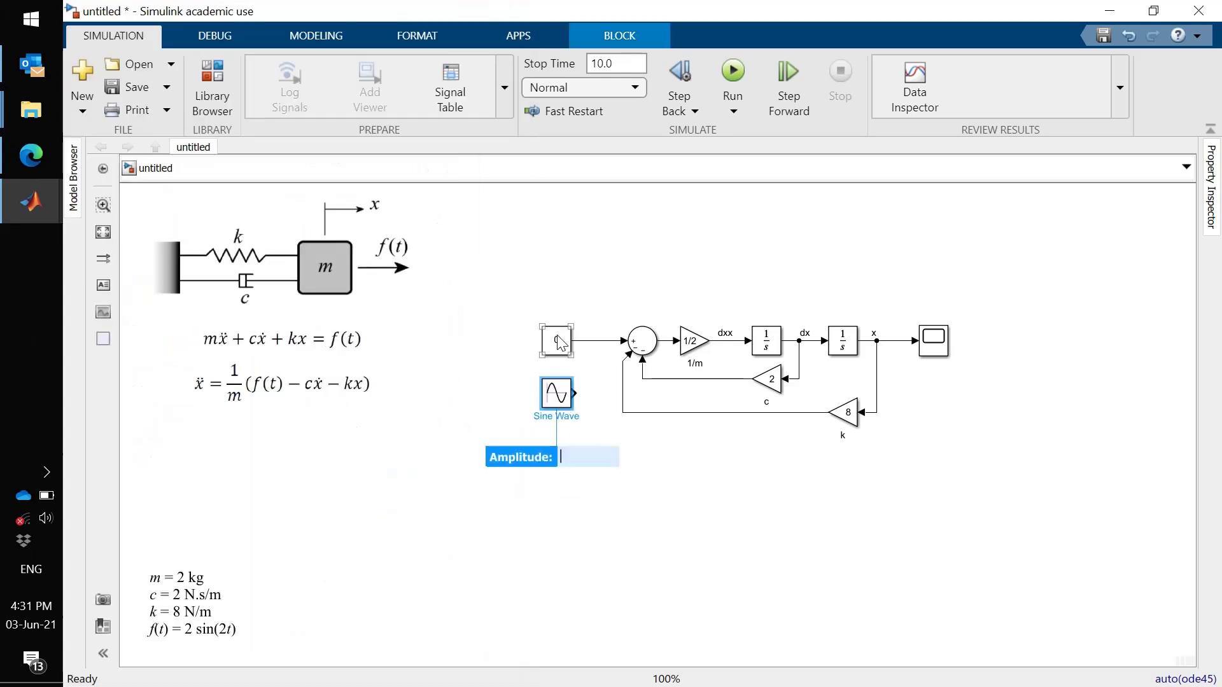
Step: Disconnect the Constant block and move it above, then connect the Sine Wave block to the Sum block's positive input in its place
click(589, 341)
key(Delete)
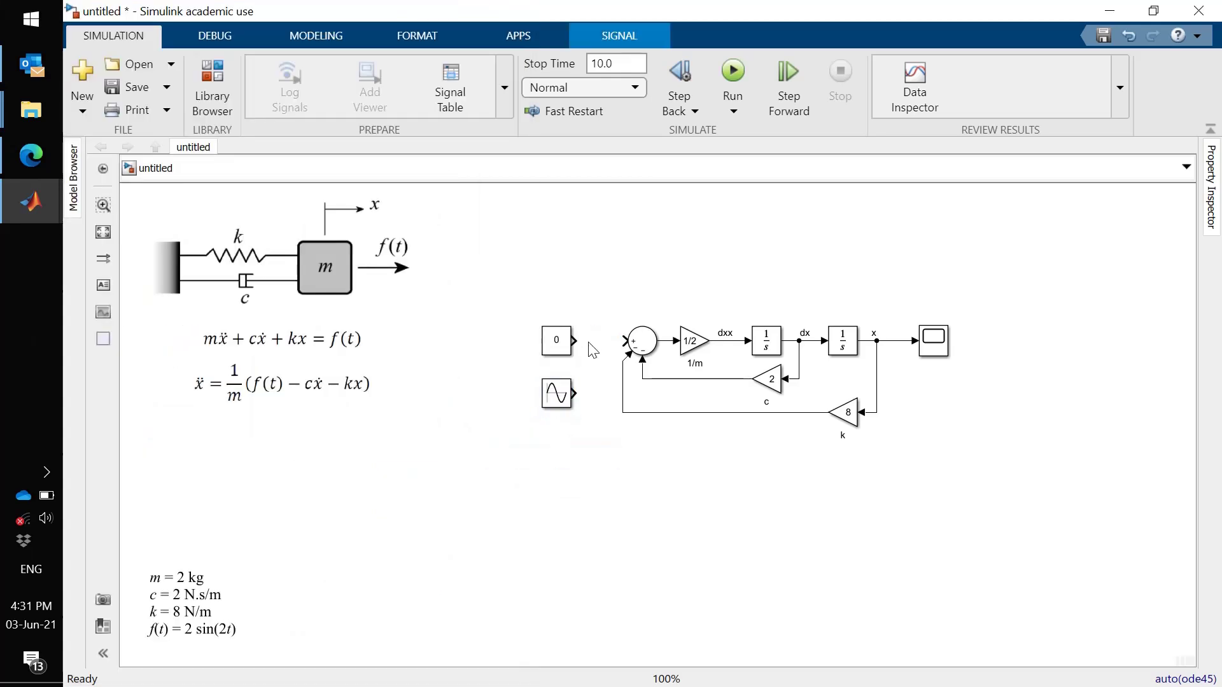
drag(558, 350, 561, 280)
drag(557, 393, 625, 341)
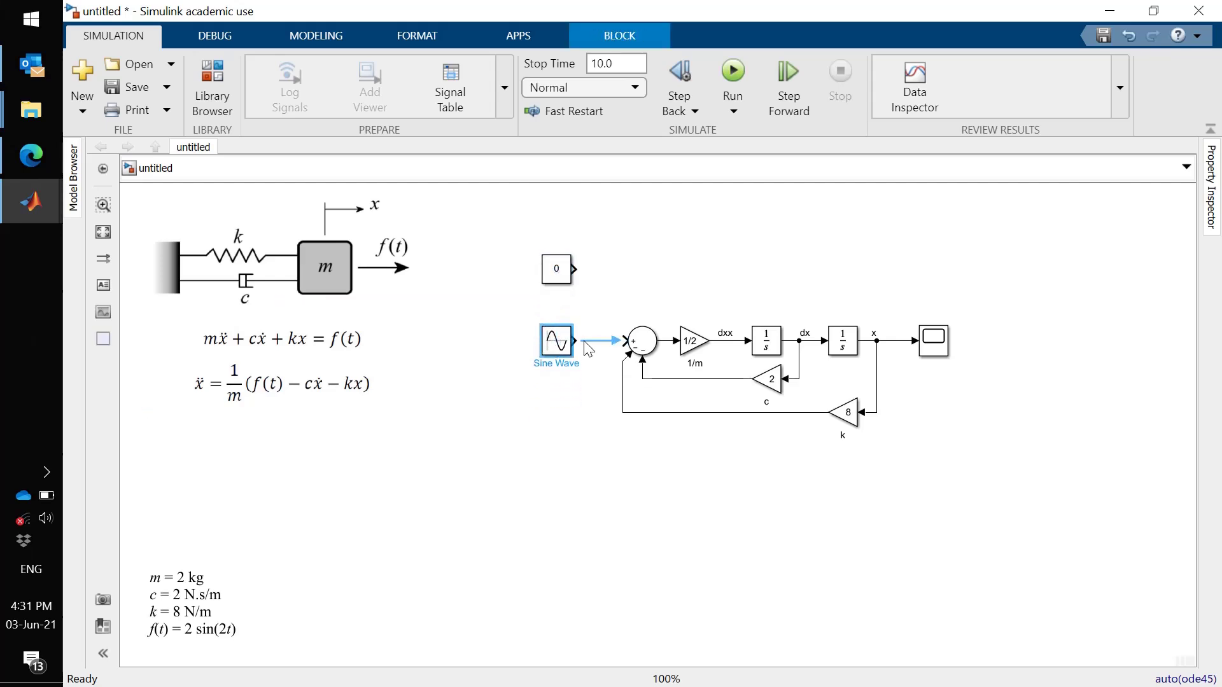
click(581, 435)
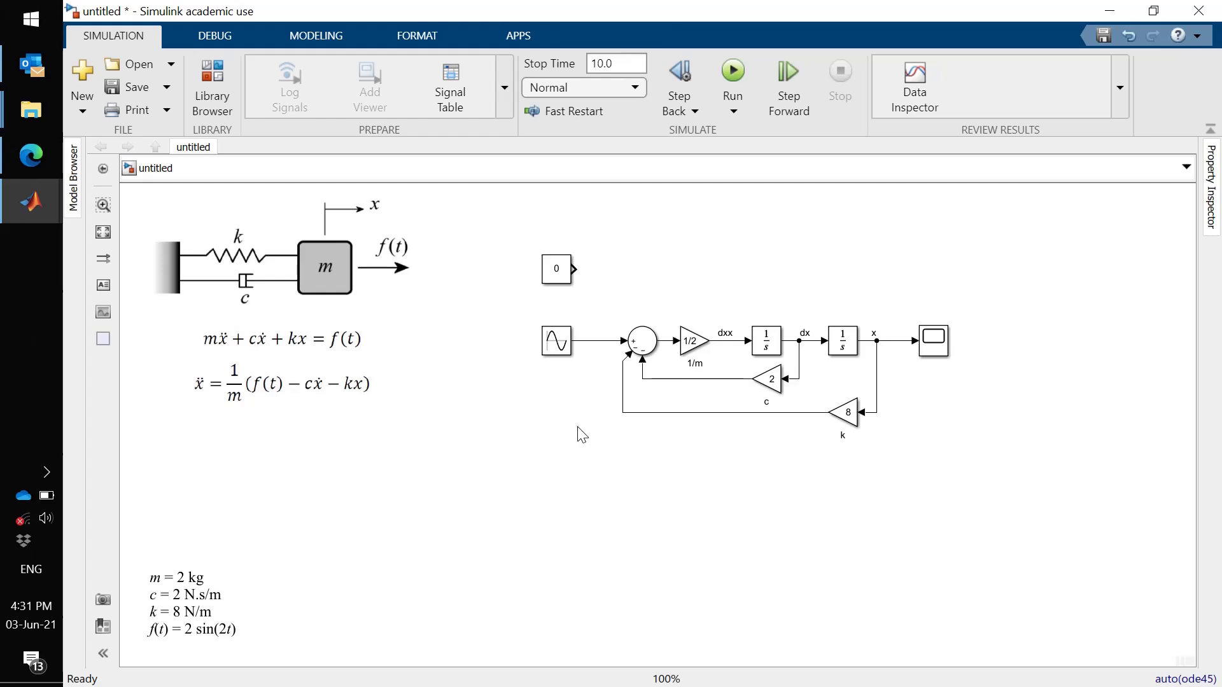
Step: Set the Sine Wave block's amplitude to 2 and its frequency to 2 rad/sec
click(556, 343)
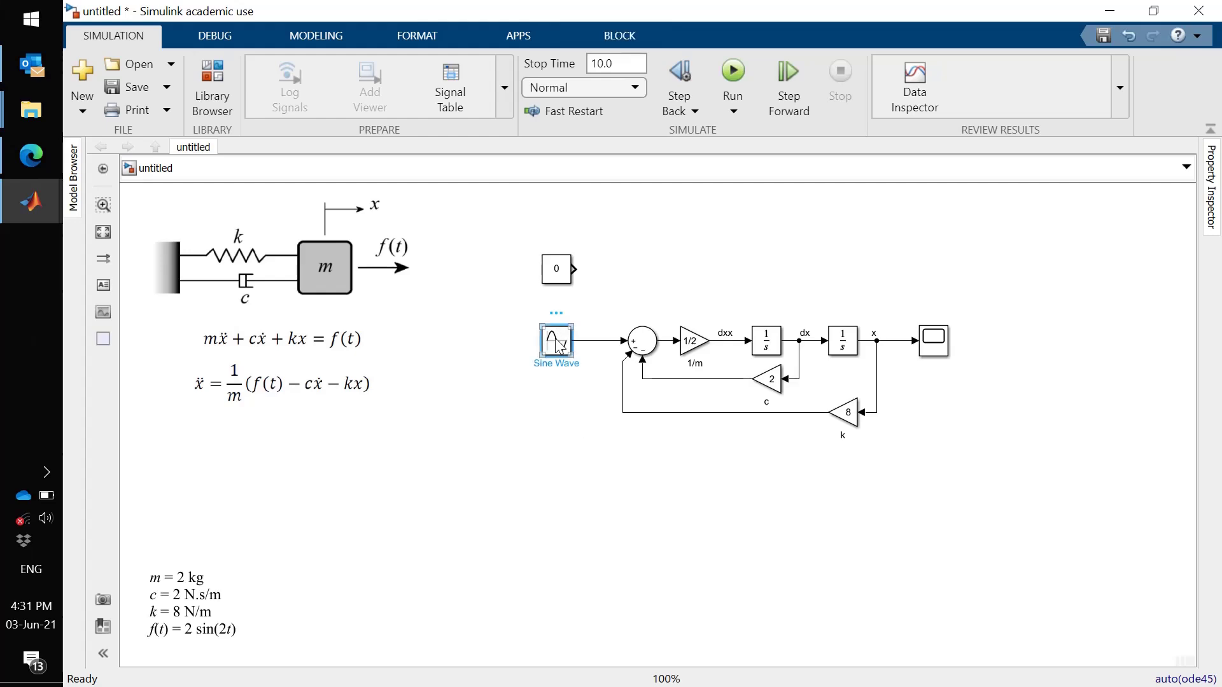
double_click(557, 342)
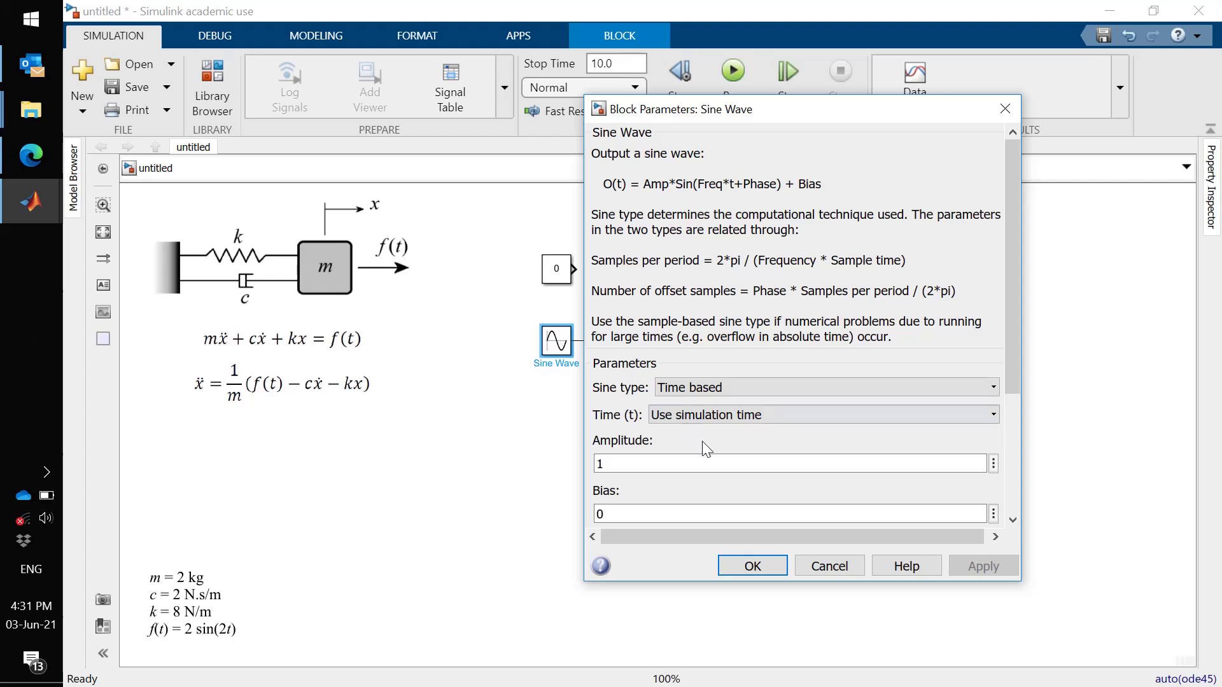
double_click(665, 460)
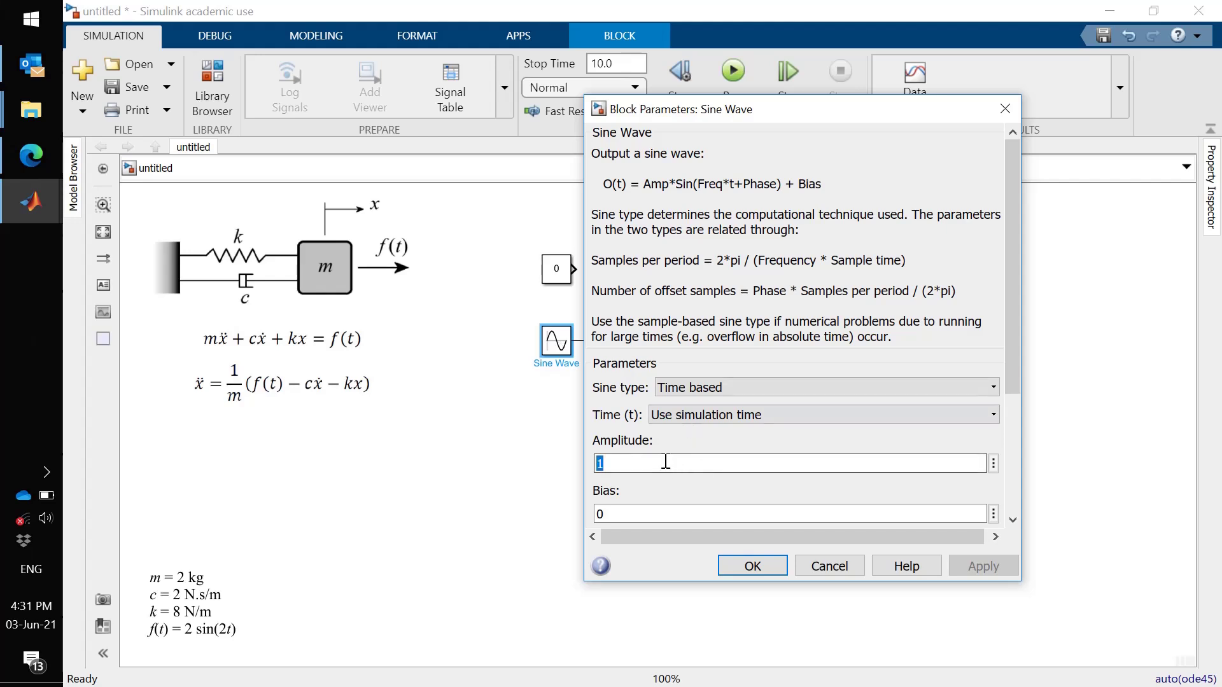
text(2)
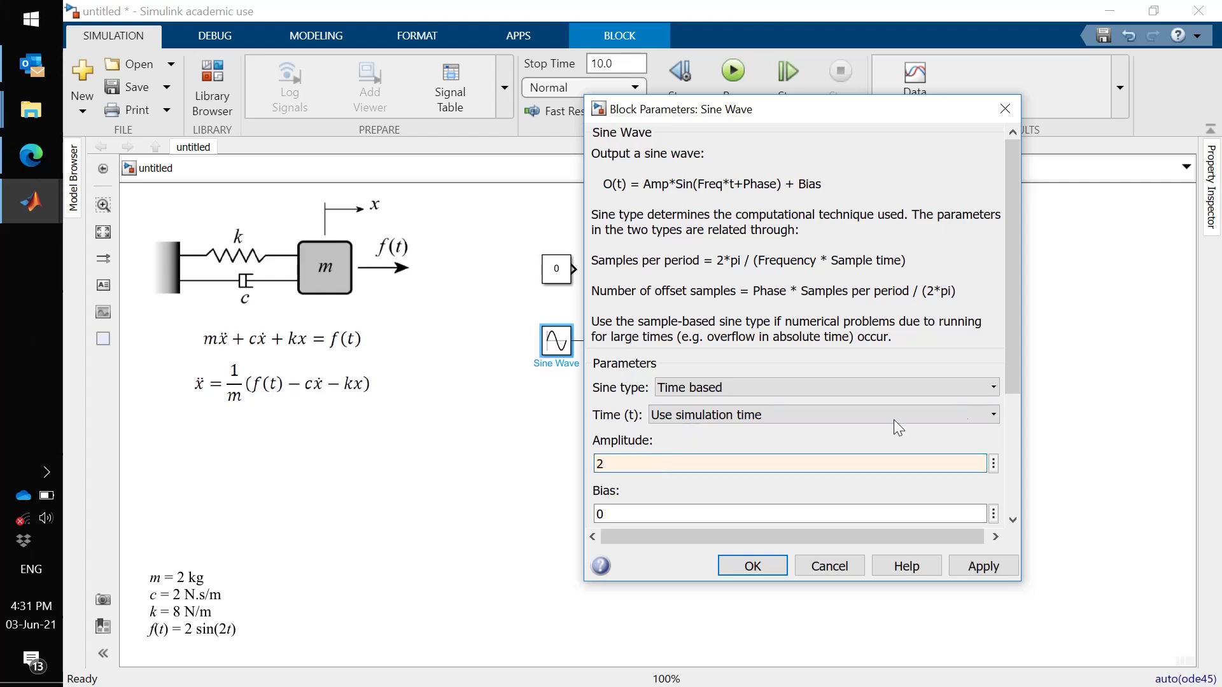
drag(1011, 369, 1020, 503)
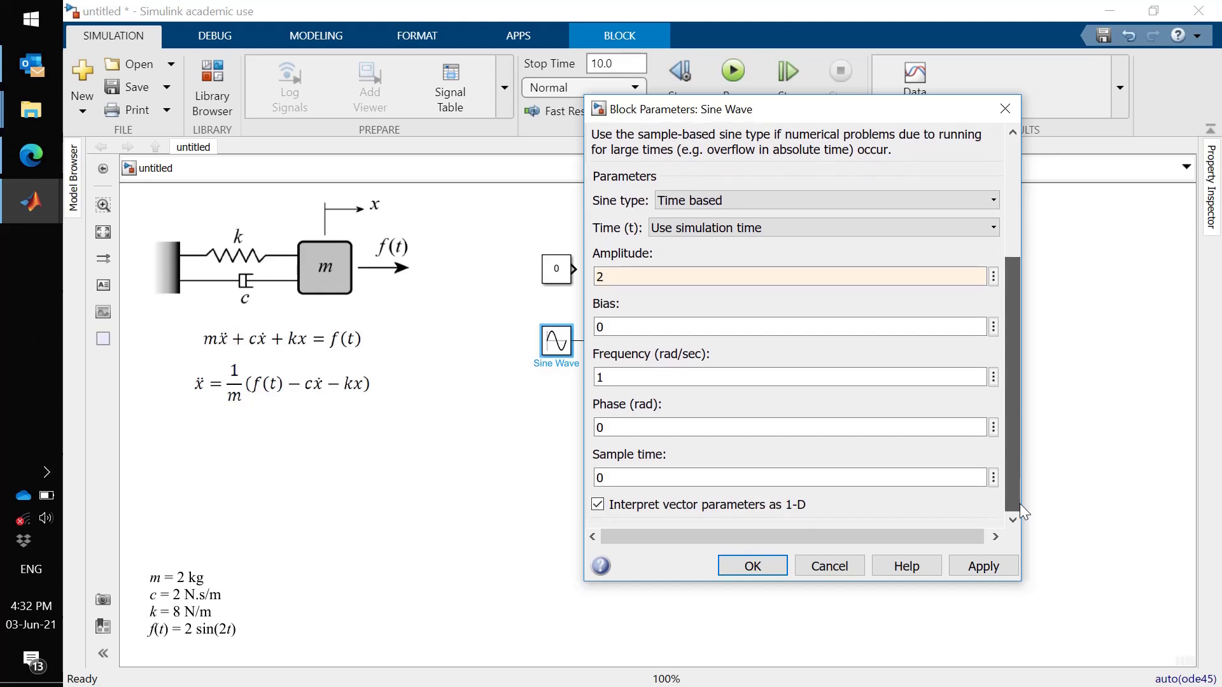
double_click(624, 380)
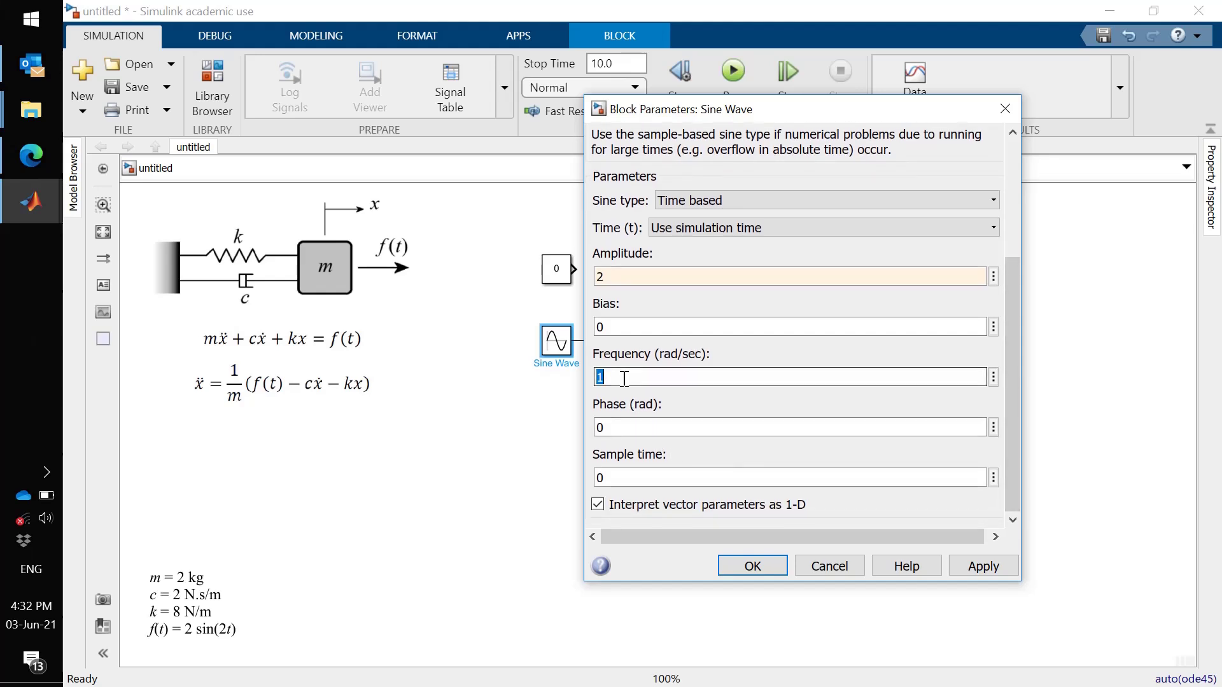
text(2)
click(752, 566)
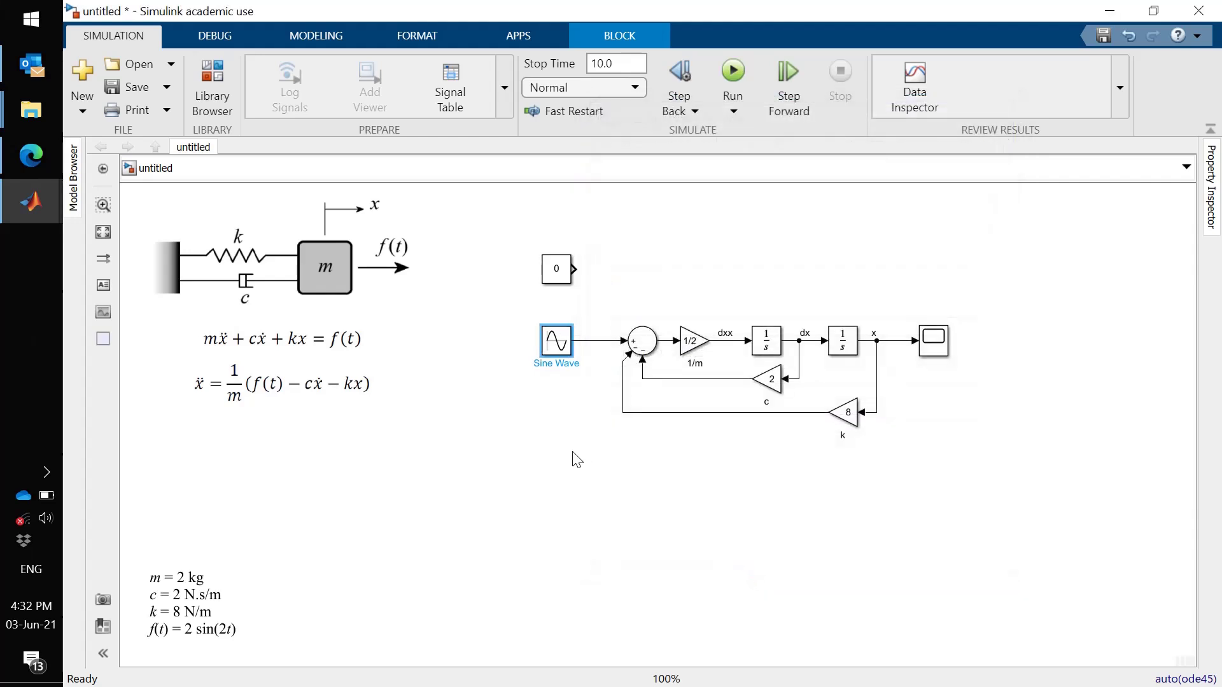
Step: Run the simulation from the Scope to view the x response to the sinusoidal input
click(932, 350)
double_click(932, 350)
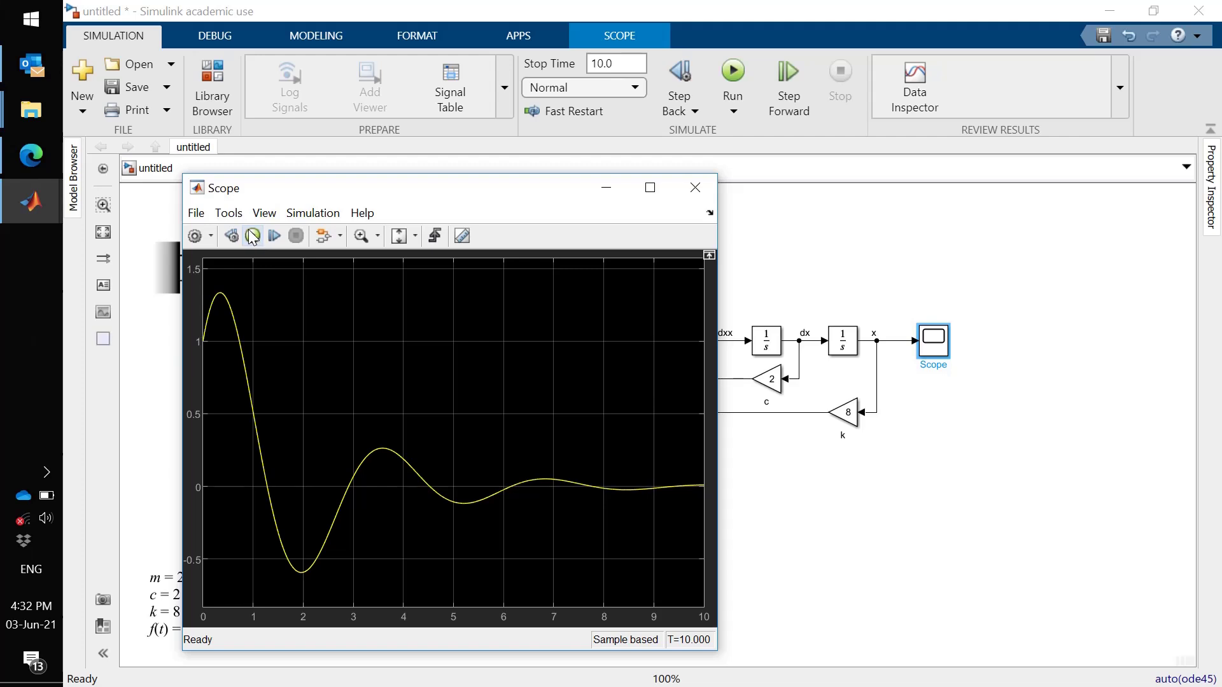
click(253, 236)
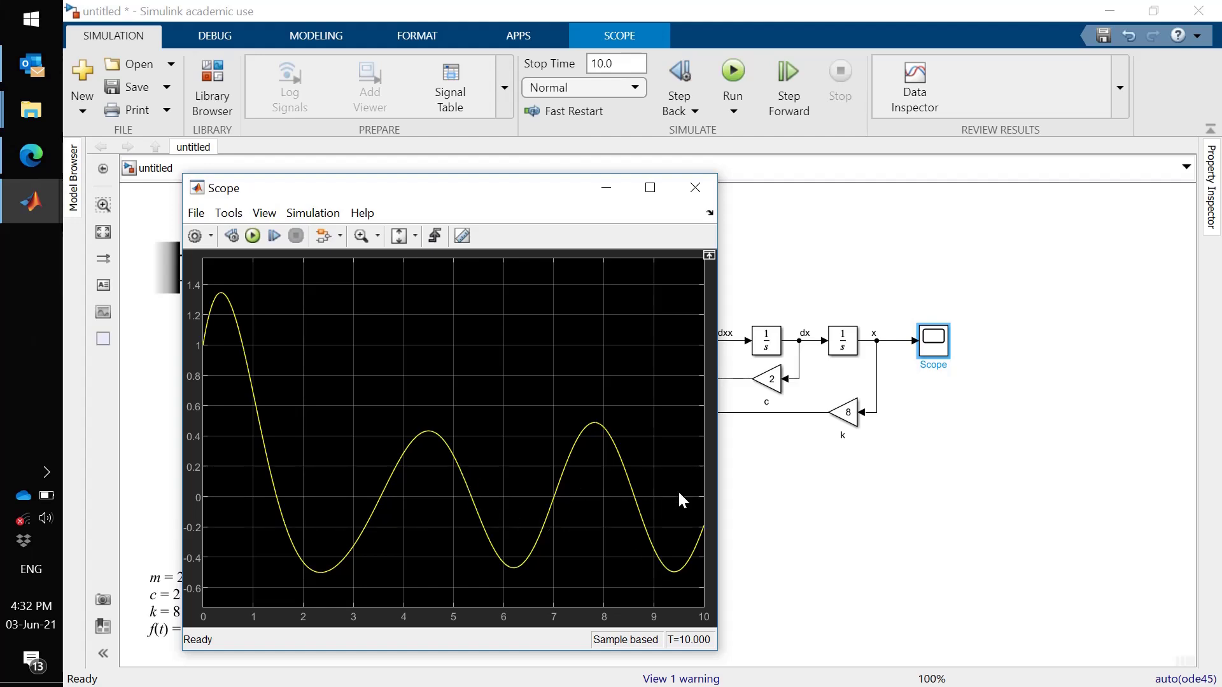
Step: Set the simulation stop time to 30, rerun it from the Scope to view the longer response, and return to the model
click(616, 66)
double_click(616, 65)
text(30)
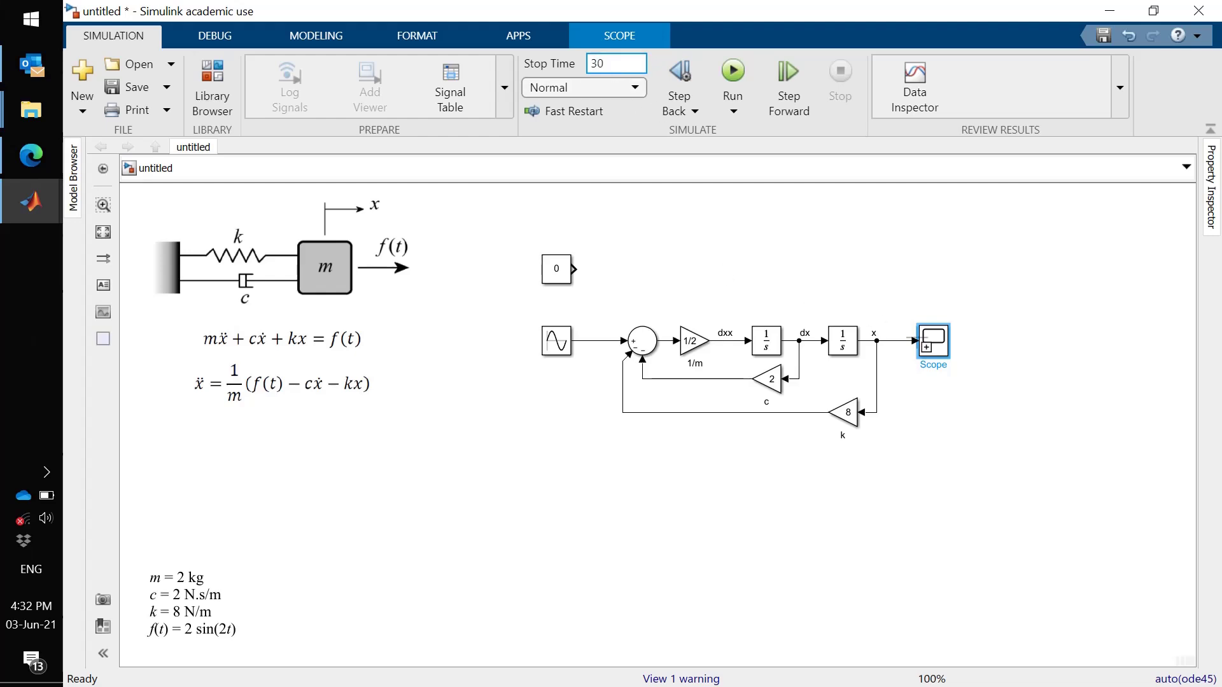
double_click(933, 341)
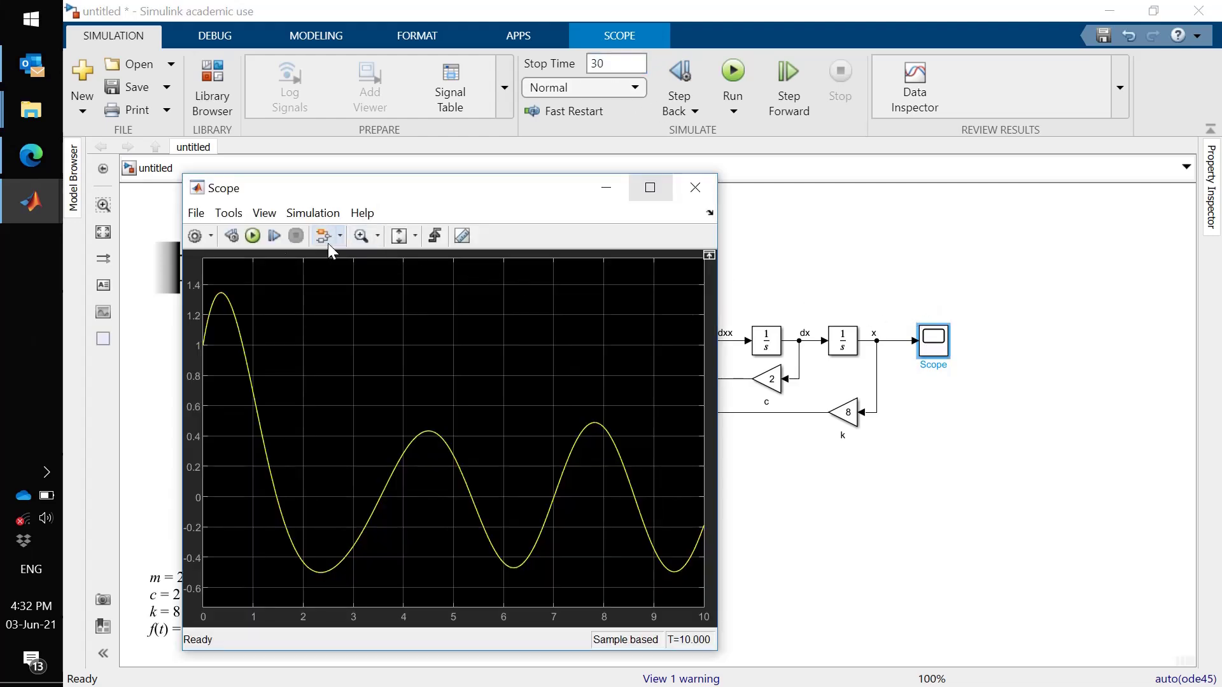
click(252, 236)
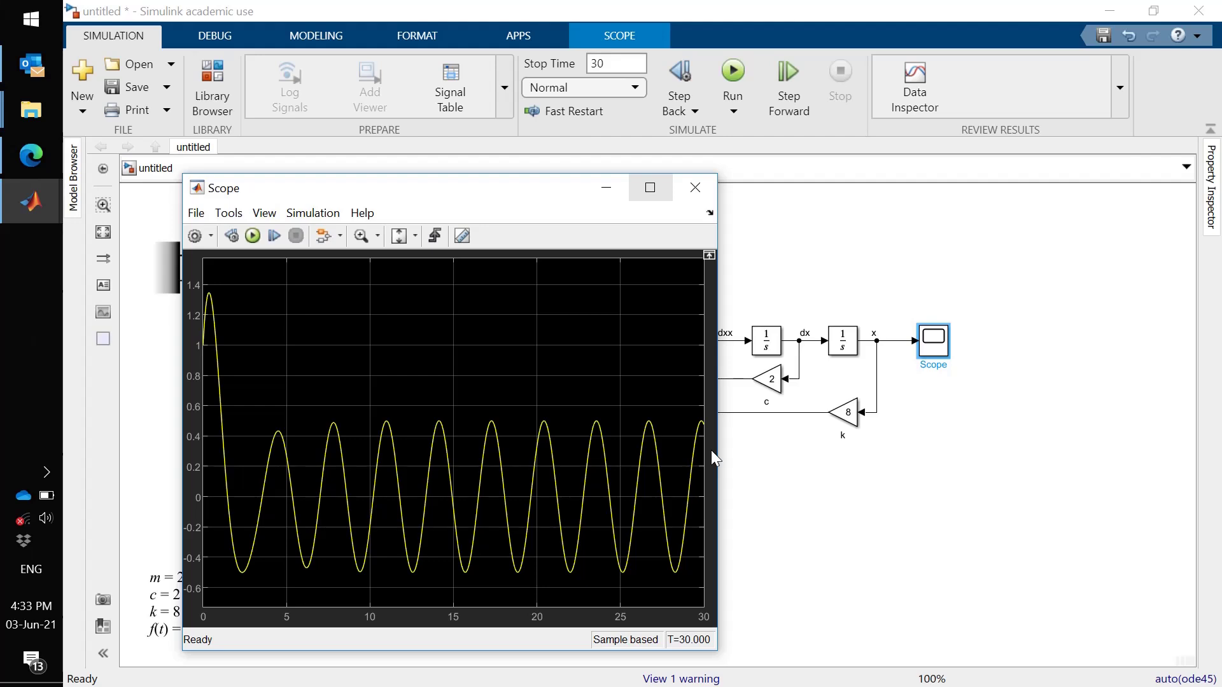
click(792, 500)
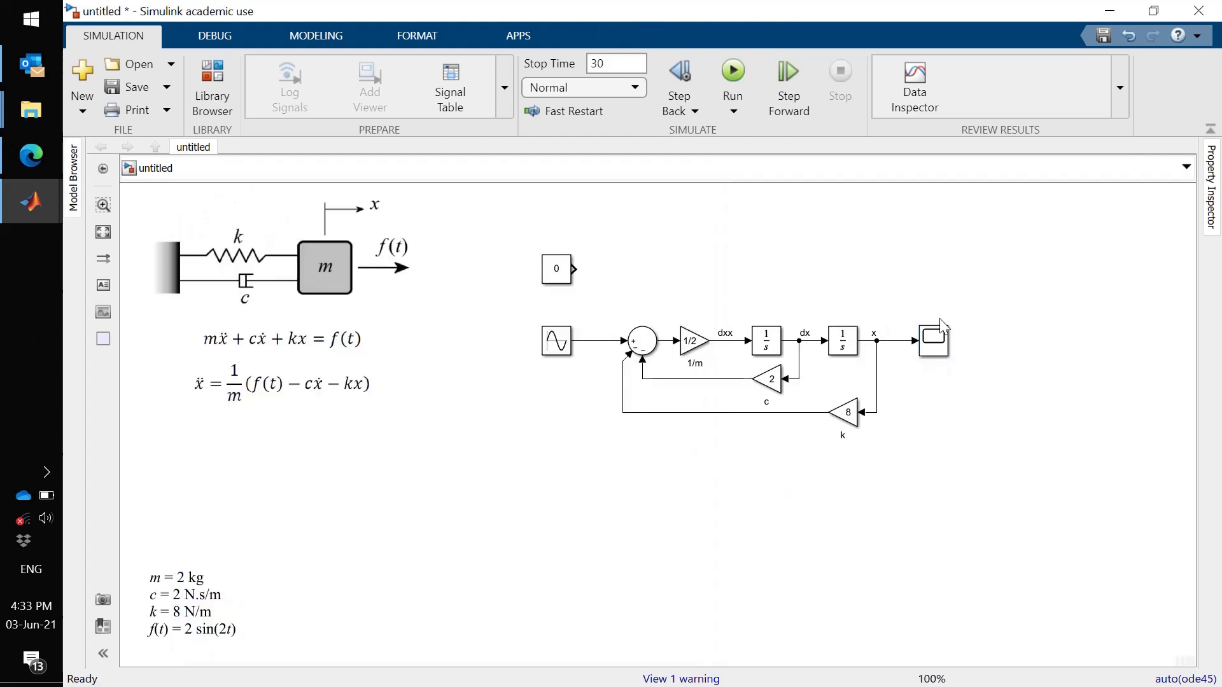
Step: Branch the Sine Wave signal to a second Scope input and nudge the Scope up to straighten the x line
click(943, 346)
drag(596, 341, 922, 330)
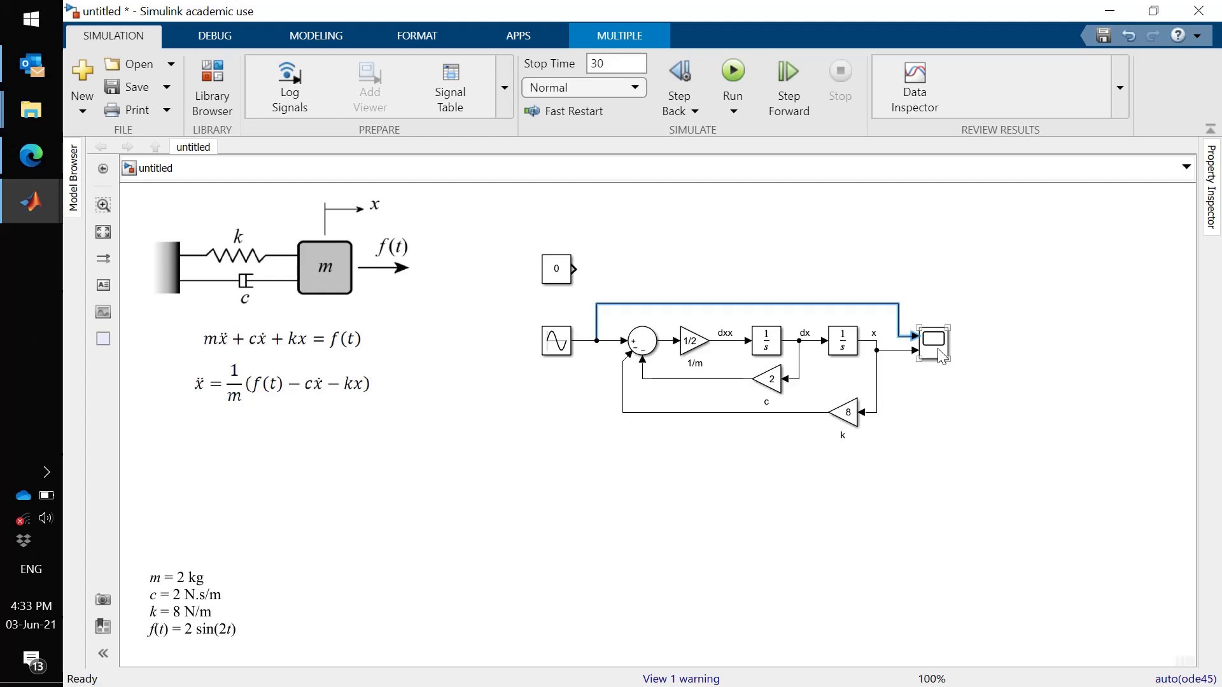
click(940, 352)
key(Up)
key(Up)
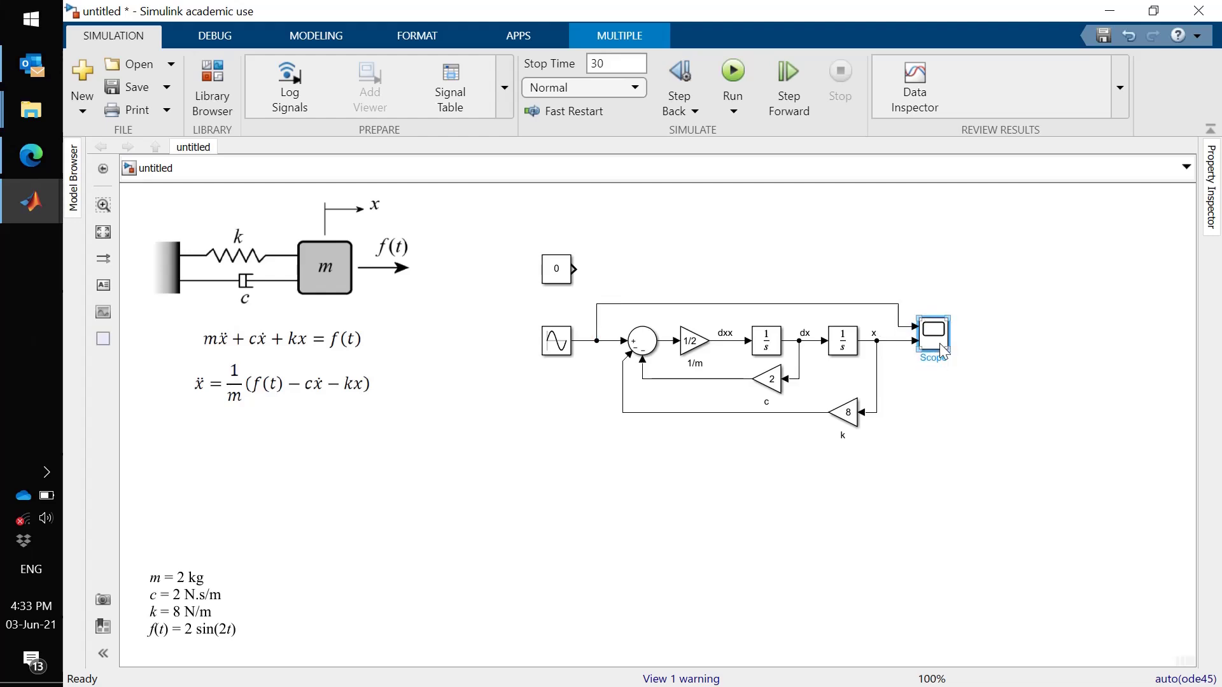
Step: Run the simulation from the Scope to compare the sinusoidal input force with the x response
click(940, 345)
double_click(940, 345)
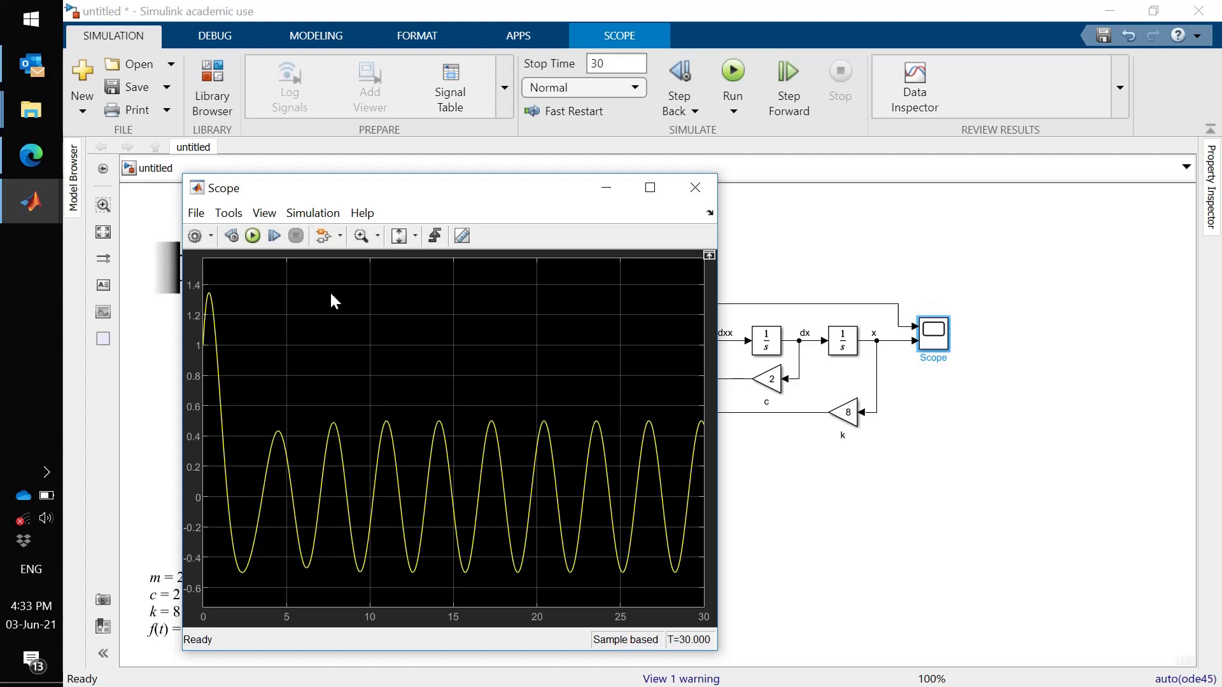
click(252, 236)
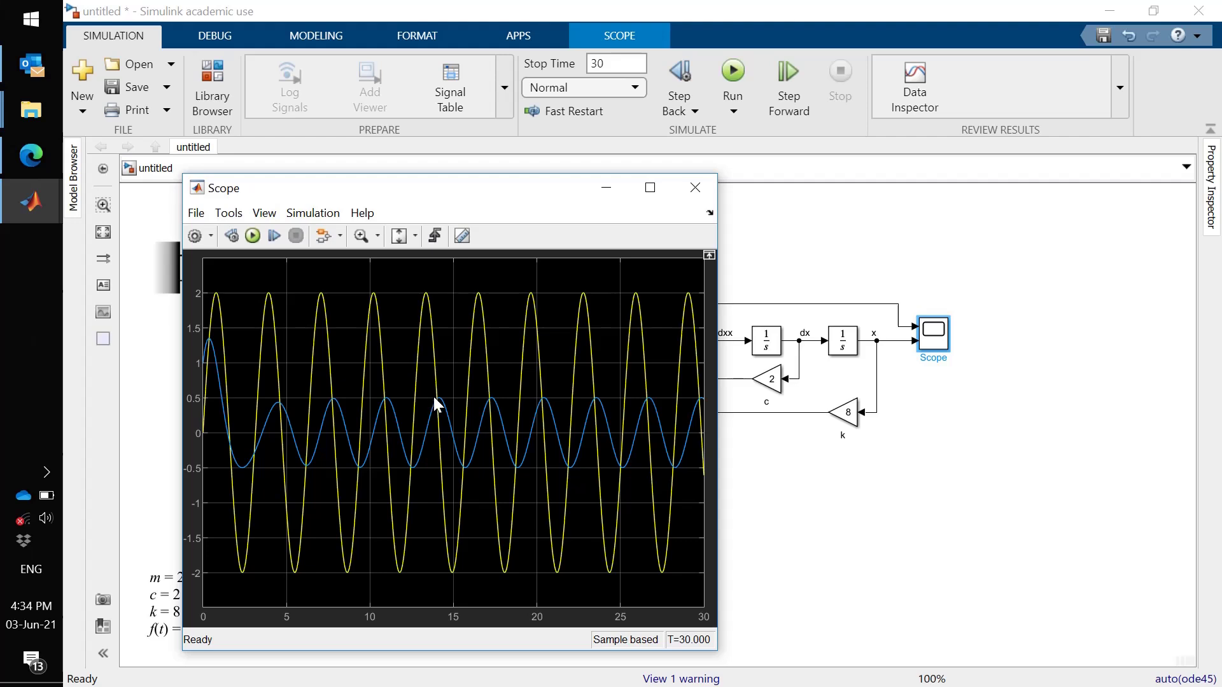
Step: Zoom the Scope along the time axis to about 16.3 to 19.6 s to compare the force and x response
click(360, 236)
click(378, 235)
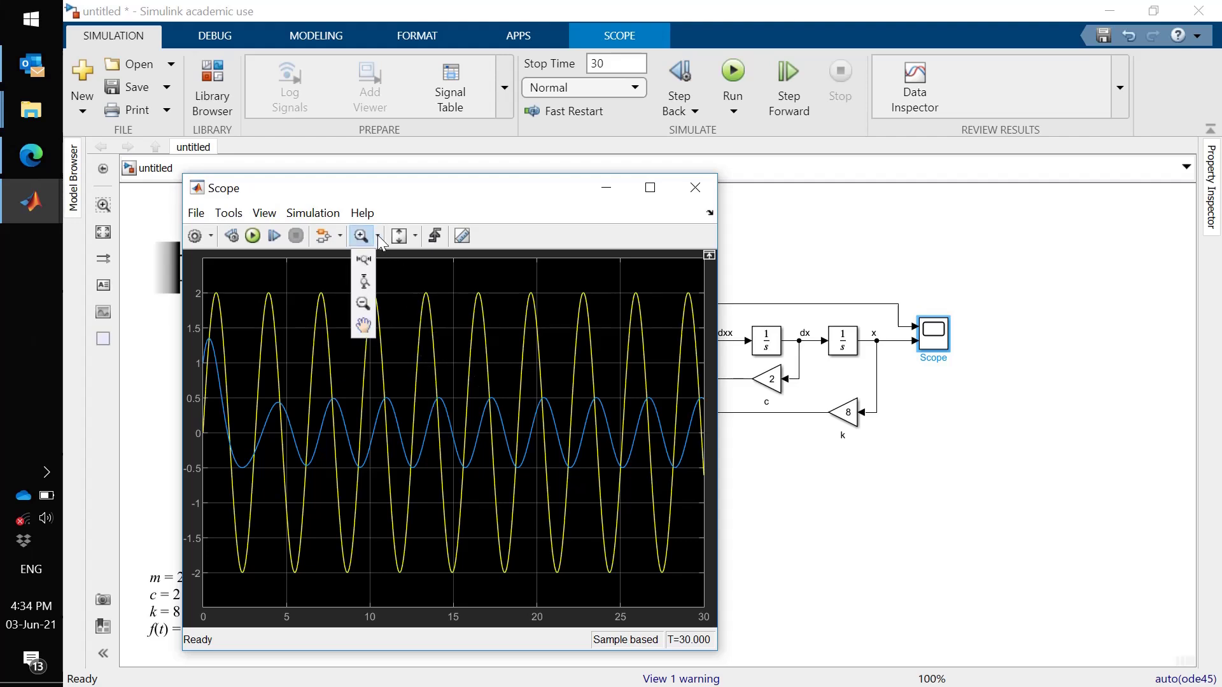
click(364, 258)
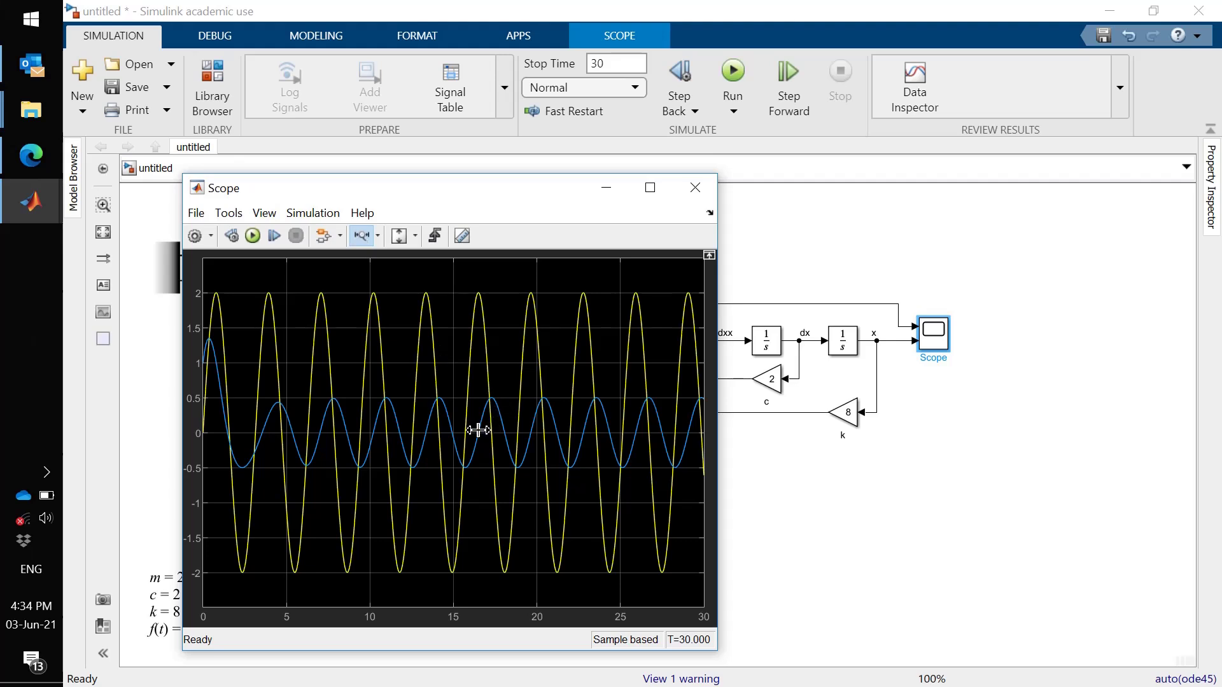
drag(475, 429, 531, 434)
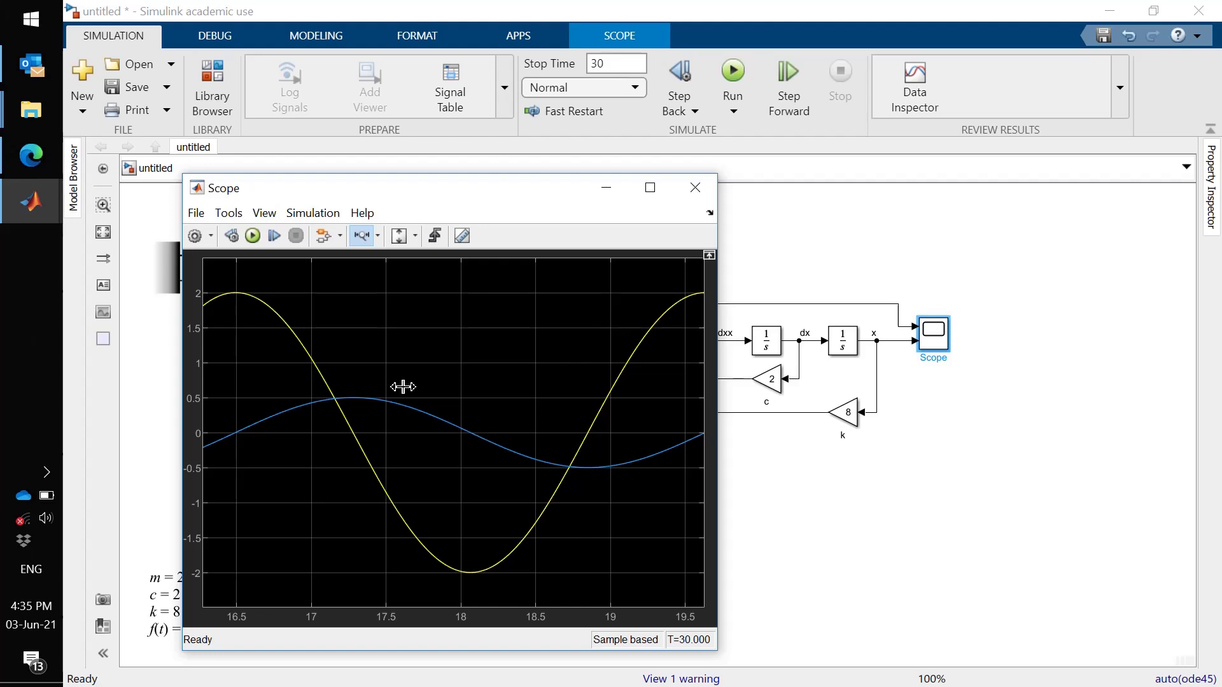
Step: Restore the Scope's full 0 to 30 s view, shift its window up slightly and return to the model
click(415, 235)
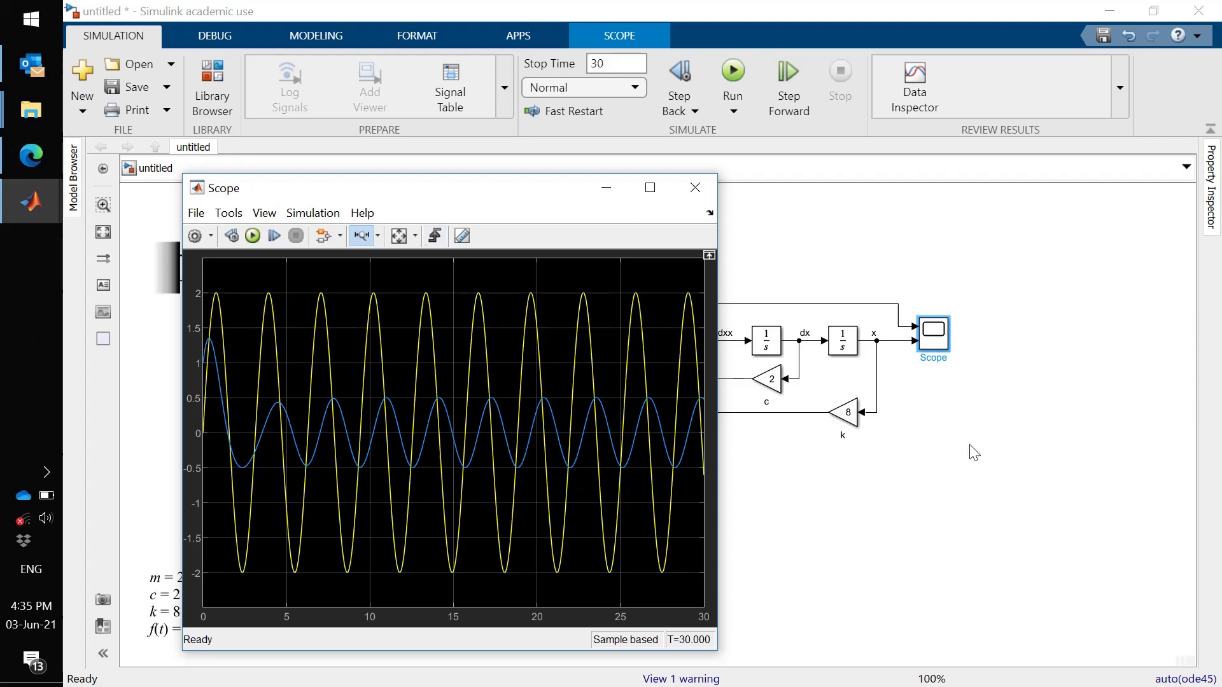
mouse_move(494, 199)
mouse_down()
mouse_move(551, 130)
mouse_move(794, 146)
mouse_move(779, 134)
mouse_move(606, 194)
mouse_move(494, 177)
mouse_up()
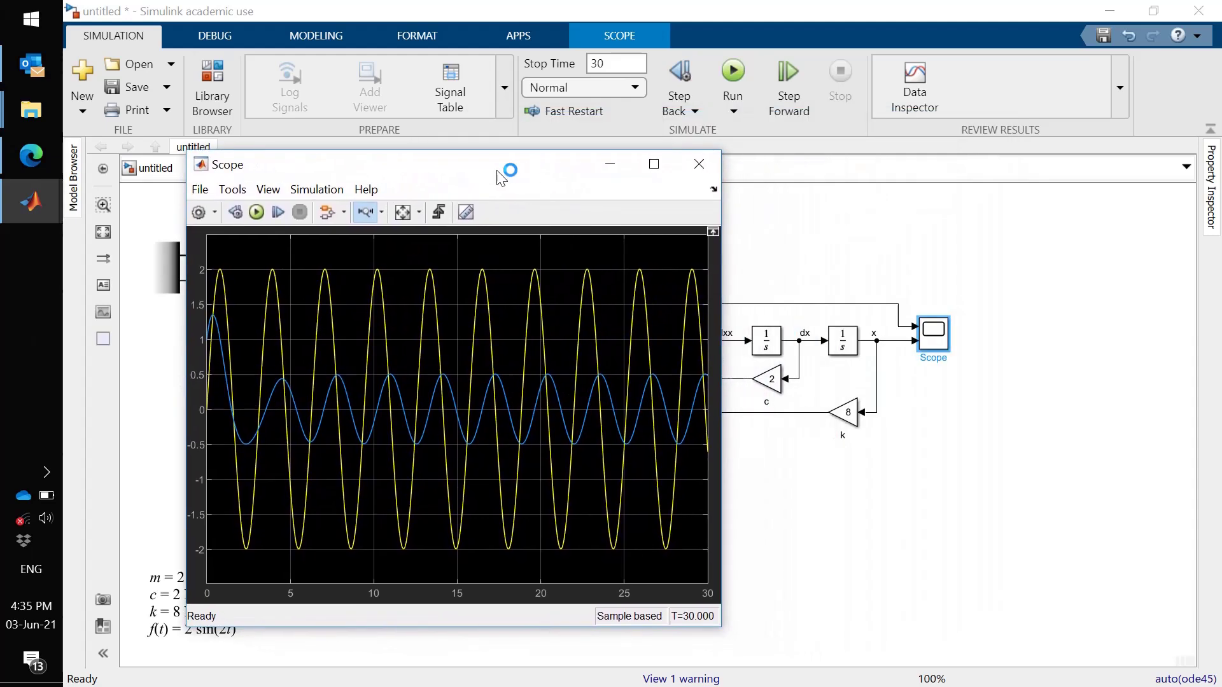
click(1003, 509)
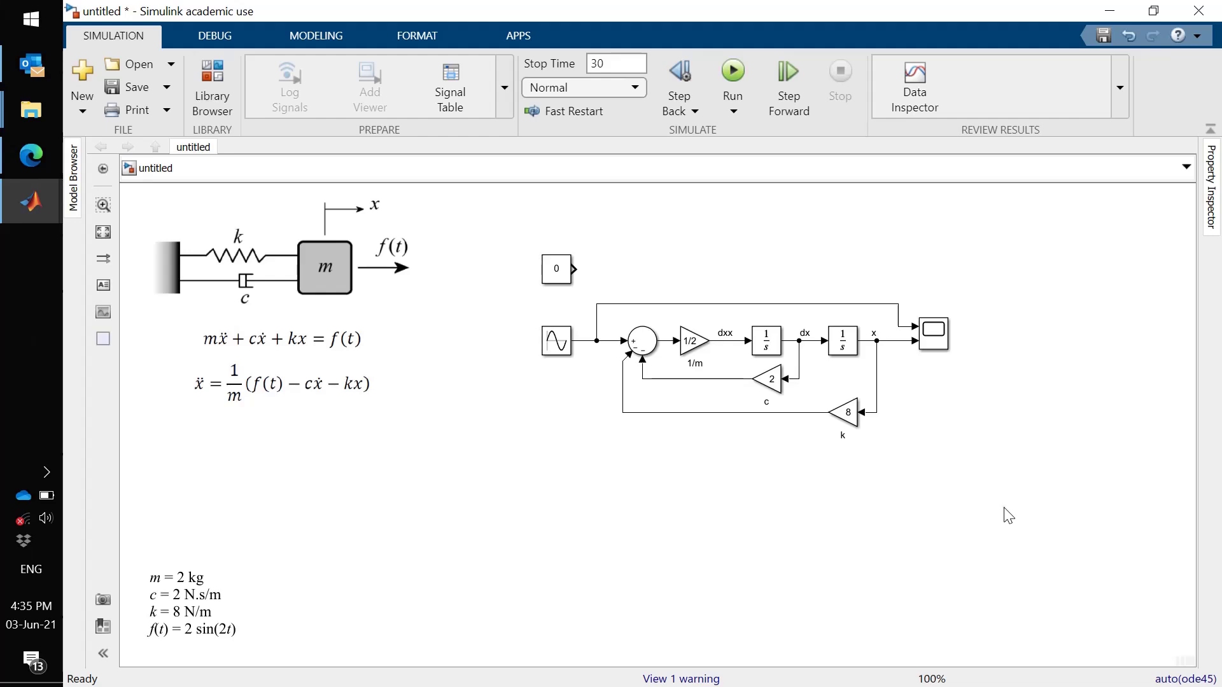
Step: Set the initial condition source of the second integrator, which outputs x, to external
click(852, 345)
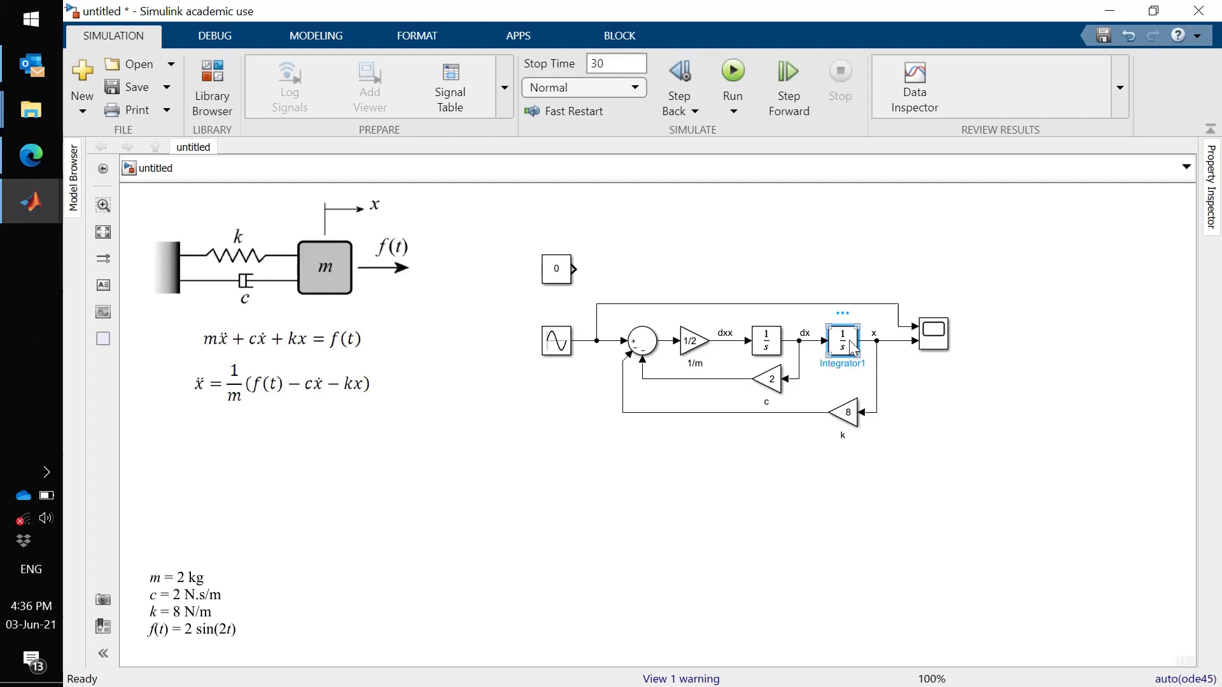
double_click(853, 346)
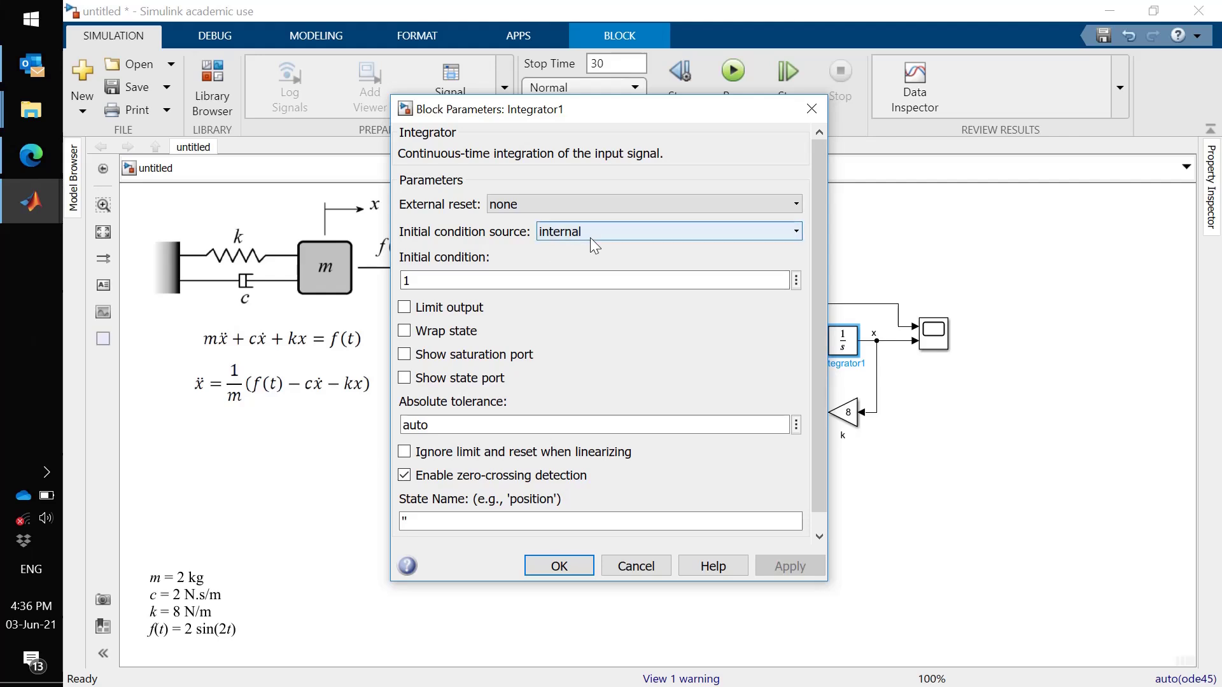
click(639, 230)
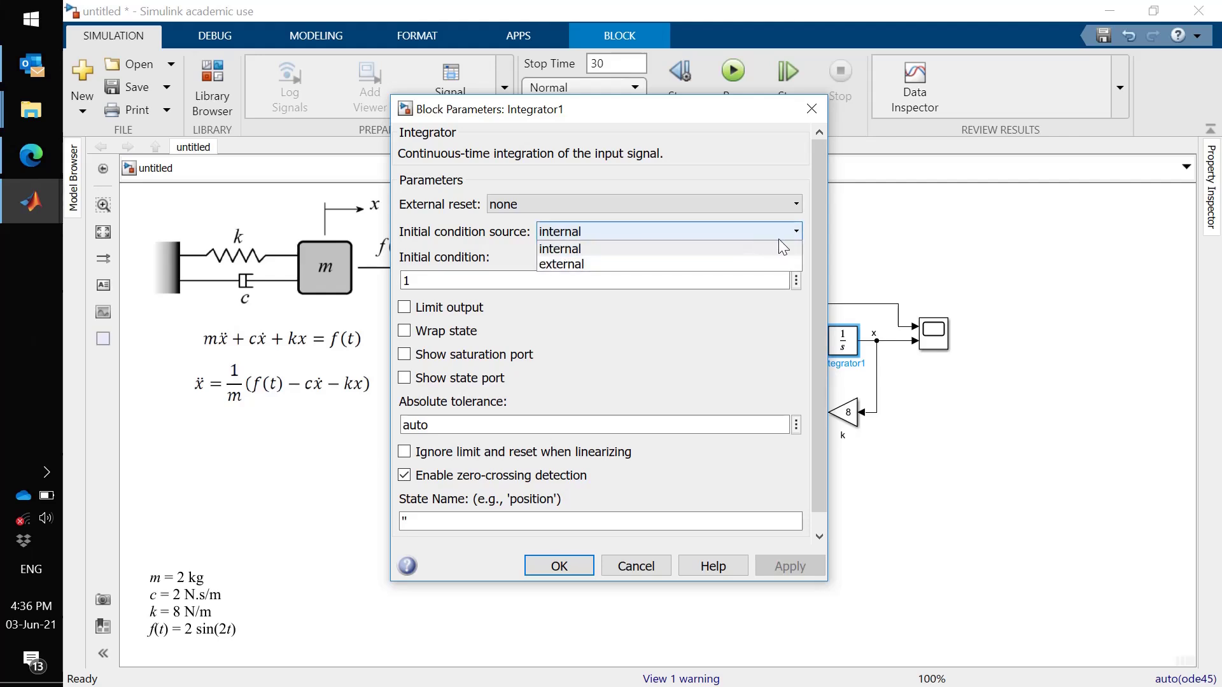
click(723, 267)
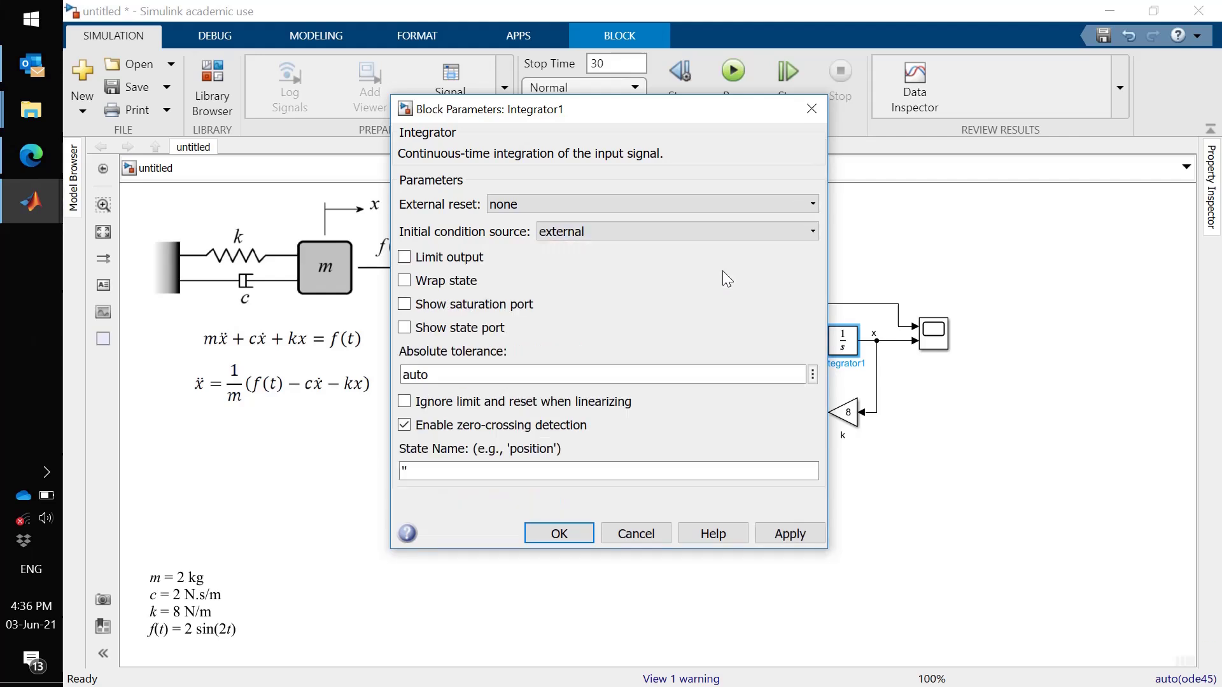
click(575, 536)
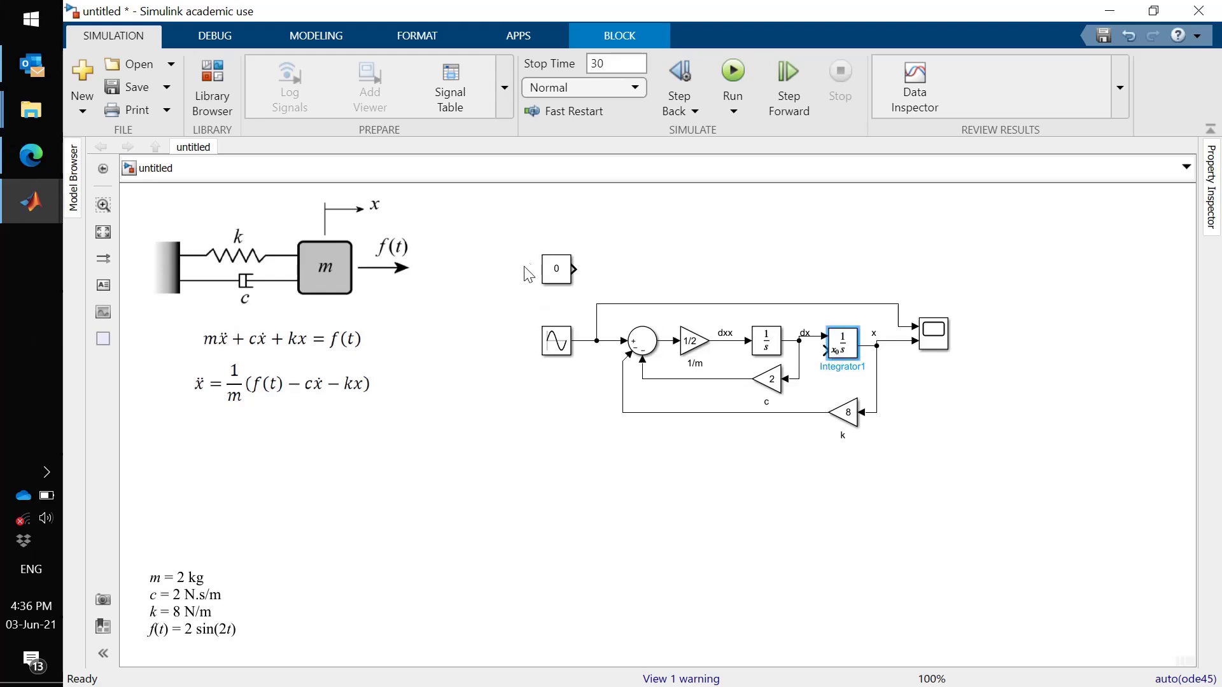
Step: Feed the second integrator's initial condition from a copied Constant block set to 1, and nudge the integrator down to straighten the dx line
click(556, 276)
mouse_move(556, 276)
mouse_down()
mouse_move(556, 418)
mouse_move(675, 433)
mouse_move(821, 352)
mouse_up()
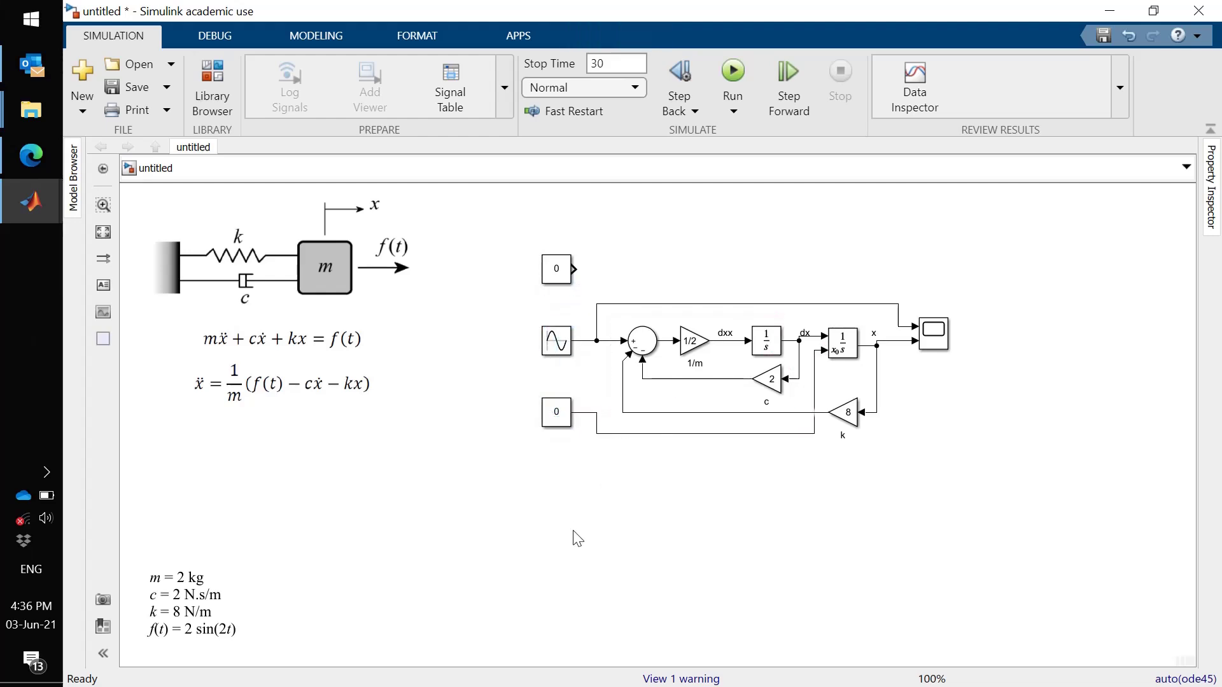
click(555, 418)
double_click(555, 418)
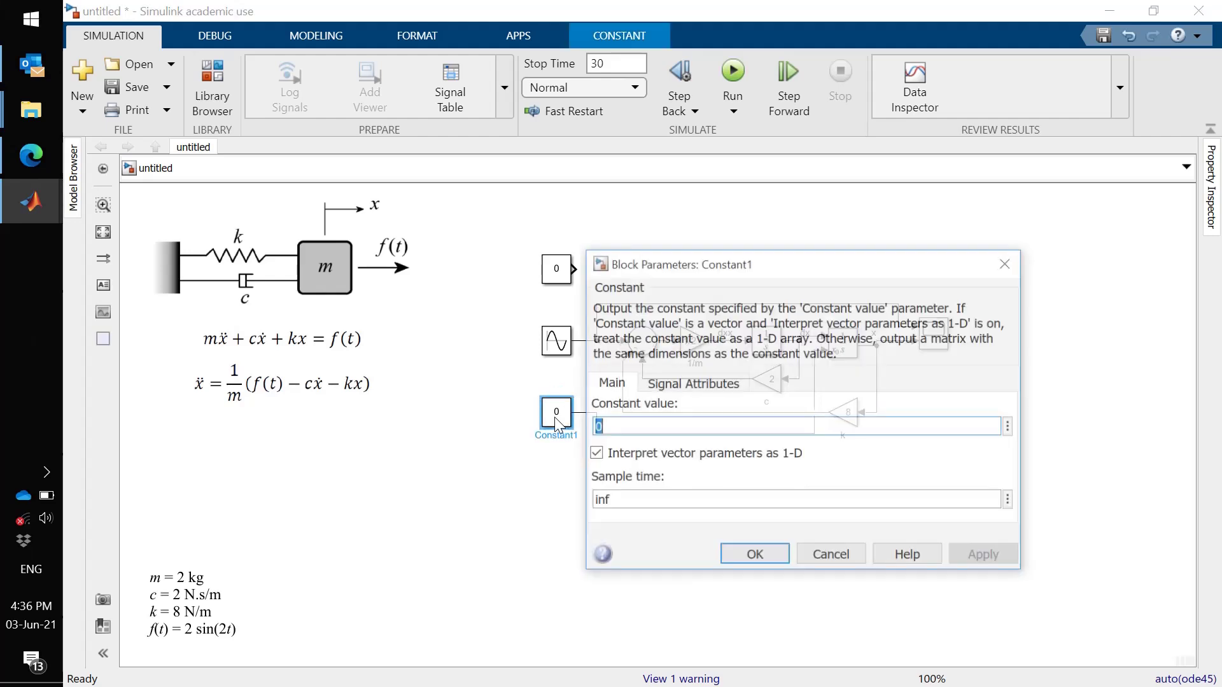
text(1)
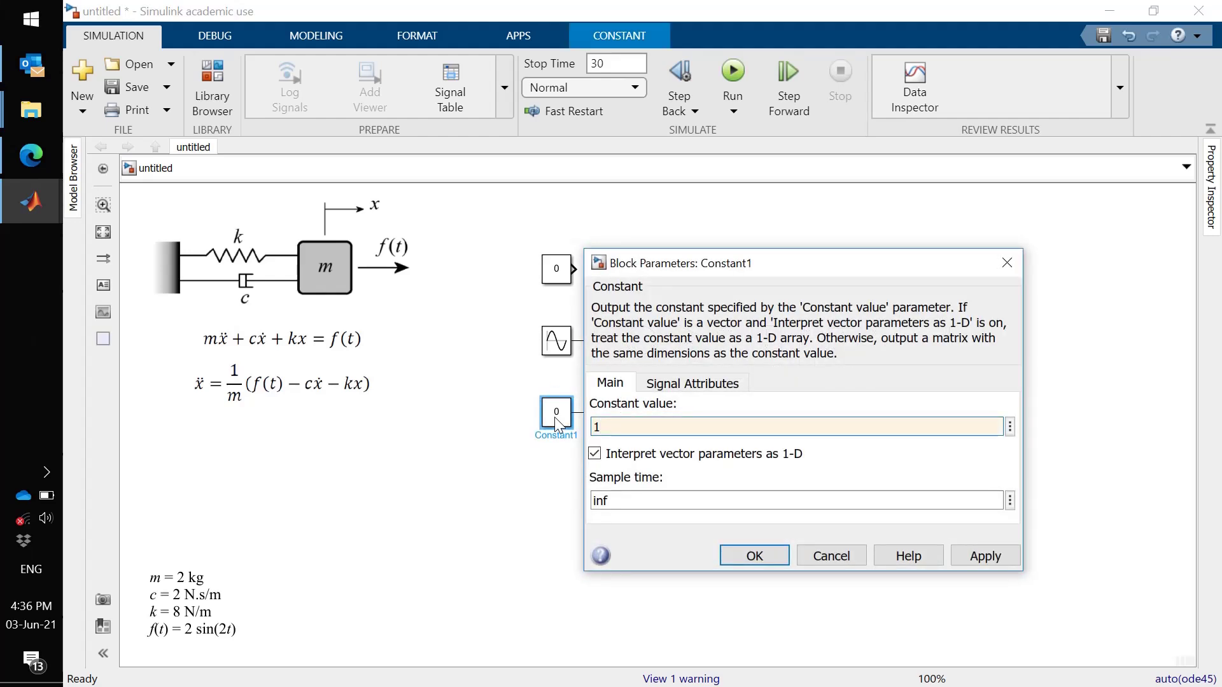
key(Return)
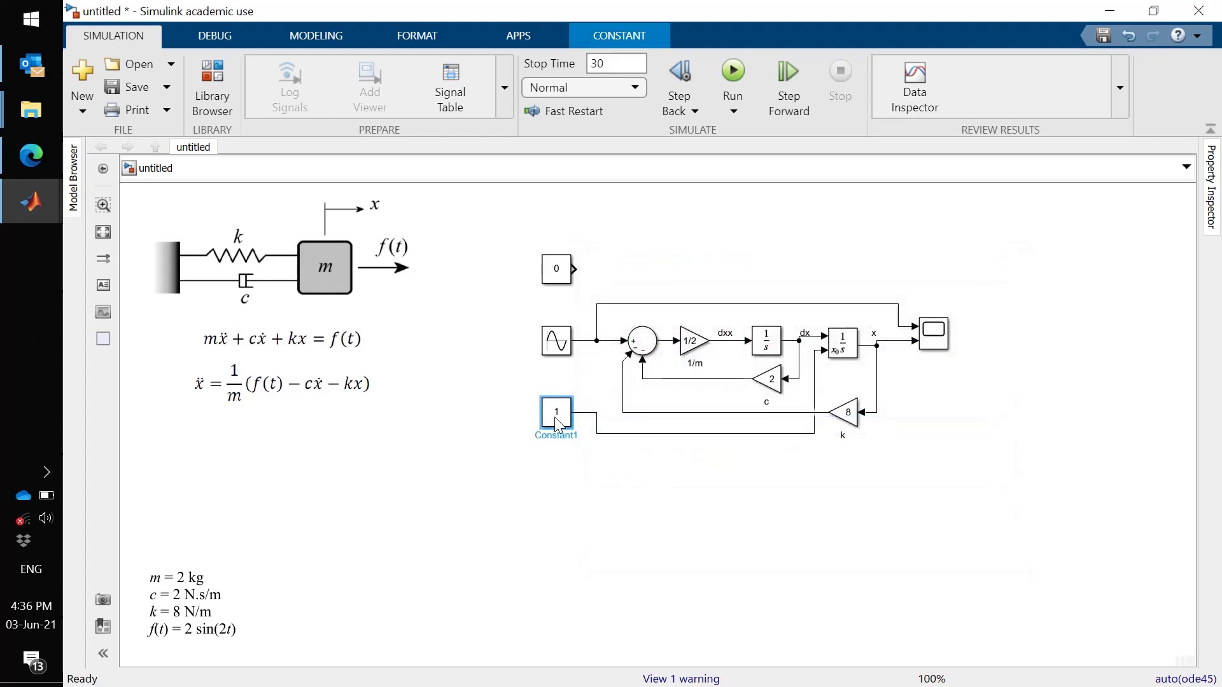
click(843, 350)
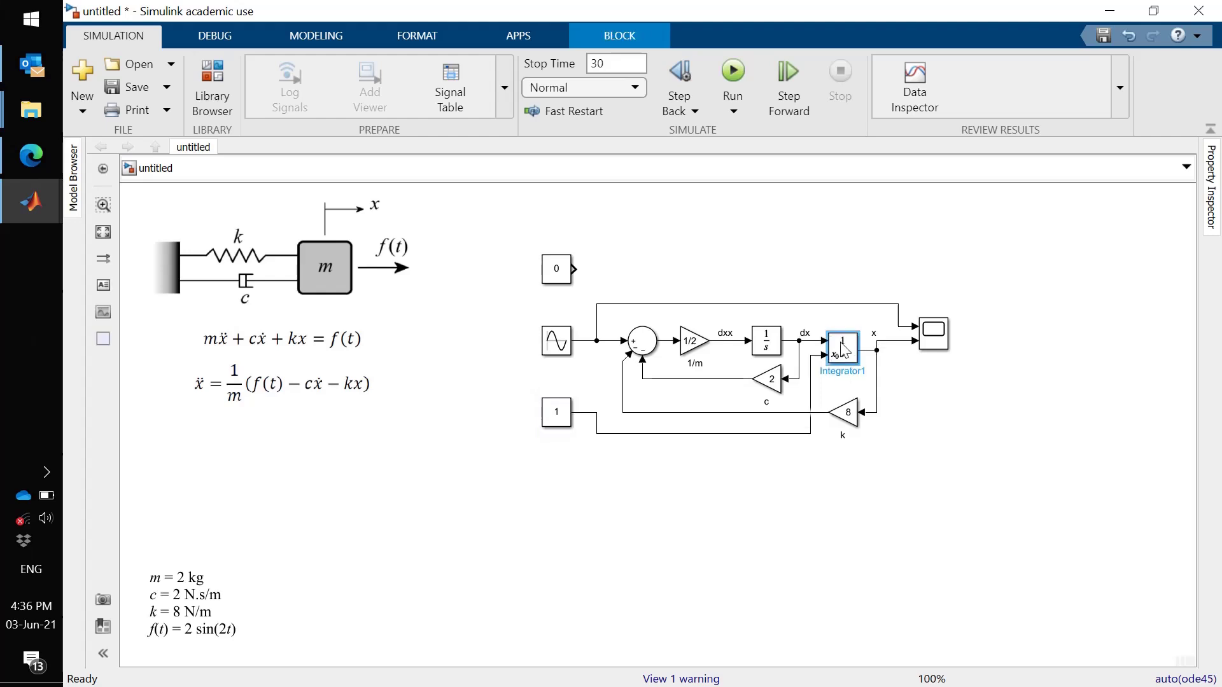
click(968, 397)
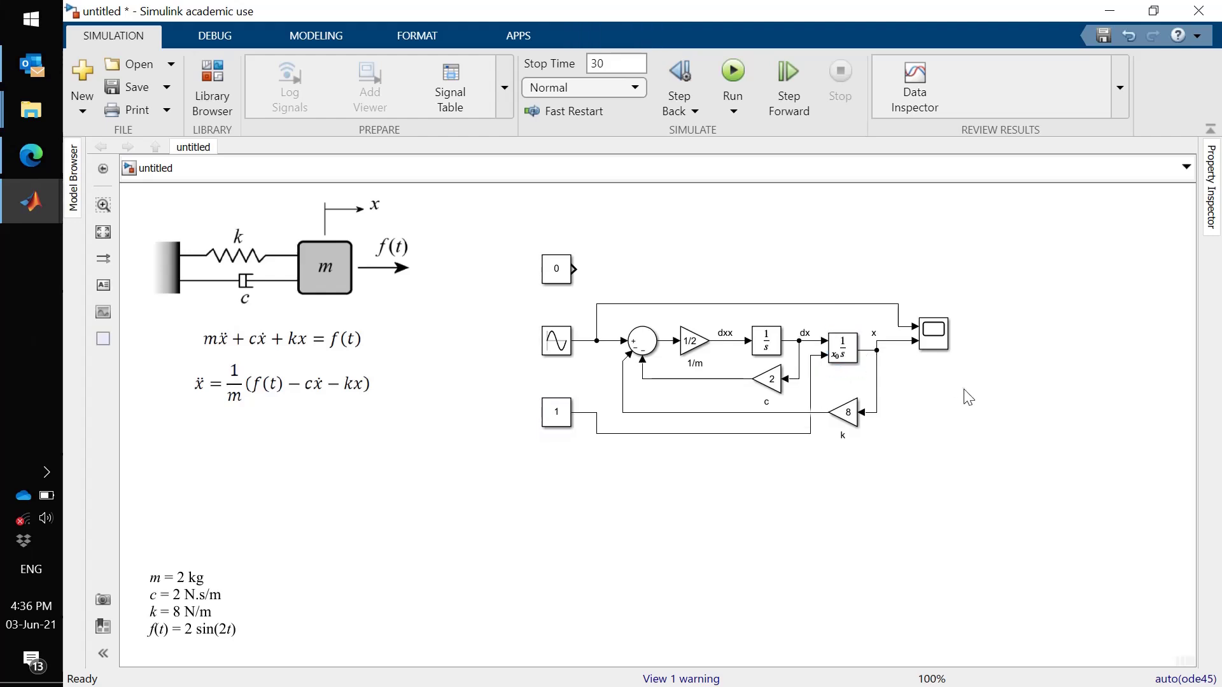
Step: Set the initial condition source of the first integrator, which outputs dx, to external
double_click(764, 339)
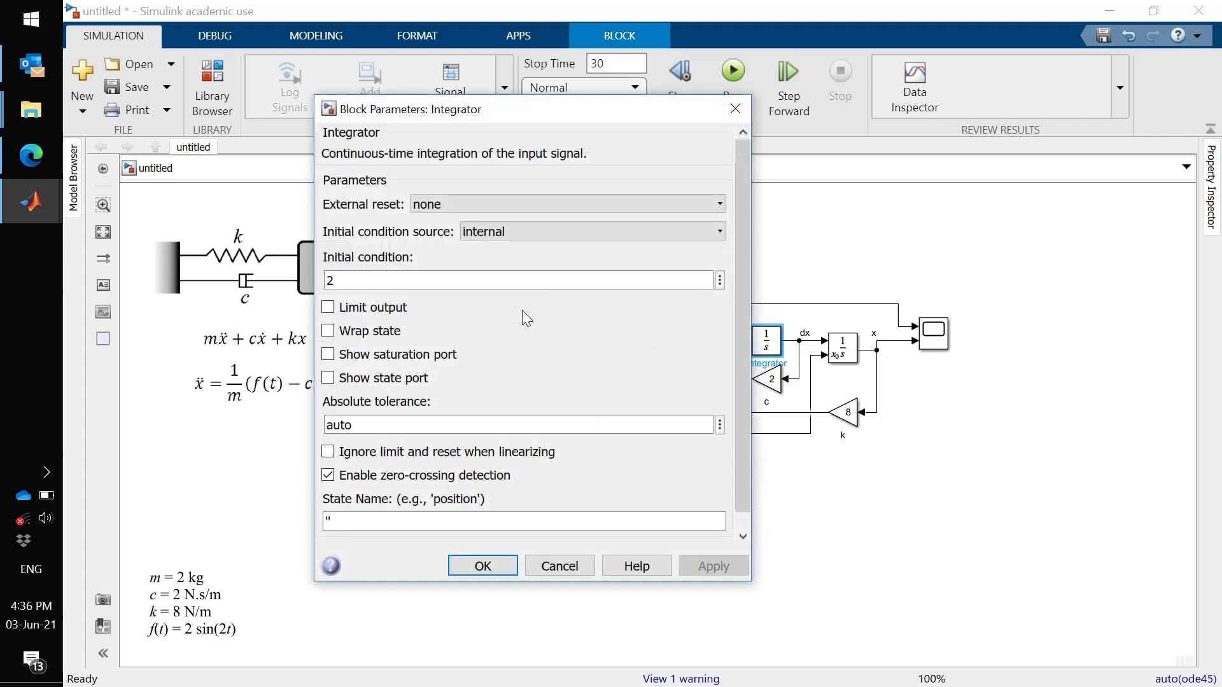
click(518, 232)
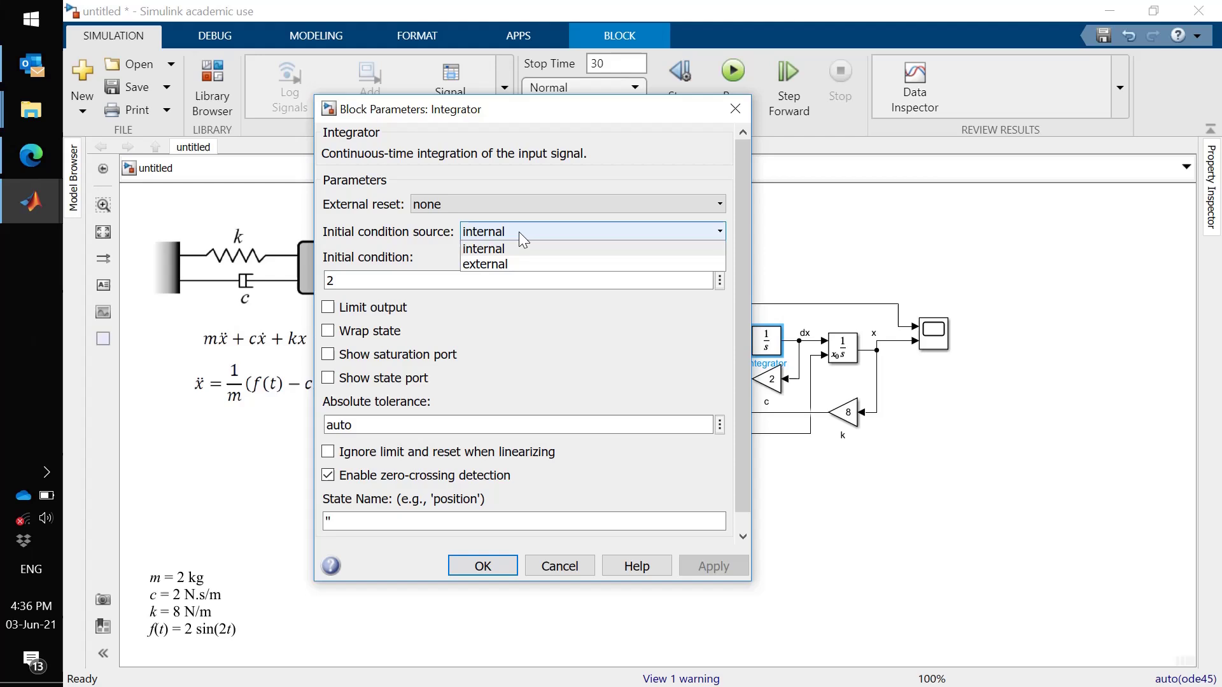
click(508, 271)
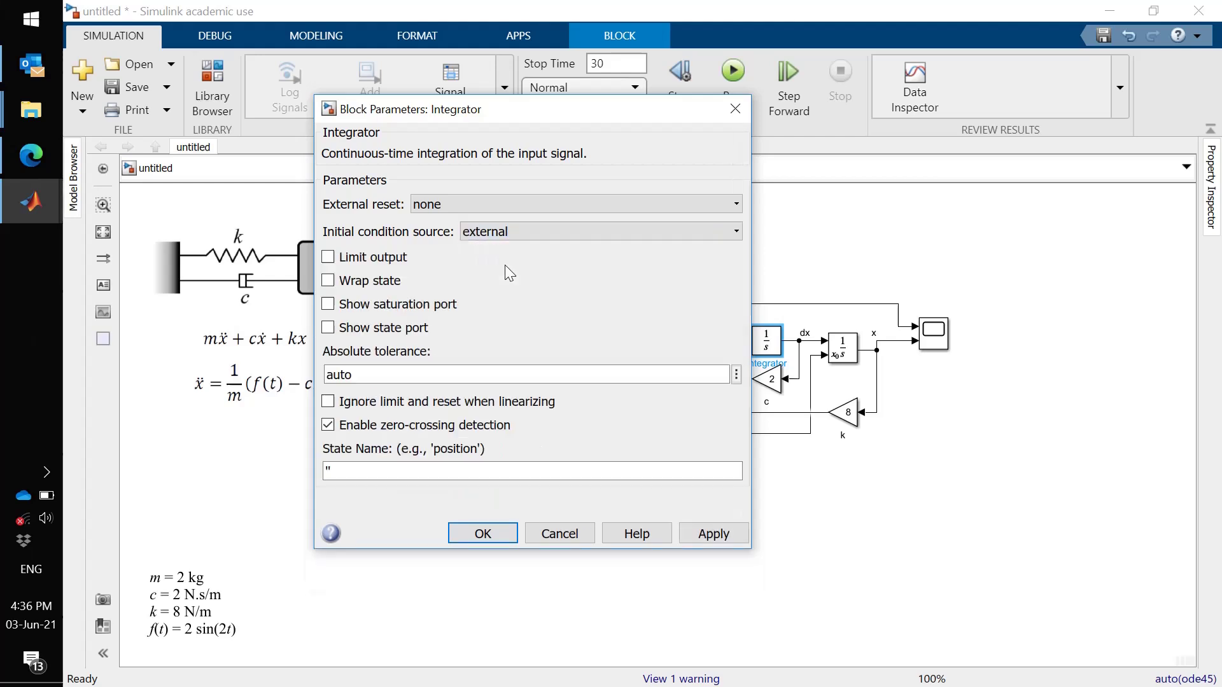
click(480, 533)
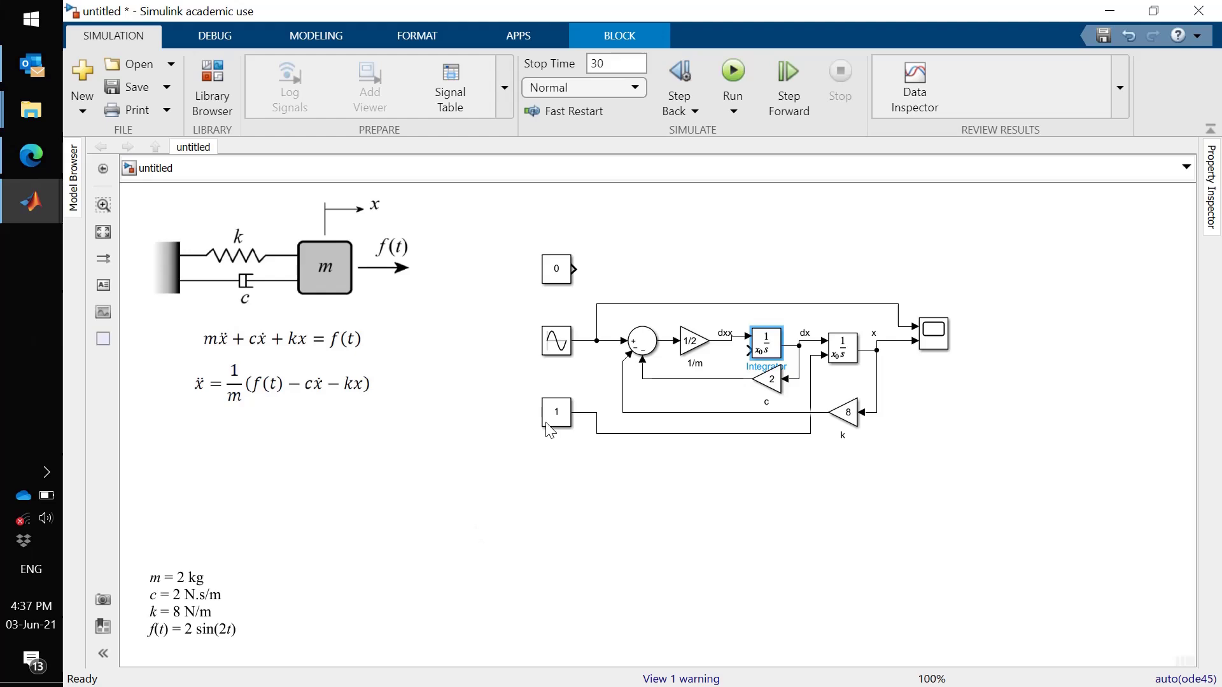
Step: Move the Constant block with value 1 down to straighten its signal line and rename it xo
drag(552, 412, 552, 430)
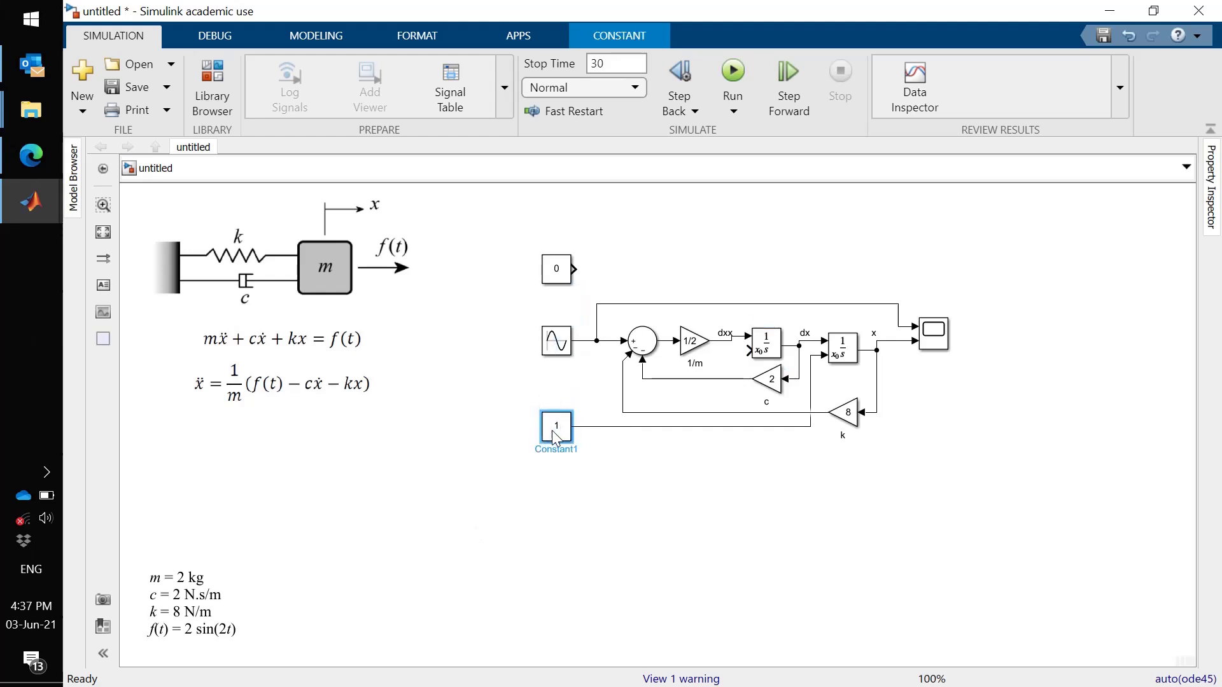
click(554, 450)
double_click(554, 449)
text(x0)
key(Return)
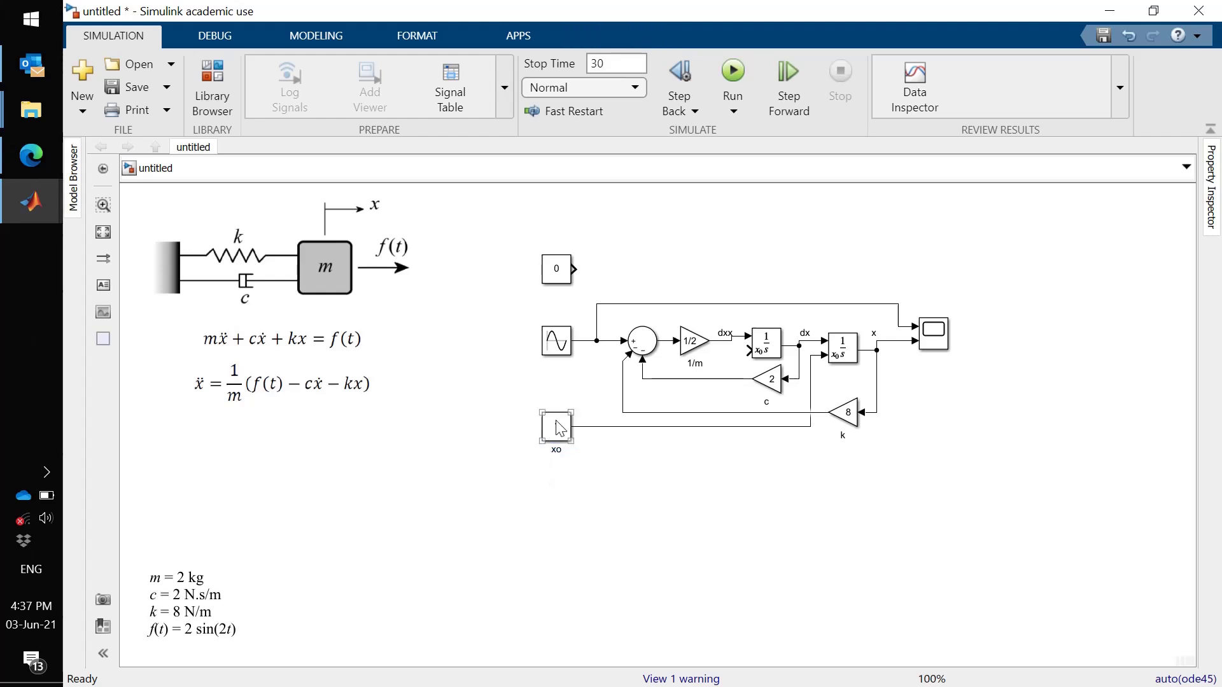
Step: Duplicate the xo Constant block directly above the original and name the copy vo
drag(557, 421, 558, 391)
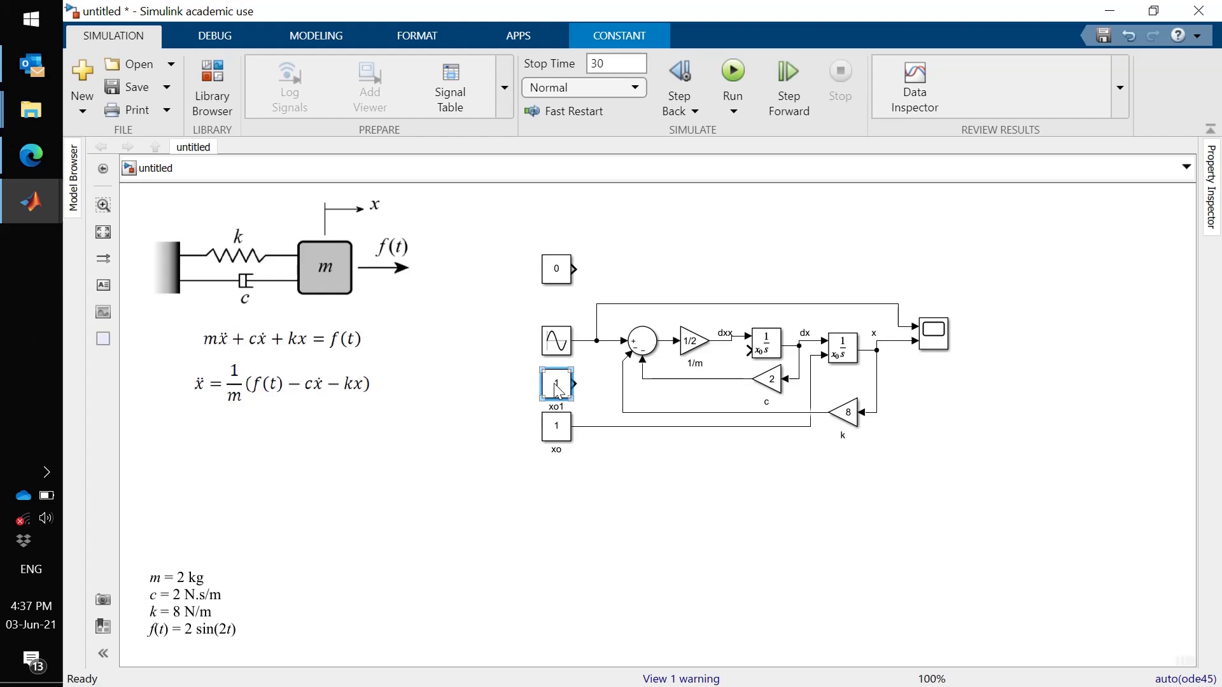
click(556, 413)
double_click(556, 413)
text(vo)
click(456, 464)
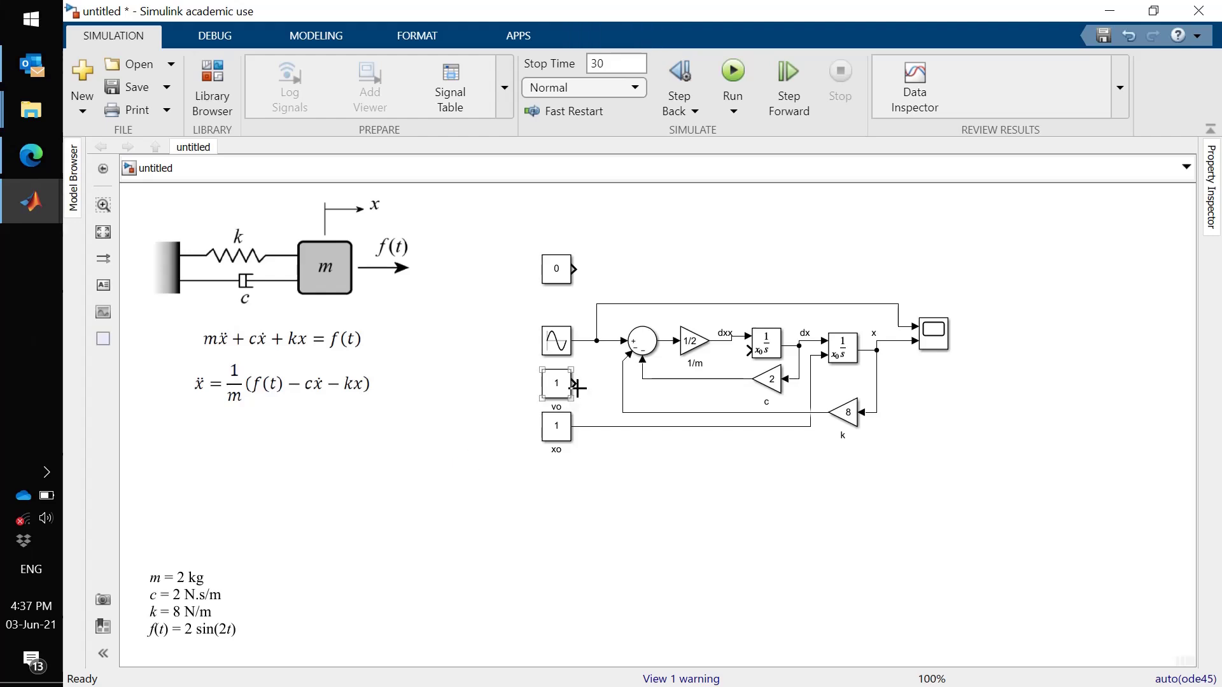
Step: Connect the vo block to the first integrator's initial-condition input and set its constant value to 2
drag(577, 386, 751, 350)
click(558, 384)
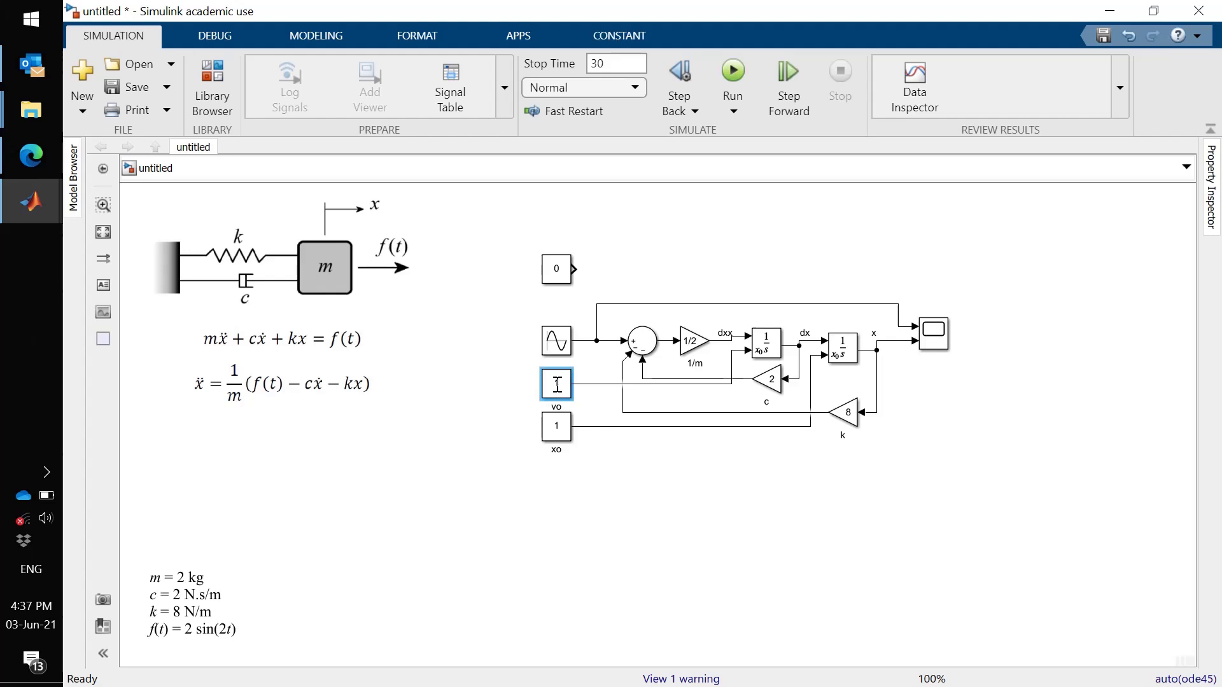
double_click(557, 385)
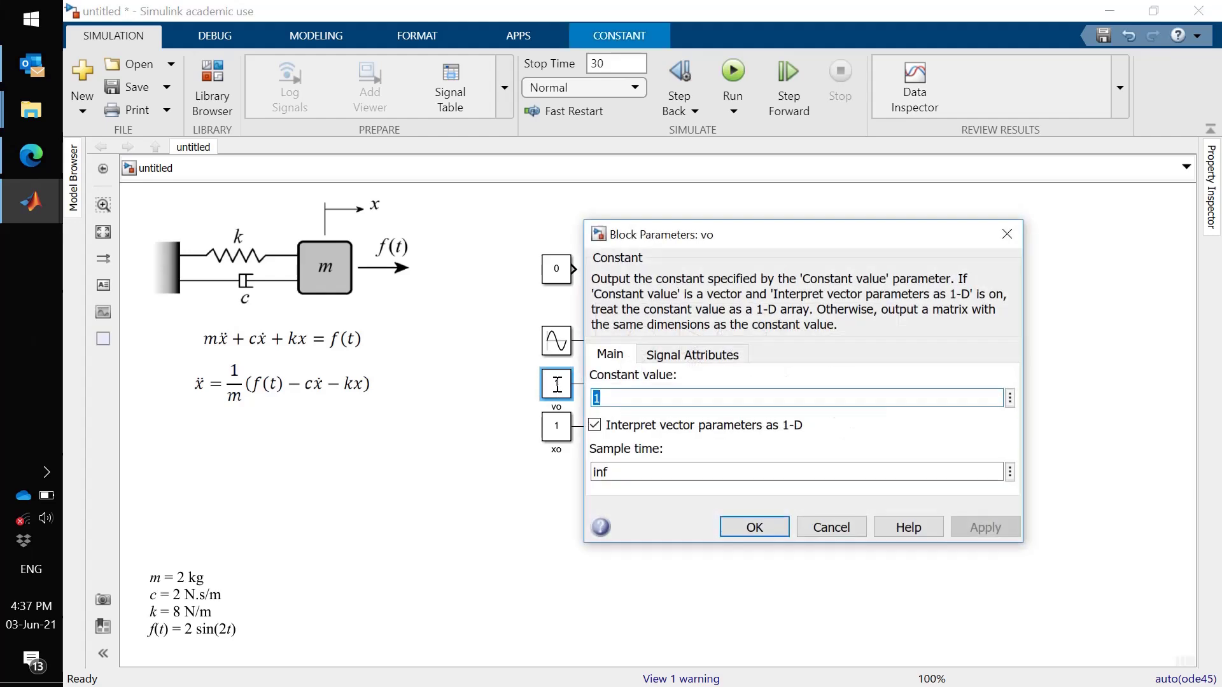
text(2)
key(Return)
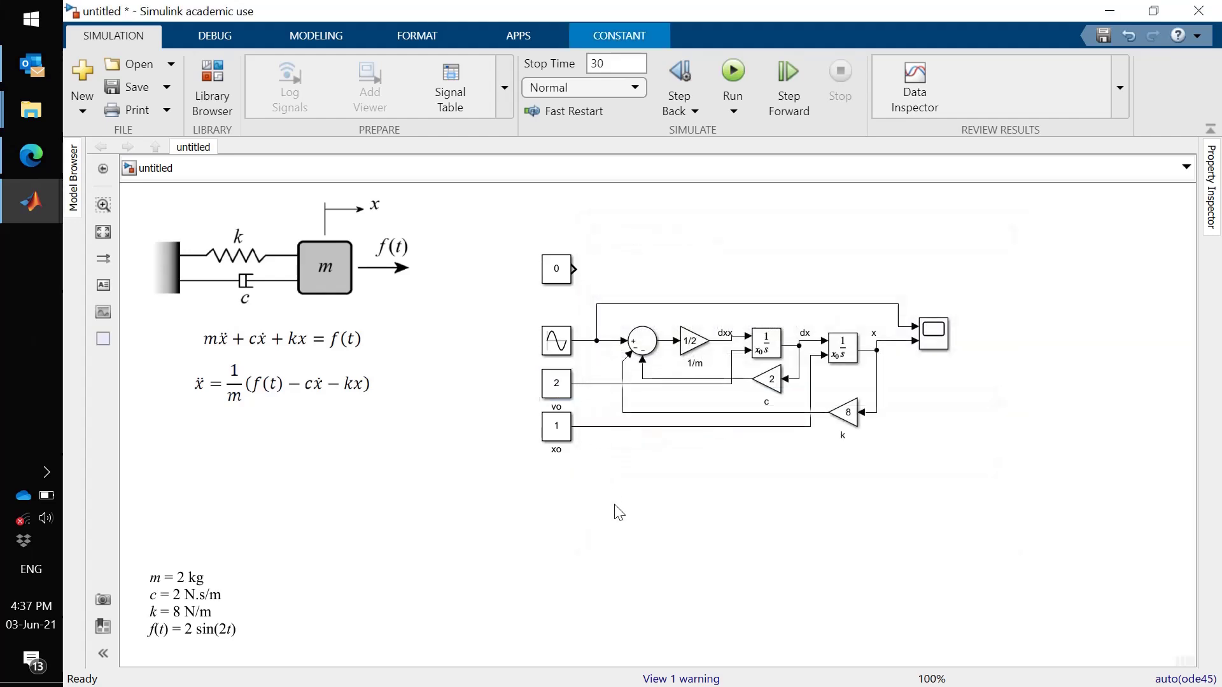
Step: Rerun the simulation from the Scope to view the response with external initial conditions, and return to the model
double_click(940, 336)
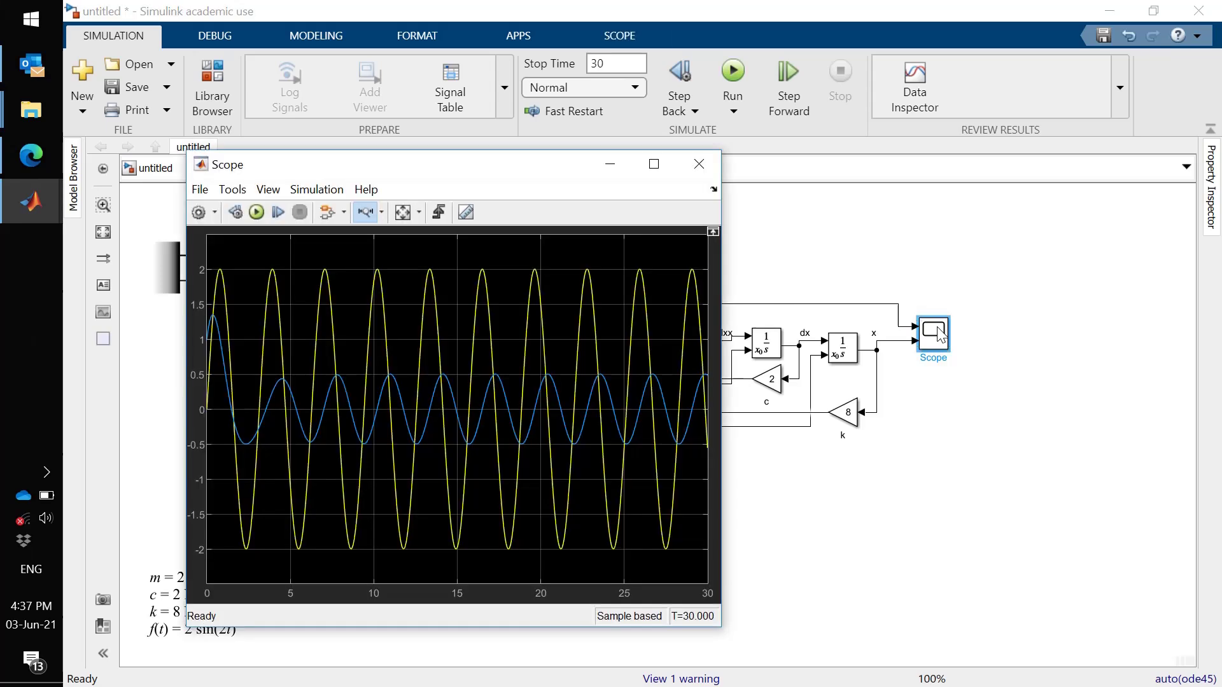
click(256, 213)
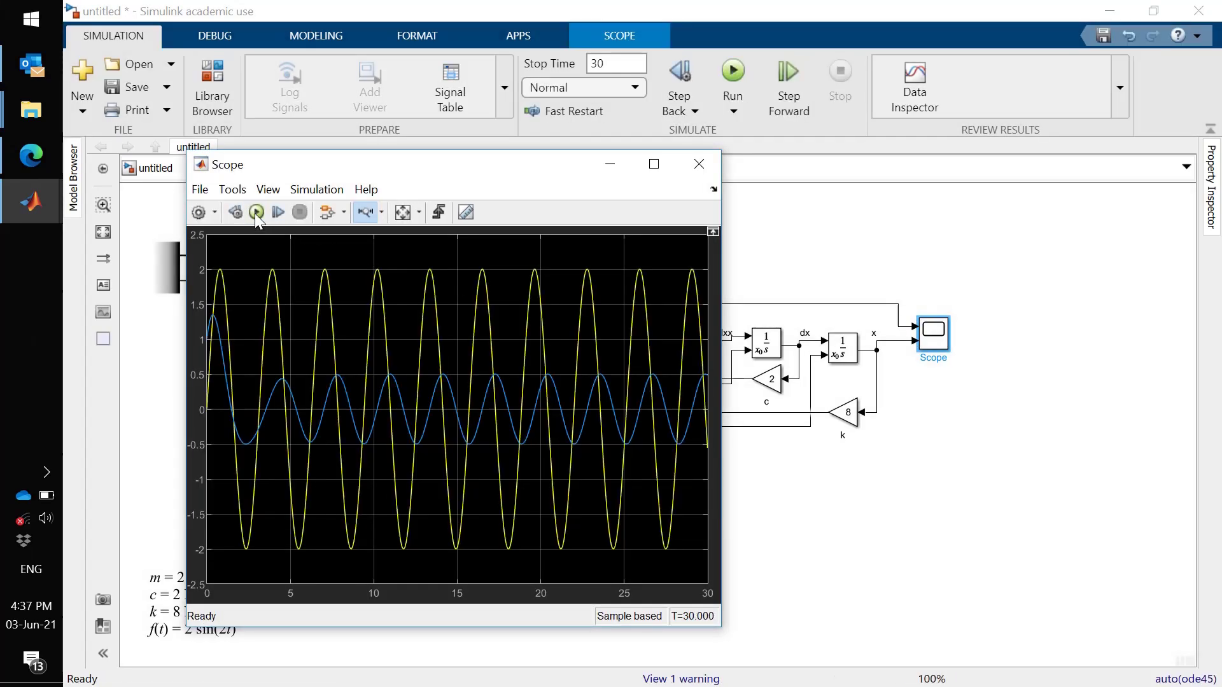
click(876, 554)
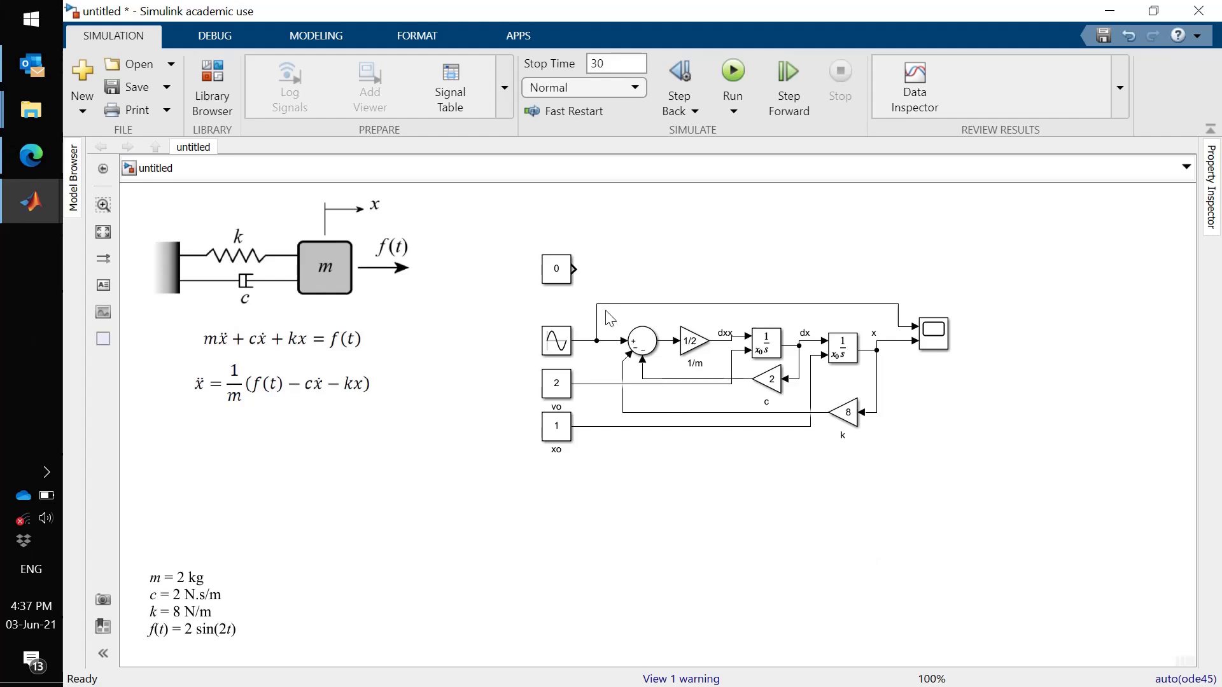
Step: Group the Sum, gain and integrator blocks into a subsystem, leaving the sources and Scope outside, and widen the subsystem block
drag(608, 314, 892, 458)
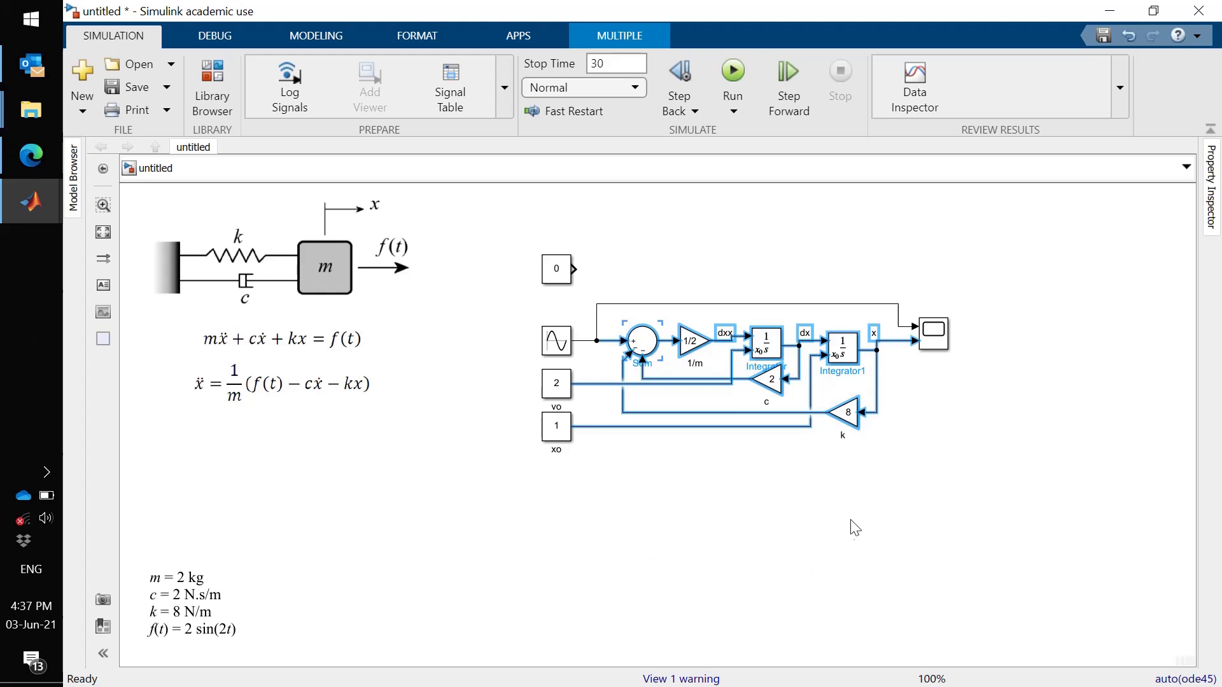
click(765, 533)
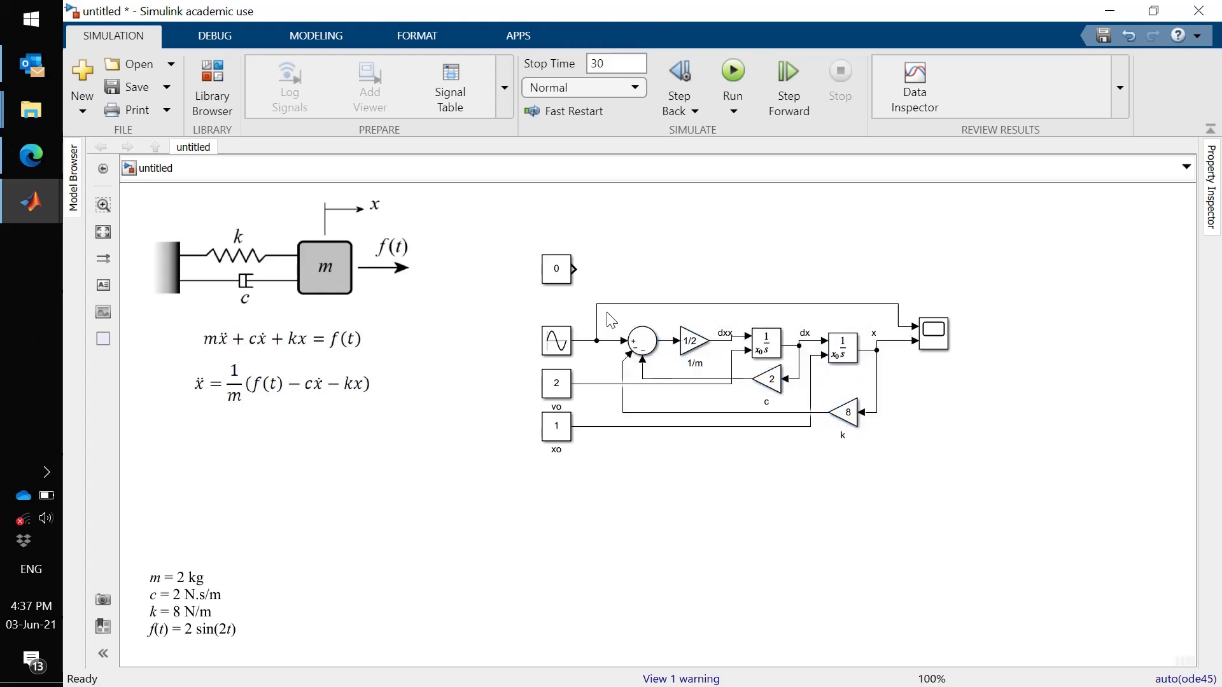
drag(606, 313, 897, 474)
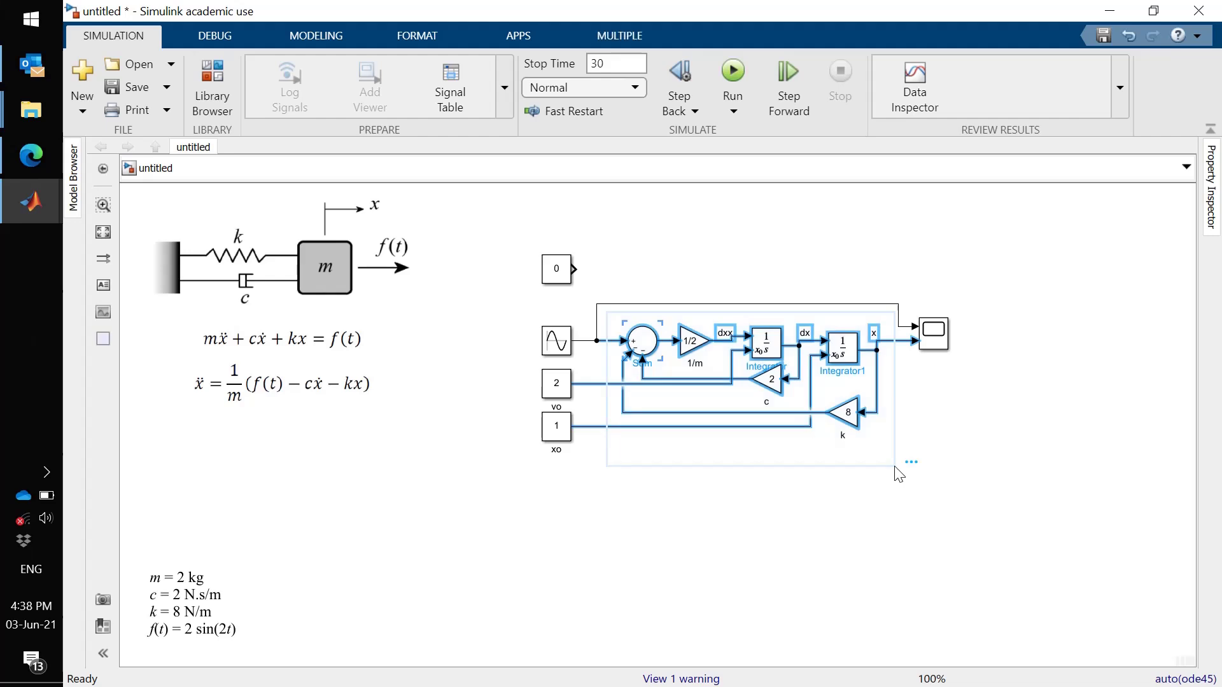
mouse_move(911, 463)
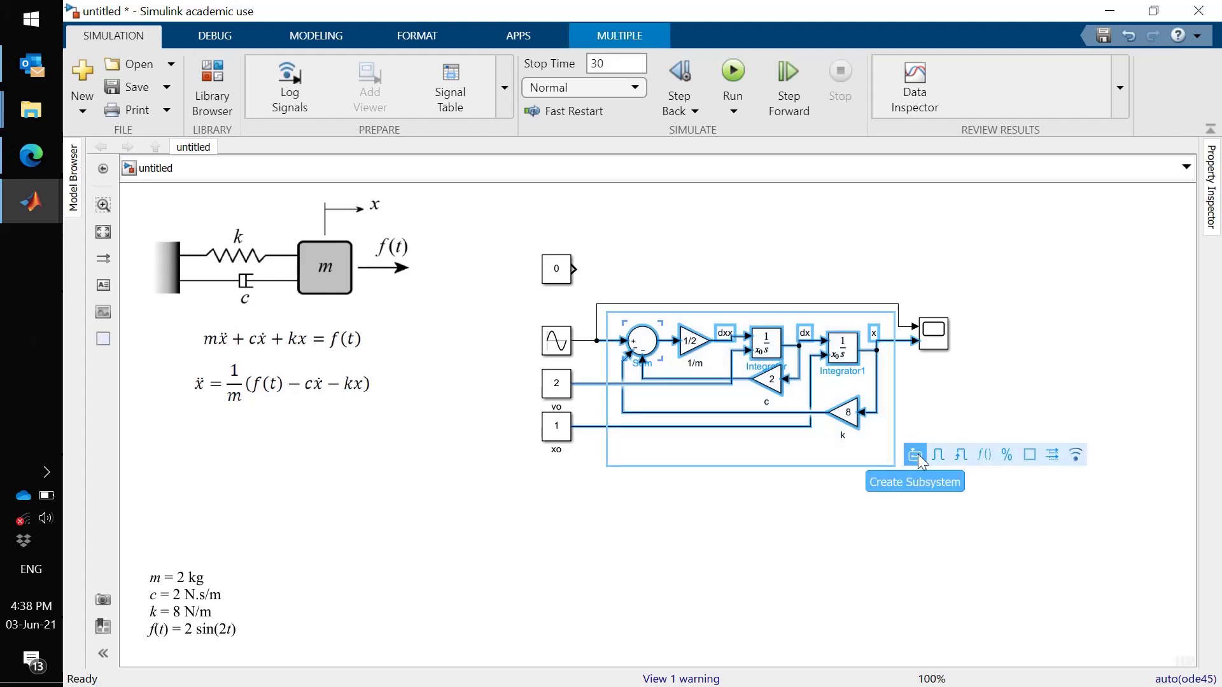
click(918, 454)
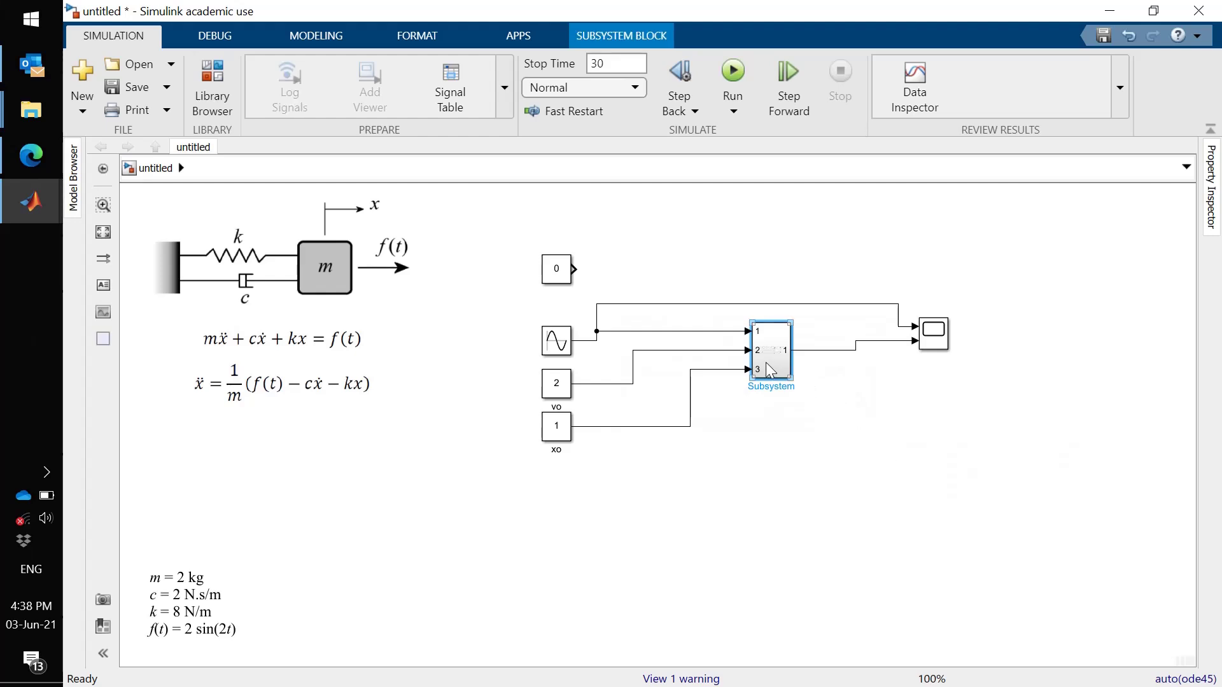
drag(790, 377, 852, 365)
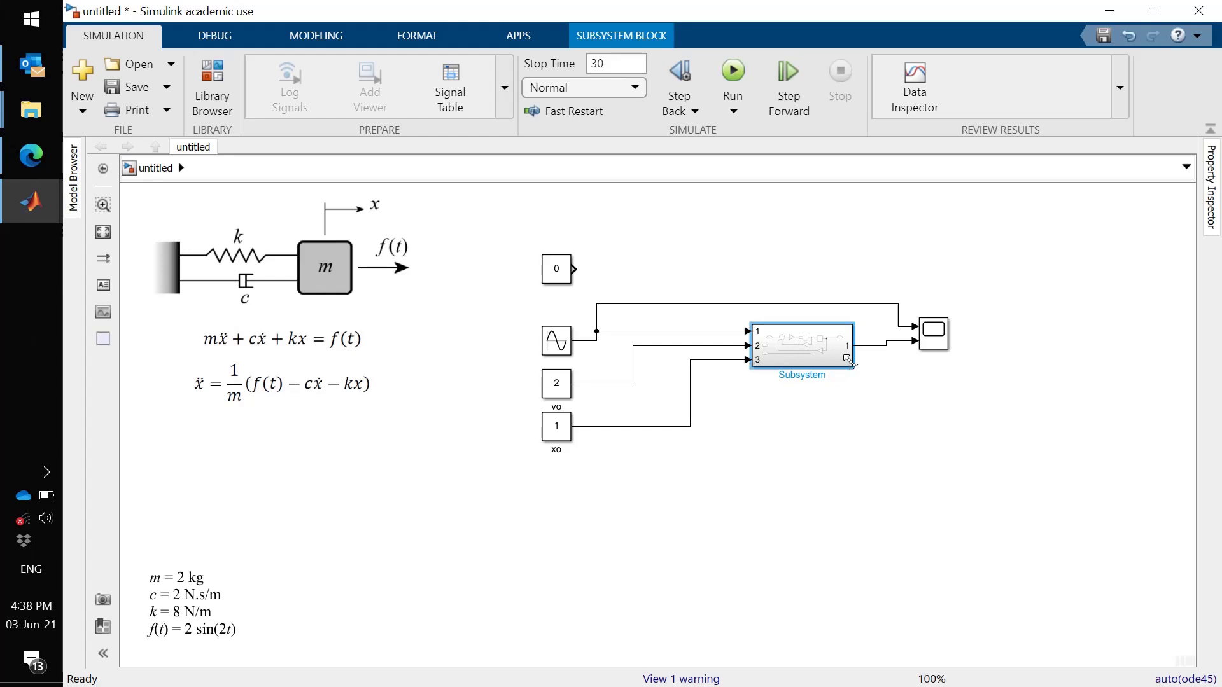
Step: Rename the subsystem mass_spring_damper and move the Sine Wave block up slightly to straighten its signal line
double_click(814, 375)
text(mass_spring_damper)
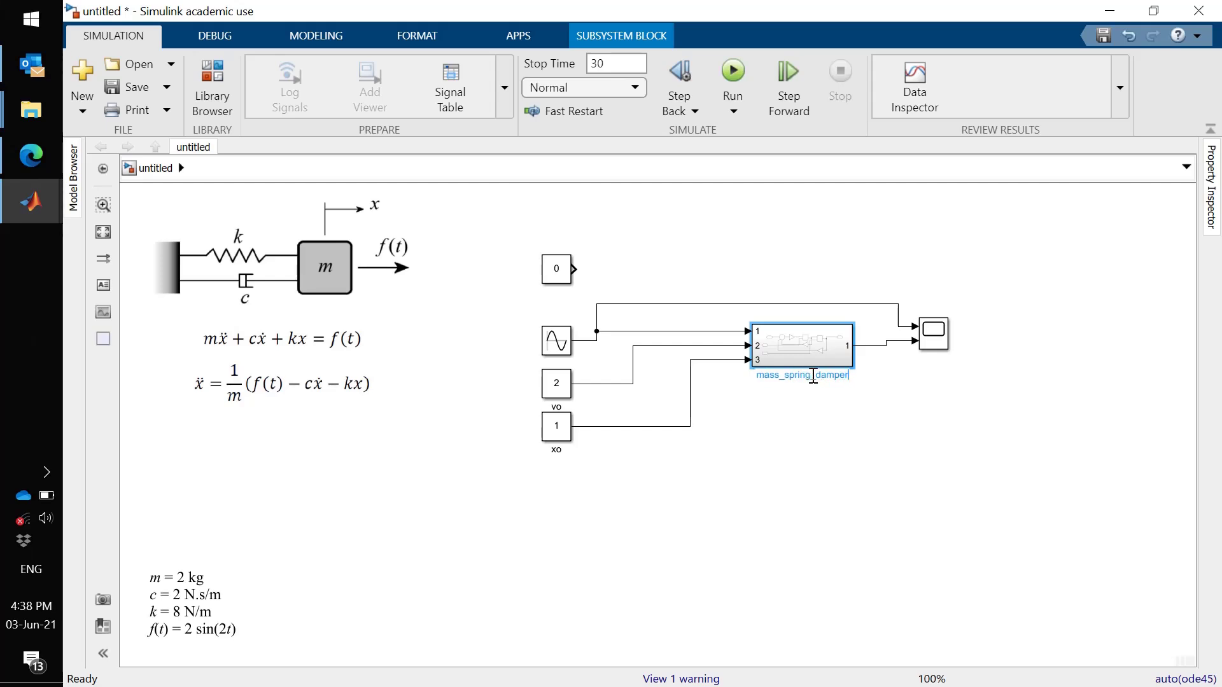
click(814, 437)
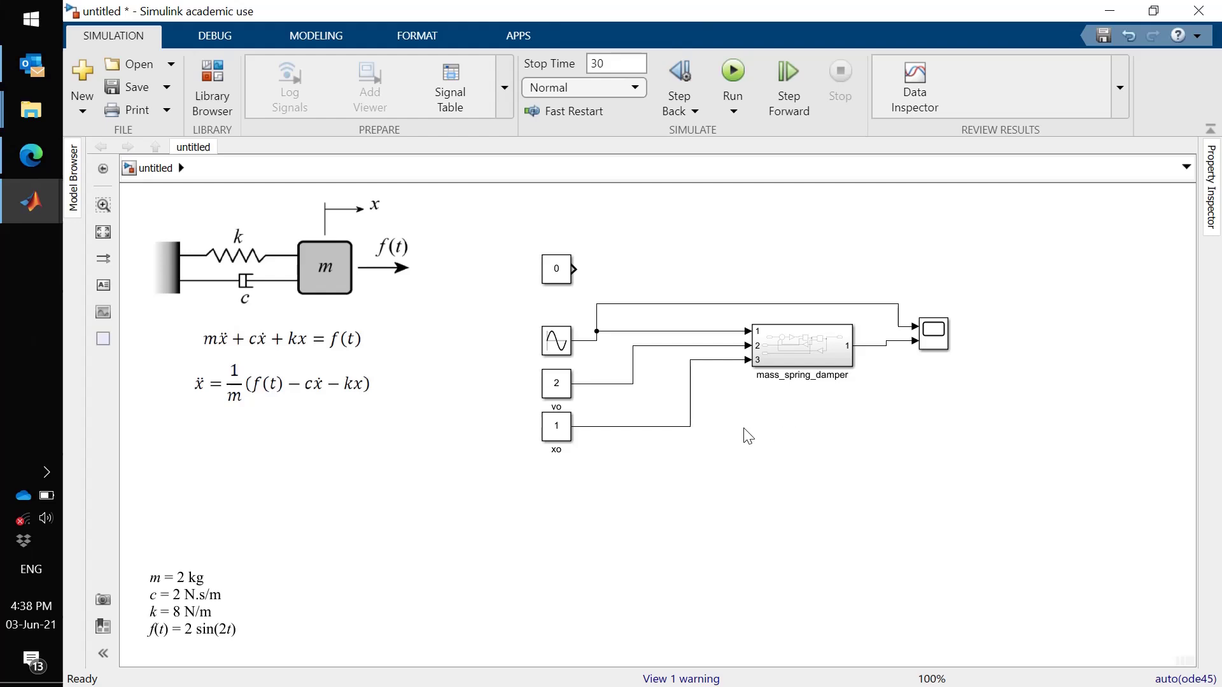
click(555, 343)
Step: Open the mass_spring_damper subsystem, align its outport with the x signal line and rename the outport x
double_click(800, 349)
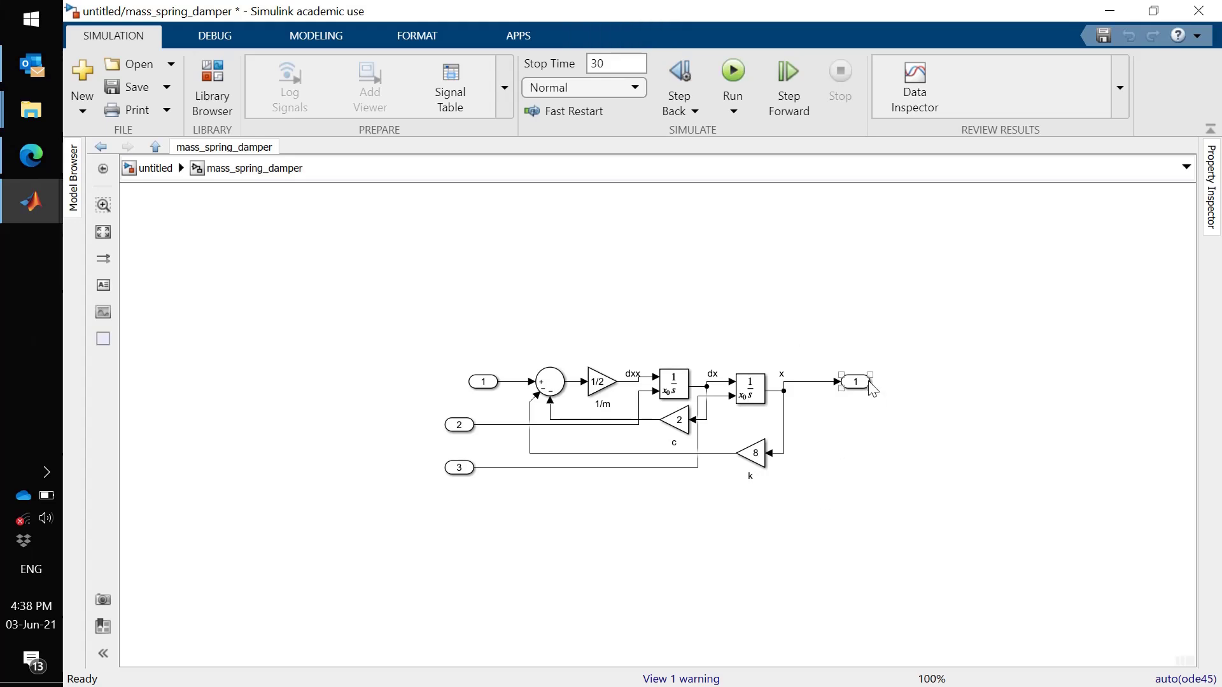
drag(860, 382, 862, 390)
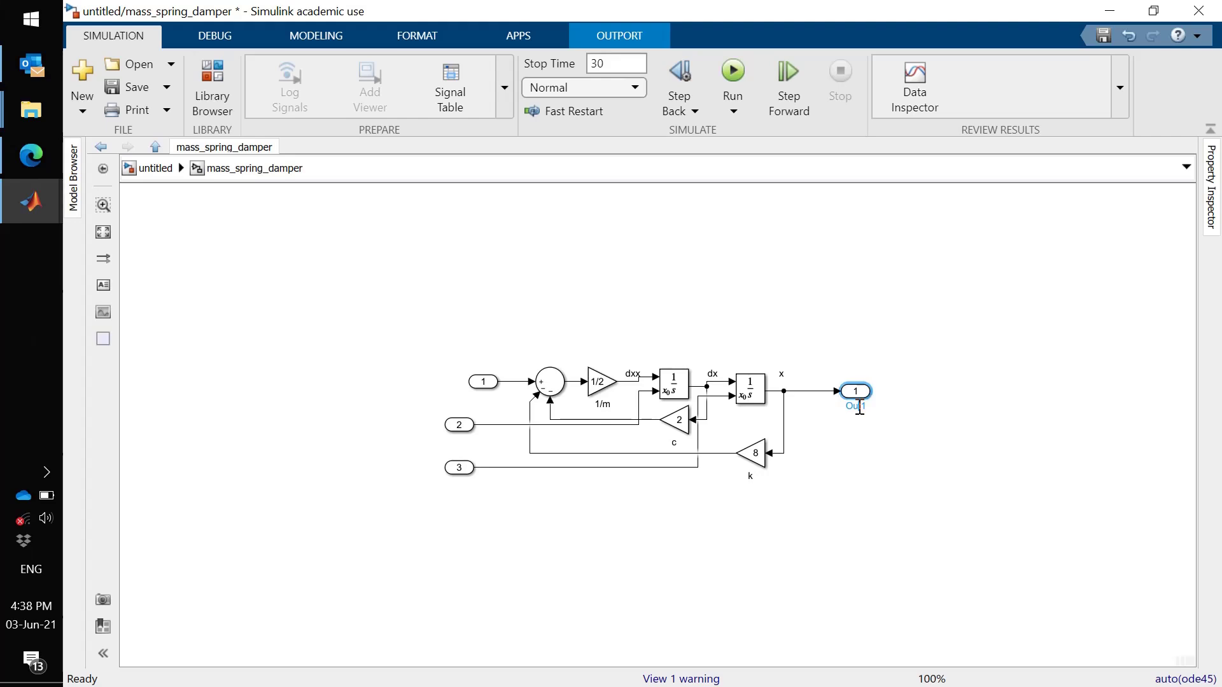
text(x)
click(833, 498)
Step: Line up the first inport with the other two inports and rename it f(t)
click(479, 383)
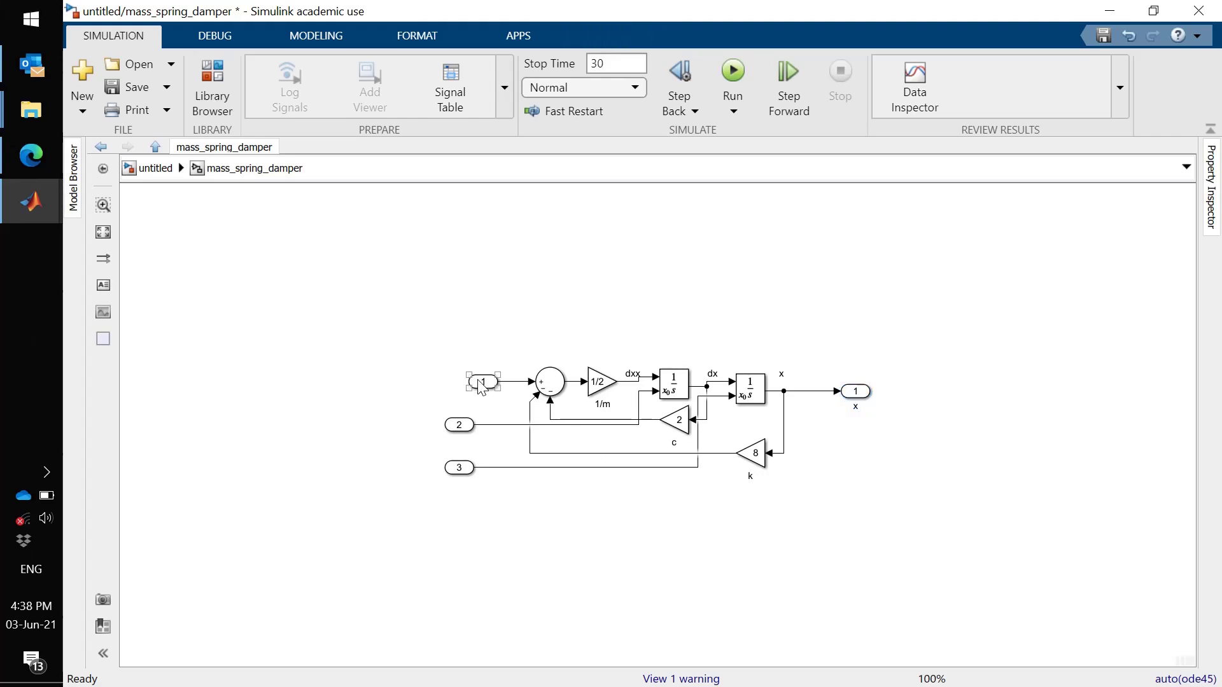
mouse_move(479, 383)
mouse_down()
mouse_move(453, 383)
mouse_move(463, 383)
mouse_up()
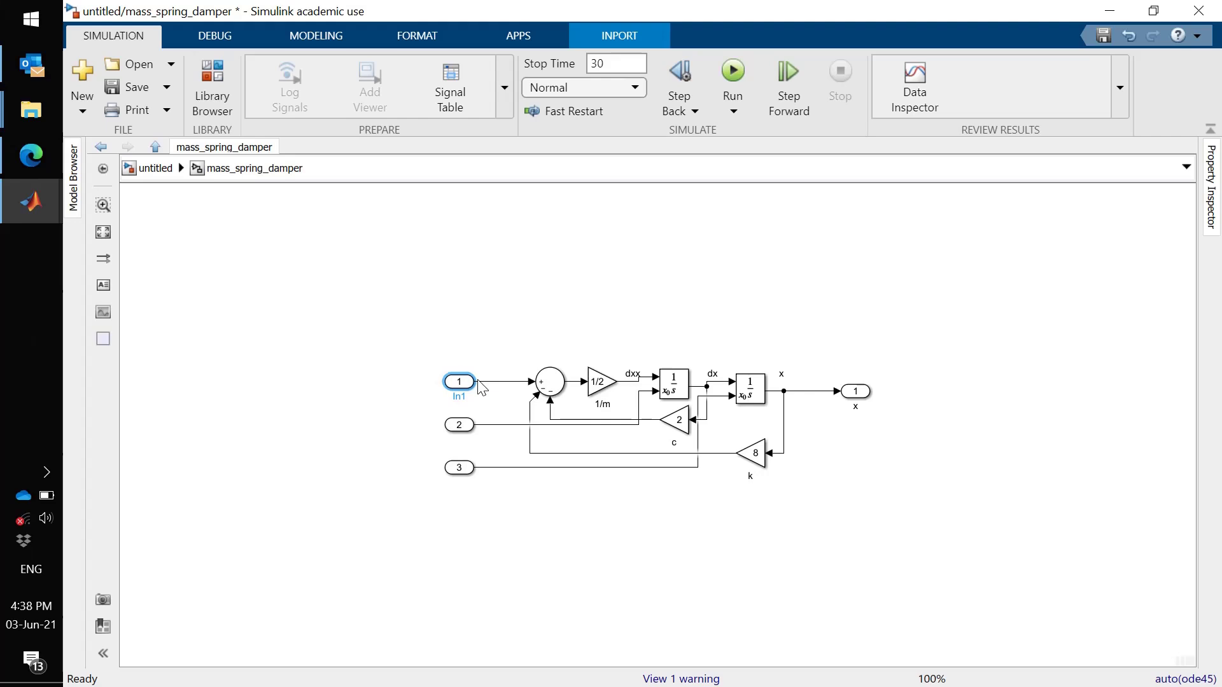
double_click(458, 397)
double_click(458, 397)
key(BackSpace)
Step: Rename inport 2, which feeds the first integrator's initial condition, as vo
click(458, 426)
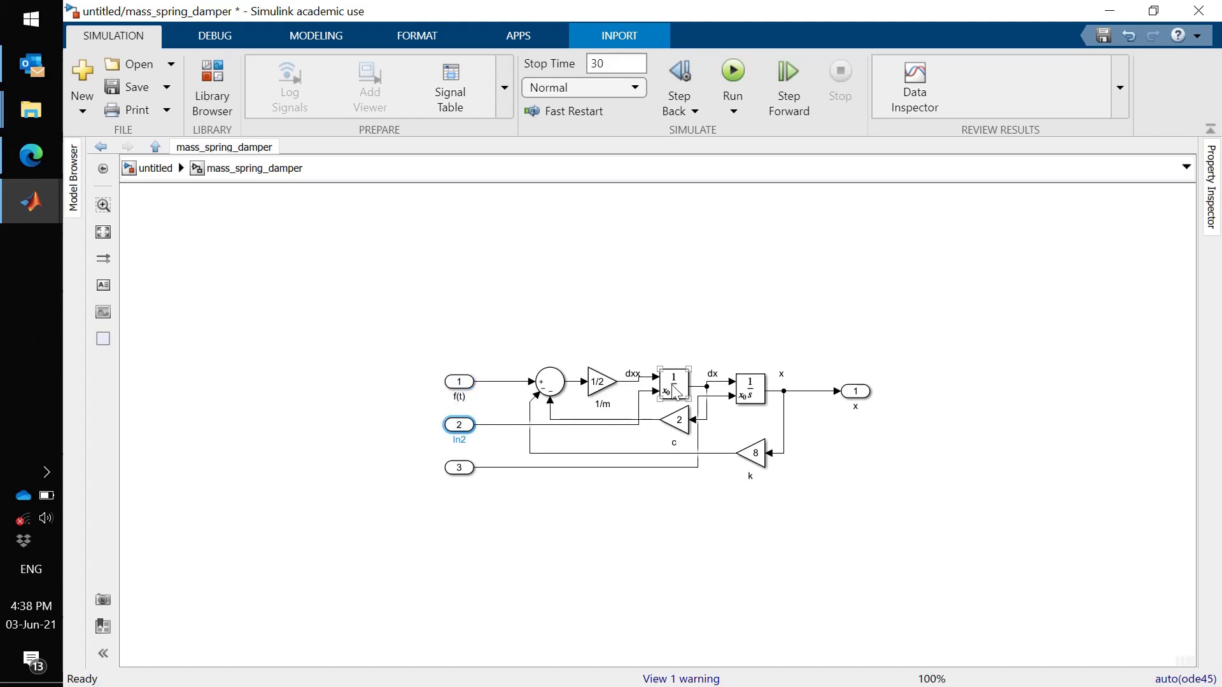
double_click(459, 441)
text(vo)
click(471, 526)
Step: Rename inport 3, which feeds the second integrator's initial condition, as xo
click(607, 468)
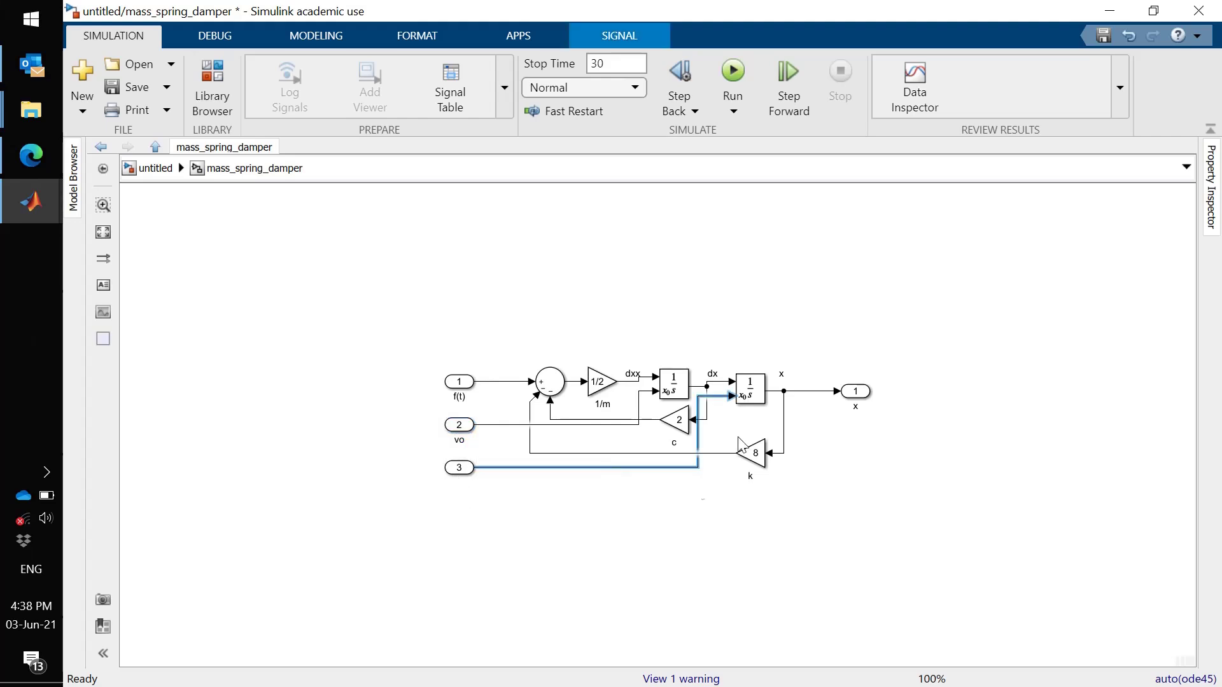
click(459, 477)
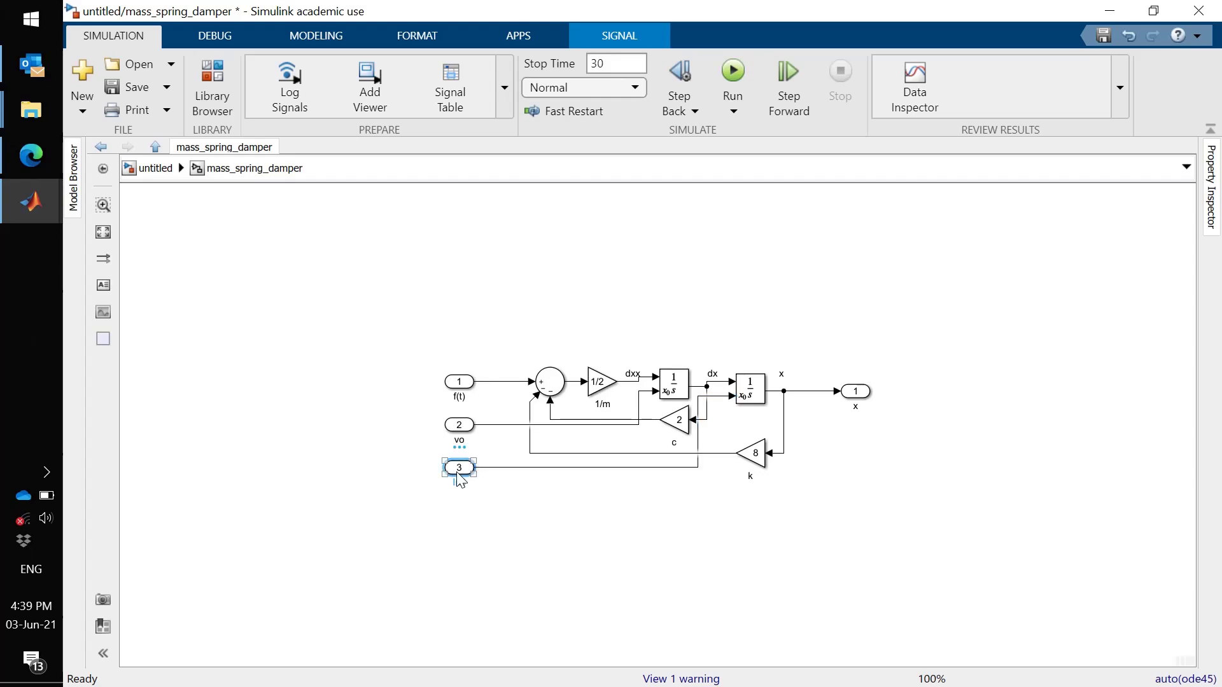
double_click(460, 486)
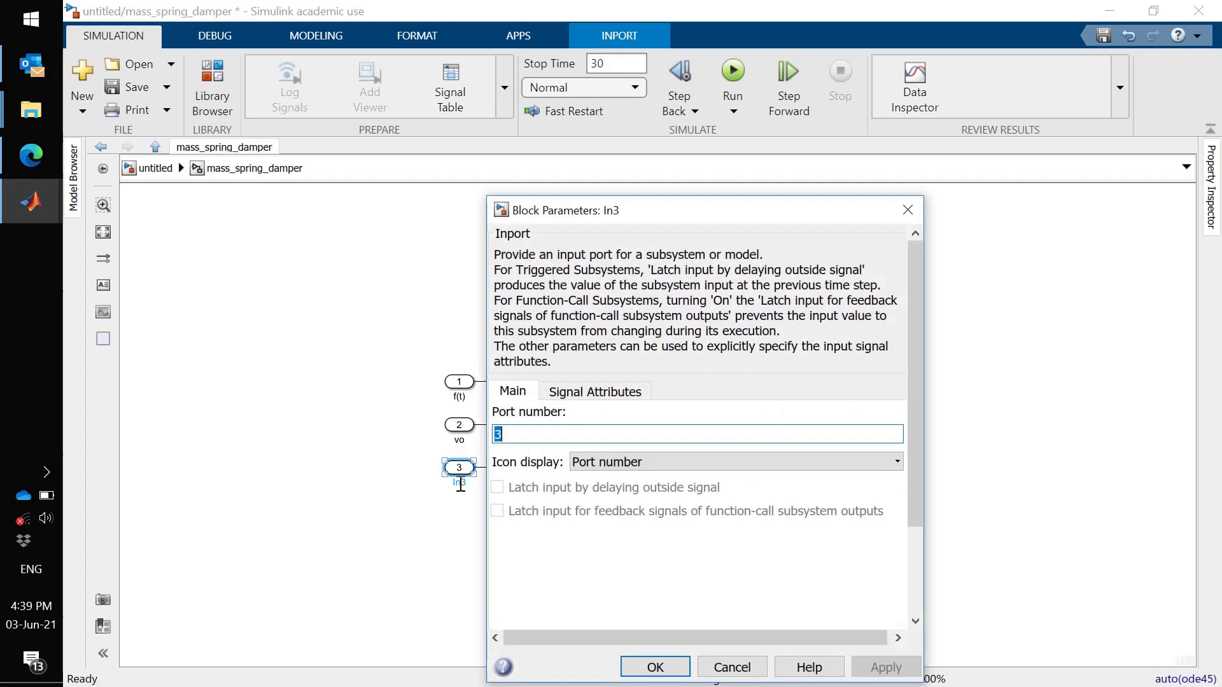
key(Return)
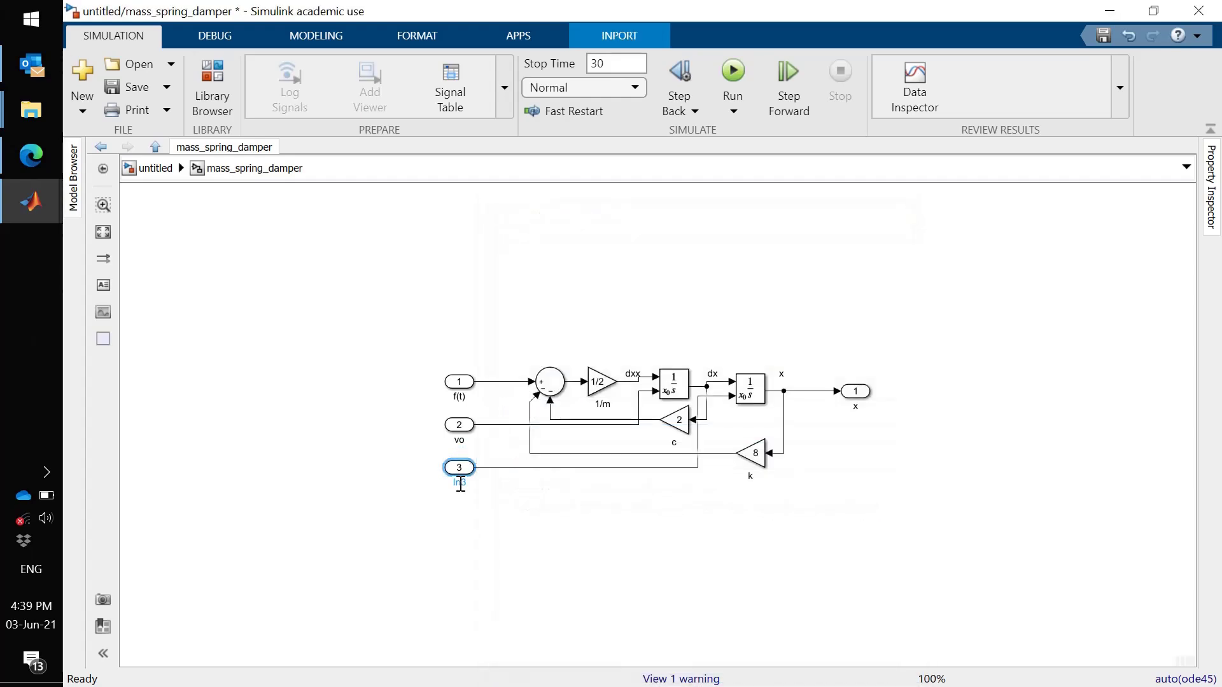
double_click(460, 484)
text(xo)
click(499, 576)
Step: Return to the top-level model and move the Scope down slightly to straighten the x signal line
click(156, 151)
click(825, 480)
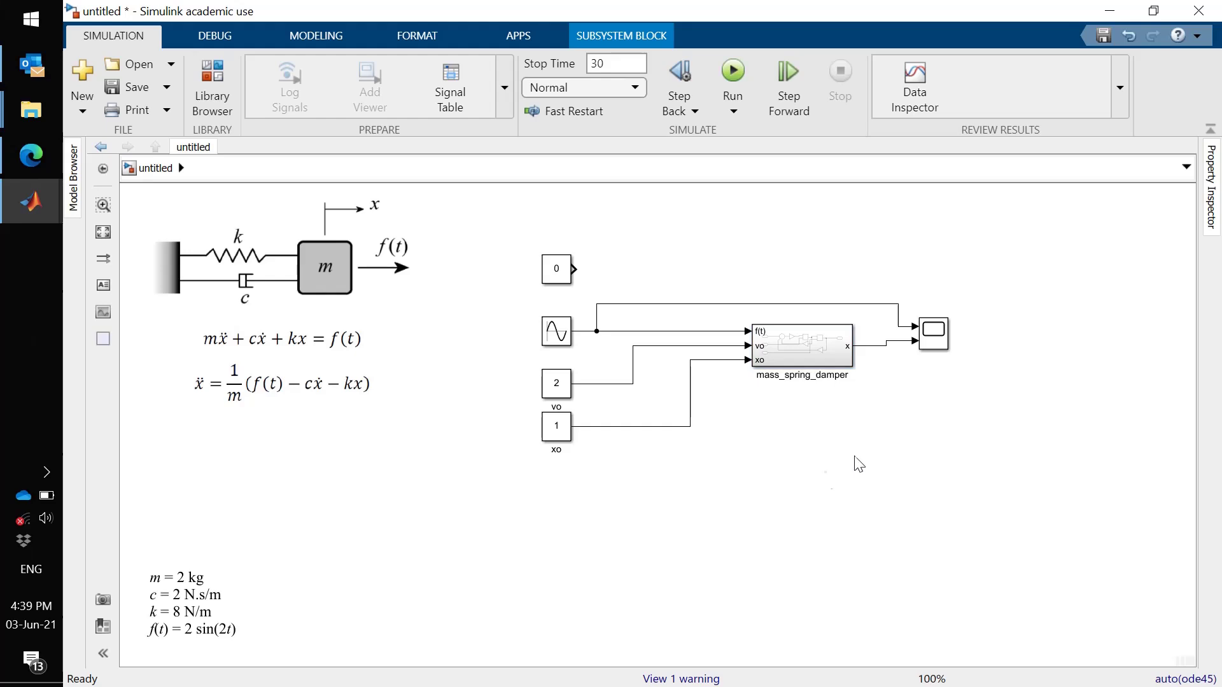
drag(941, 337, 940, 338)
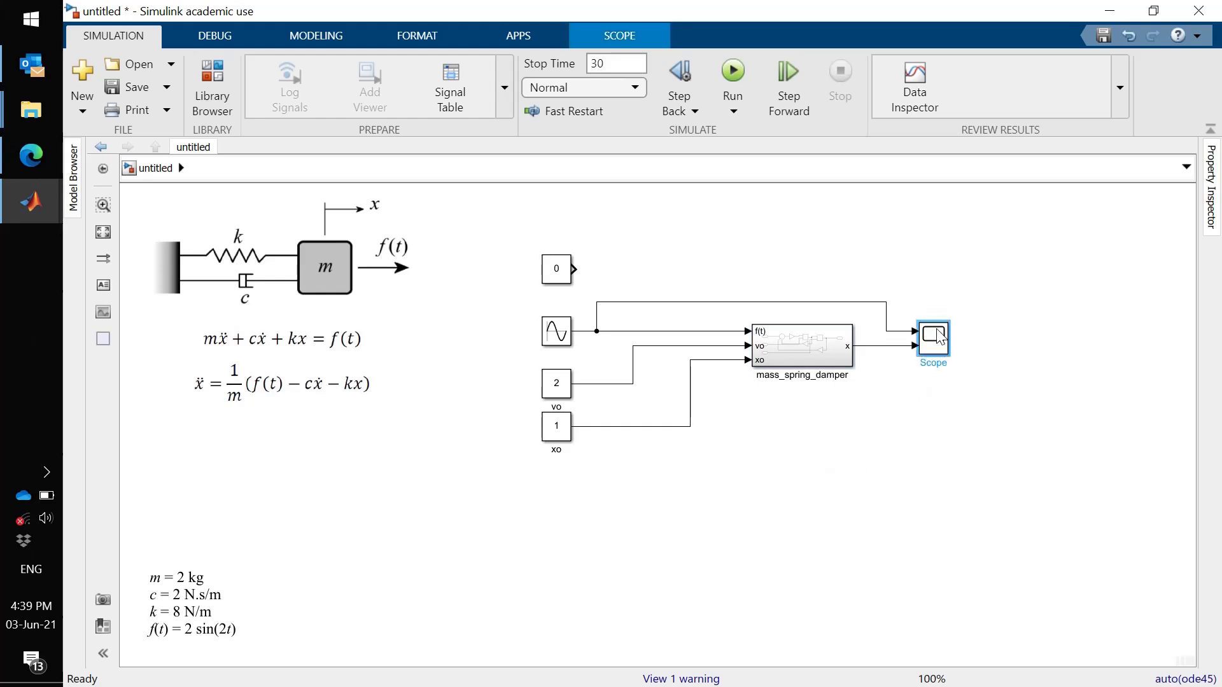
click(883, 406)
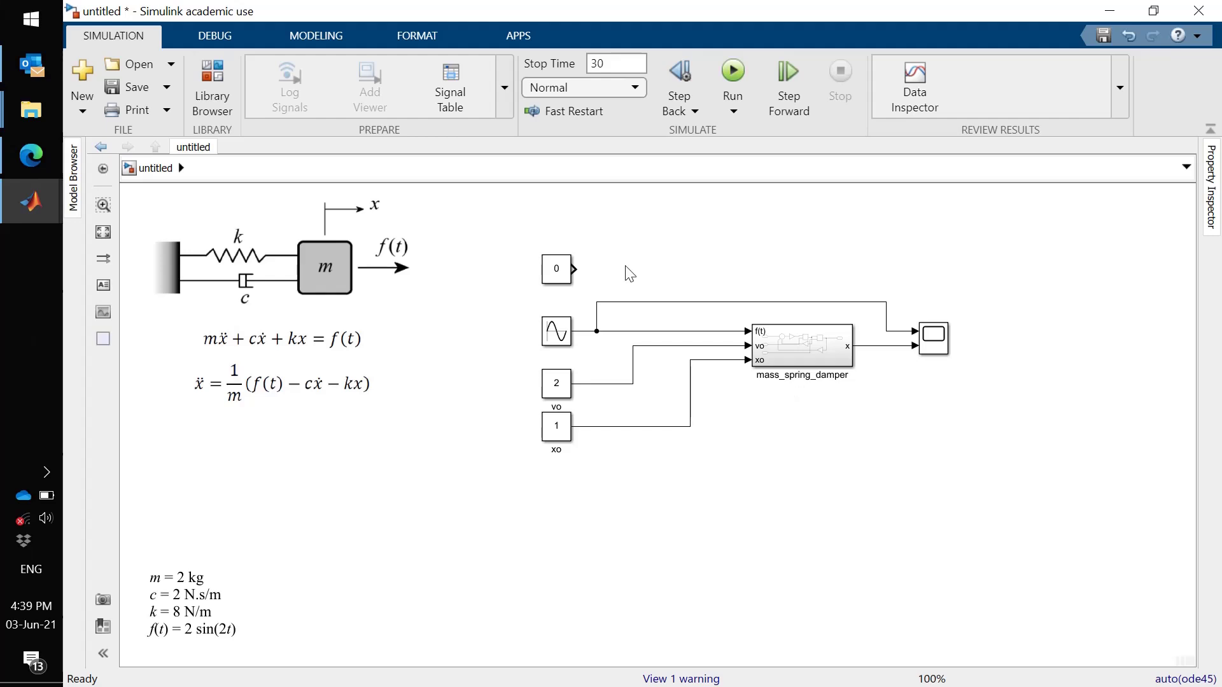
Step: Delete the unconnected Constant block with value 0 and move the xo block down slightly
click(560, 271)
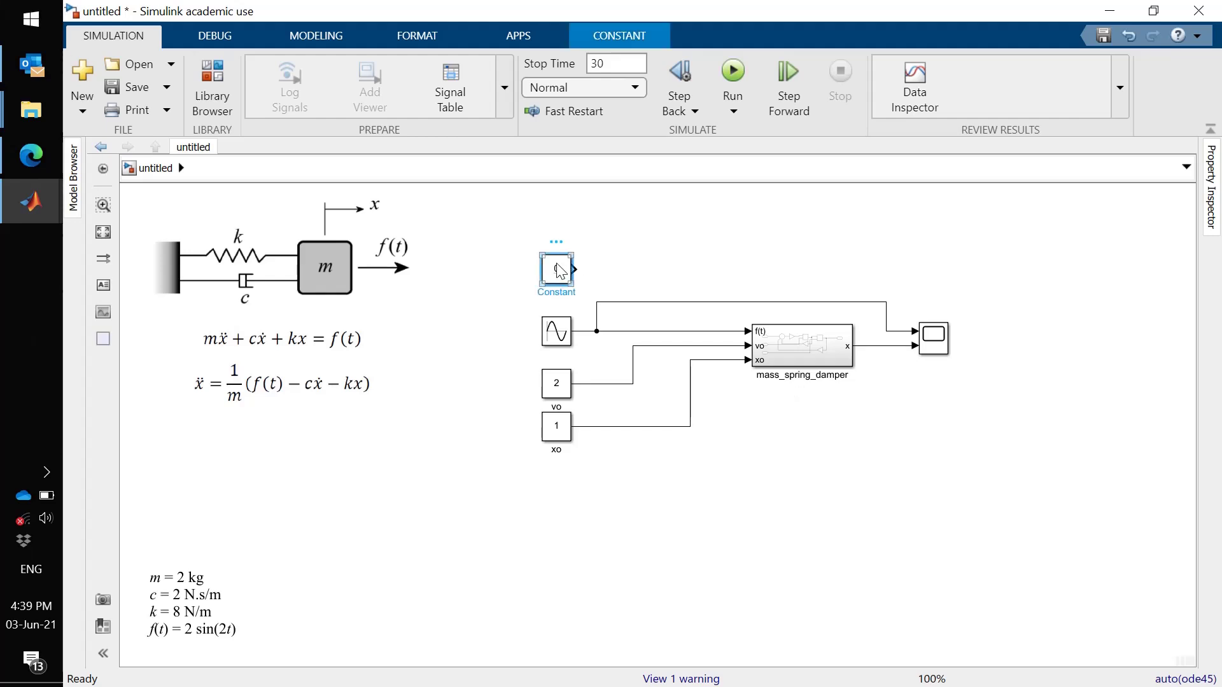
key(Delete)
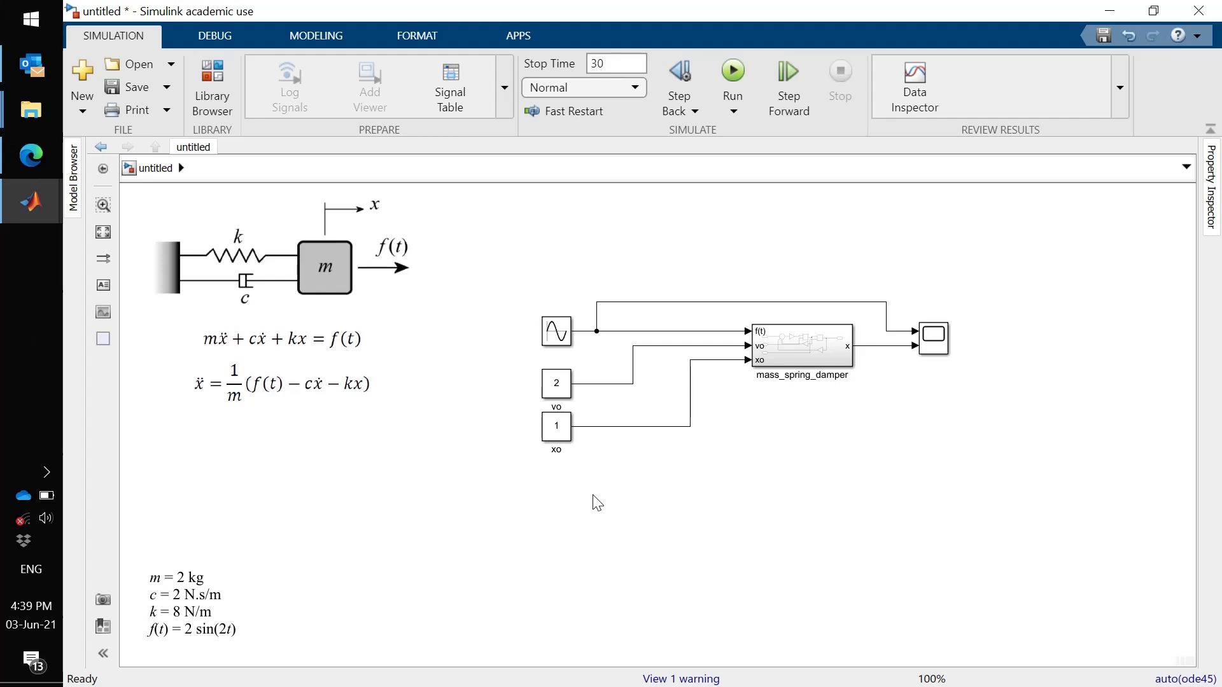
drag(556, 438, 558, 443)
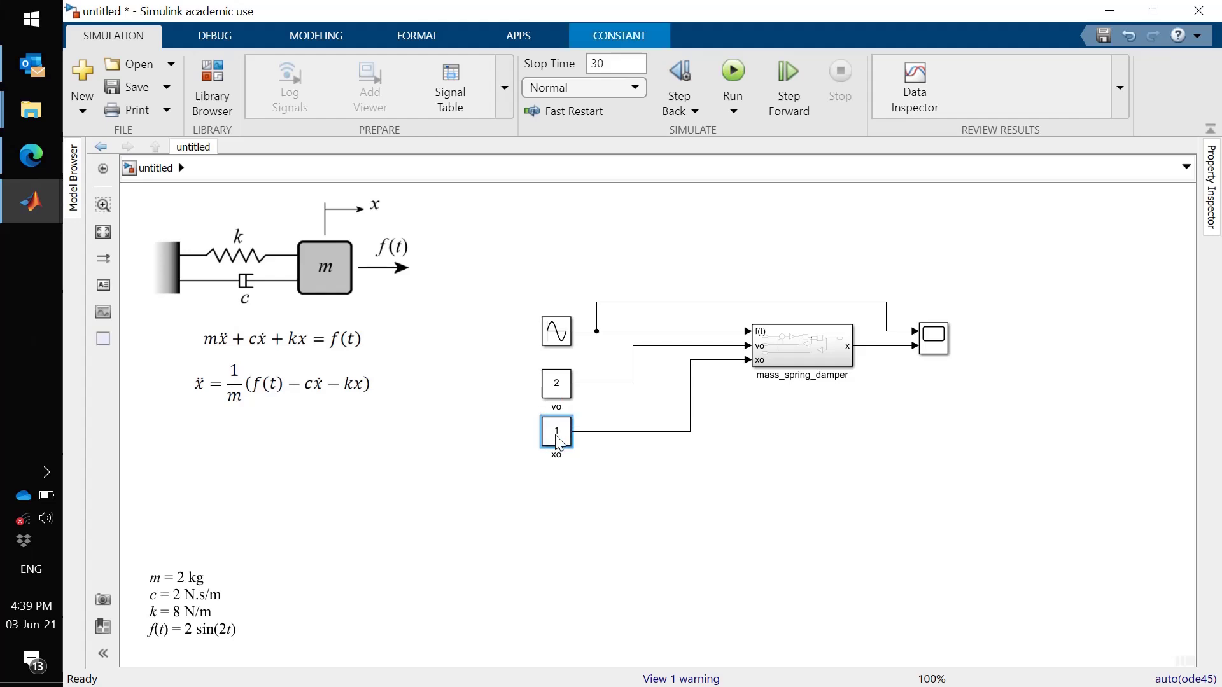
click(551, 485)
Step: Set the constant value of the xo block to 2
click(558, 437)
double_click(558, 437)
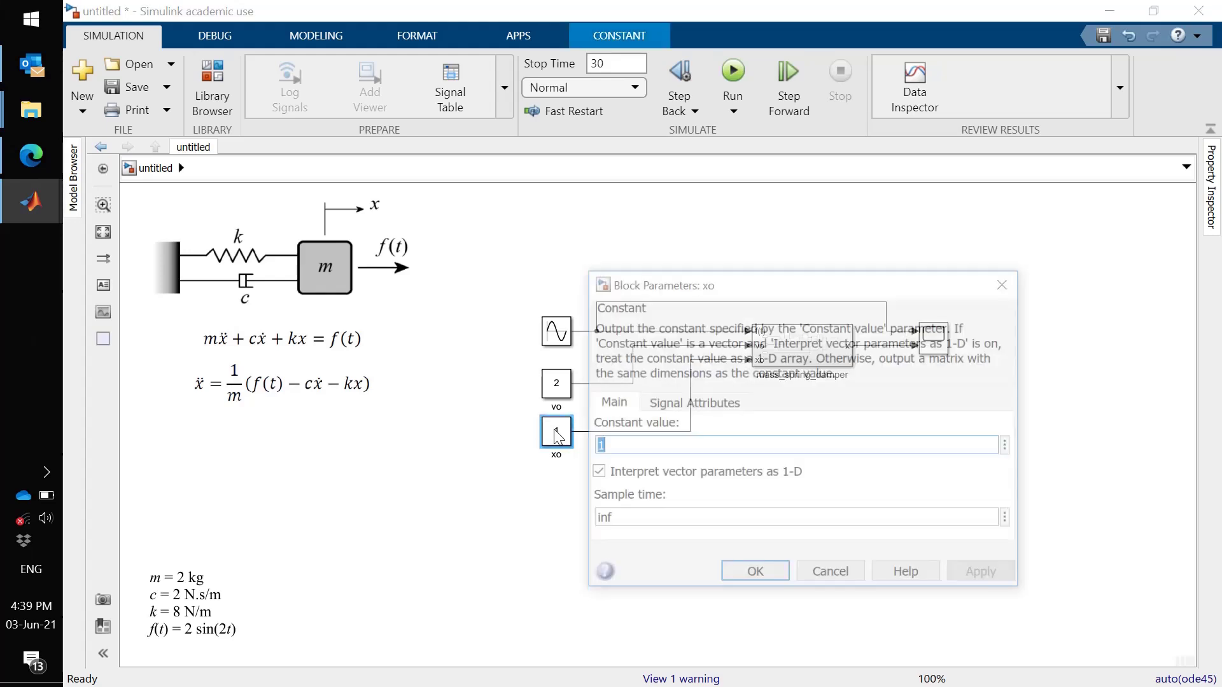
text(0)
key(Return)
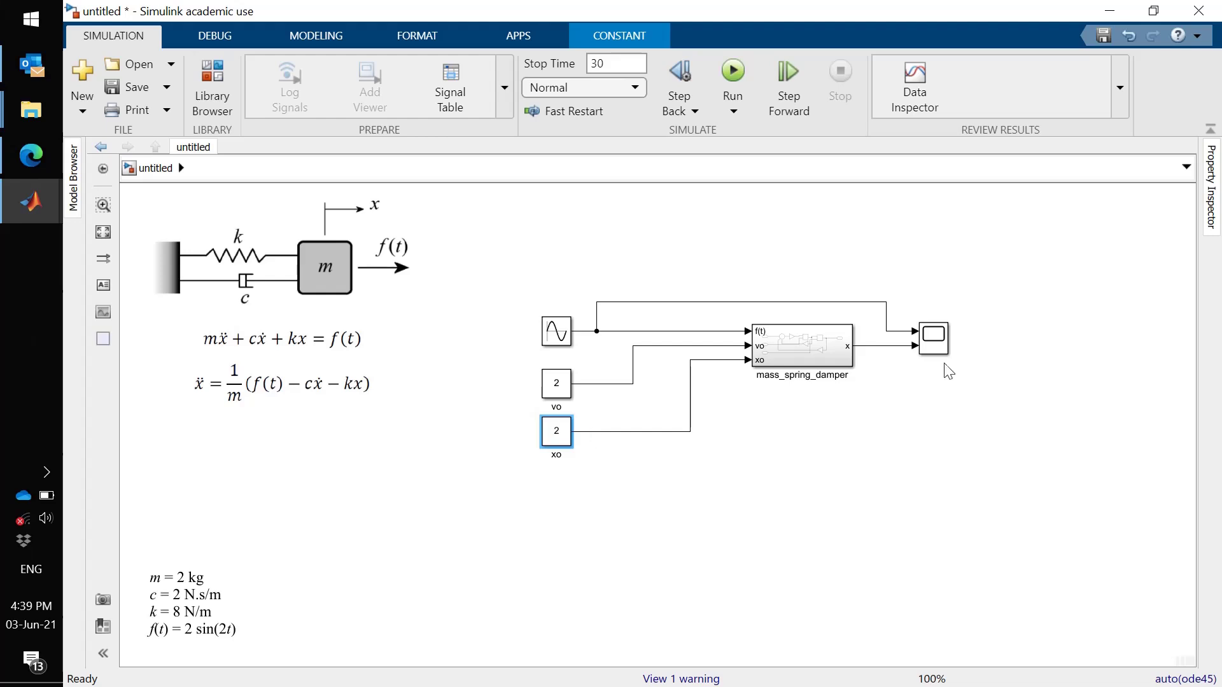
Step: Rerun the simulation from the Scope to view the response with the new initial displacement, and return to the model
double_click(941, 337)
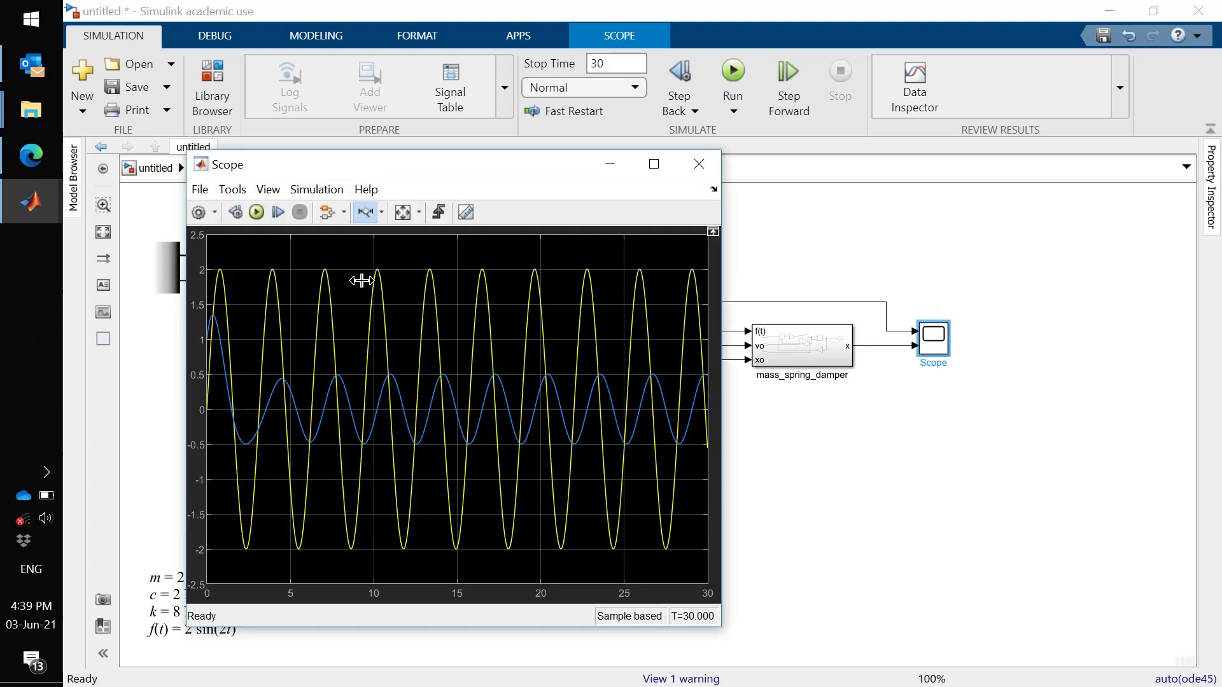
click(256, 212)
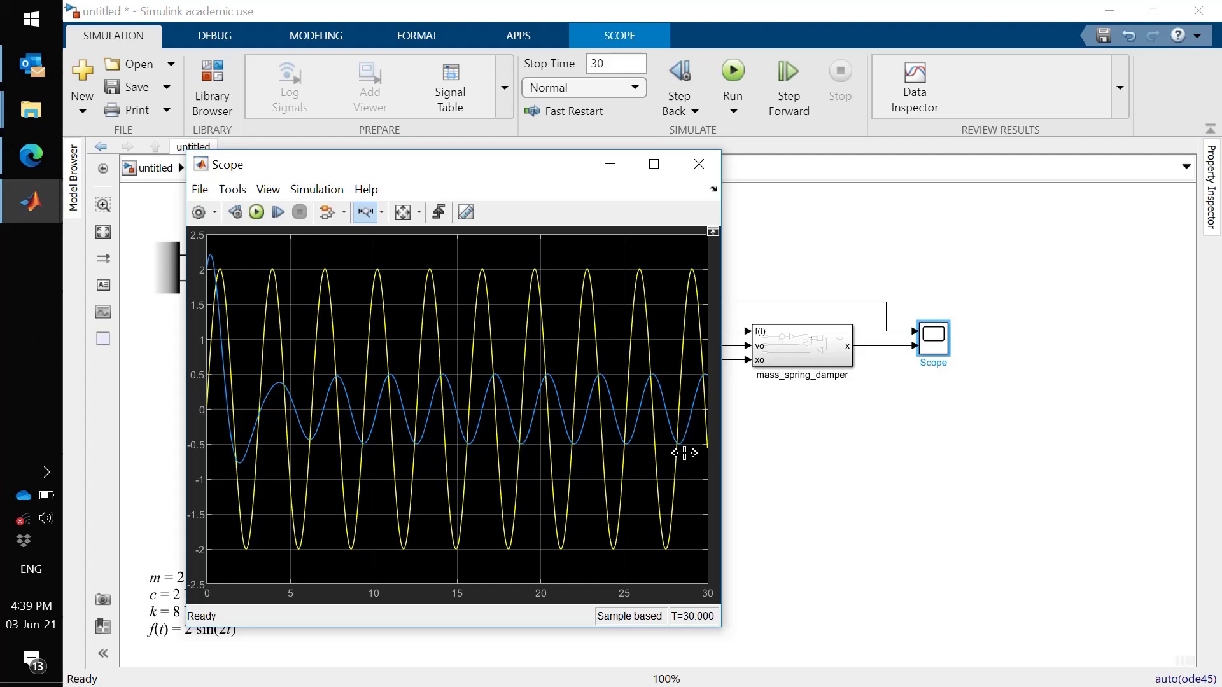
click(810, 504)
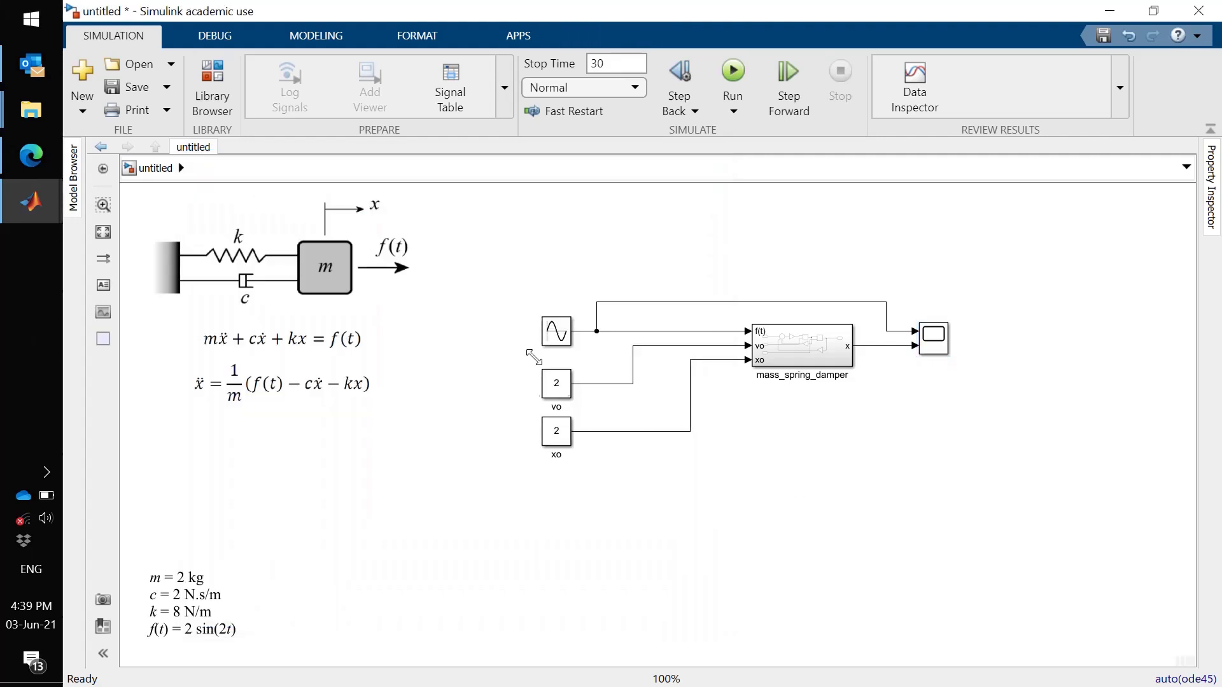
Step: Lower the frequency (rad/sec) parameter of the Sine Wave block
click(563, 337)
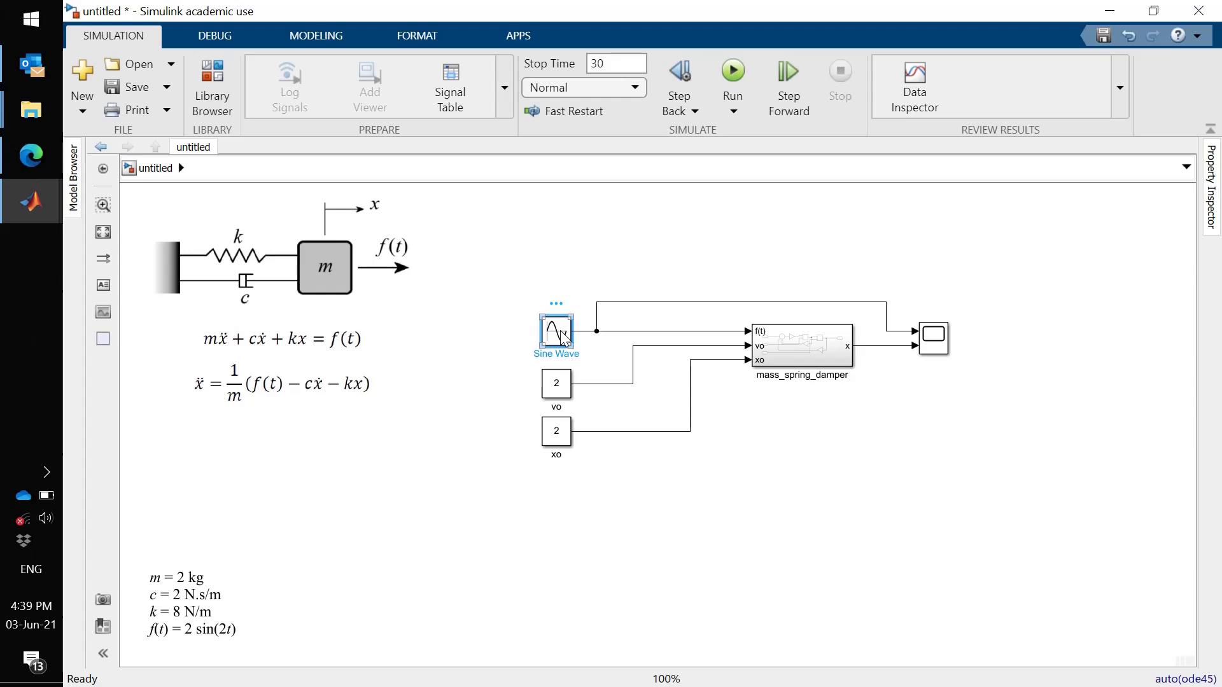
double_click(558, 331)
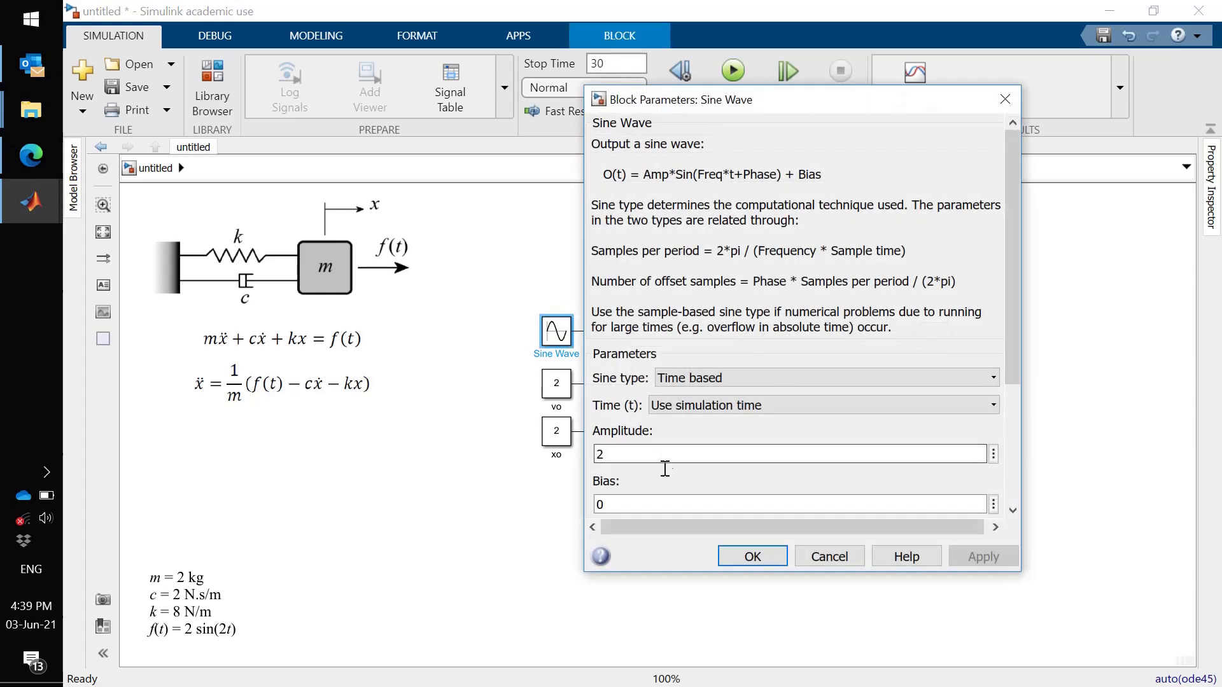
drag(1013, 361, 930, 470)
double_click(666, 377)
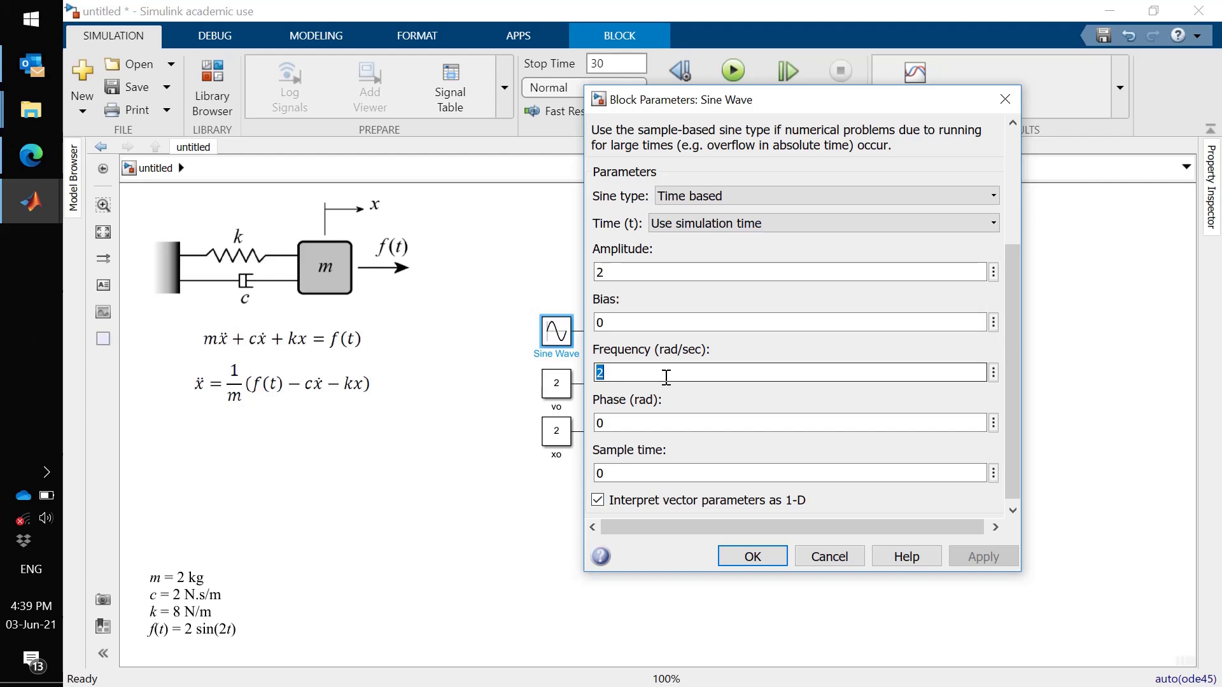
key(Return)
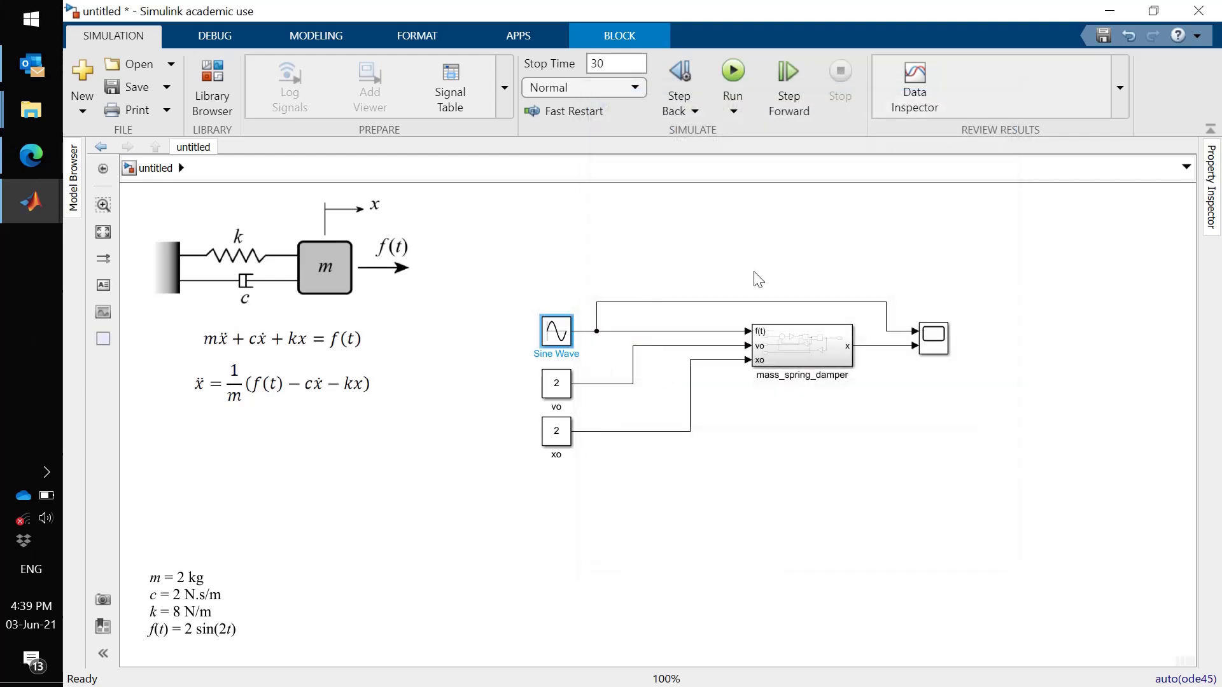
Step: Rerun the simulation from the Scope to view the response to the slower sinusoidal force
click(930, 350)
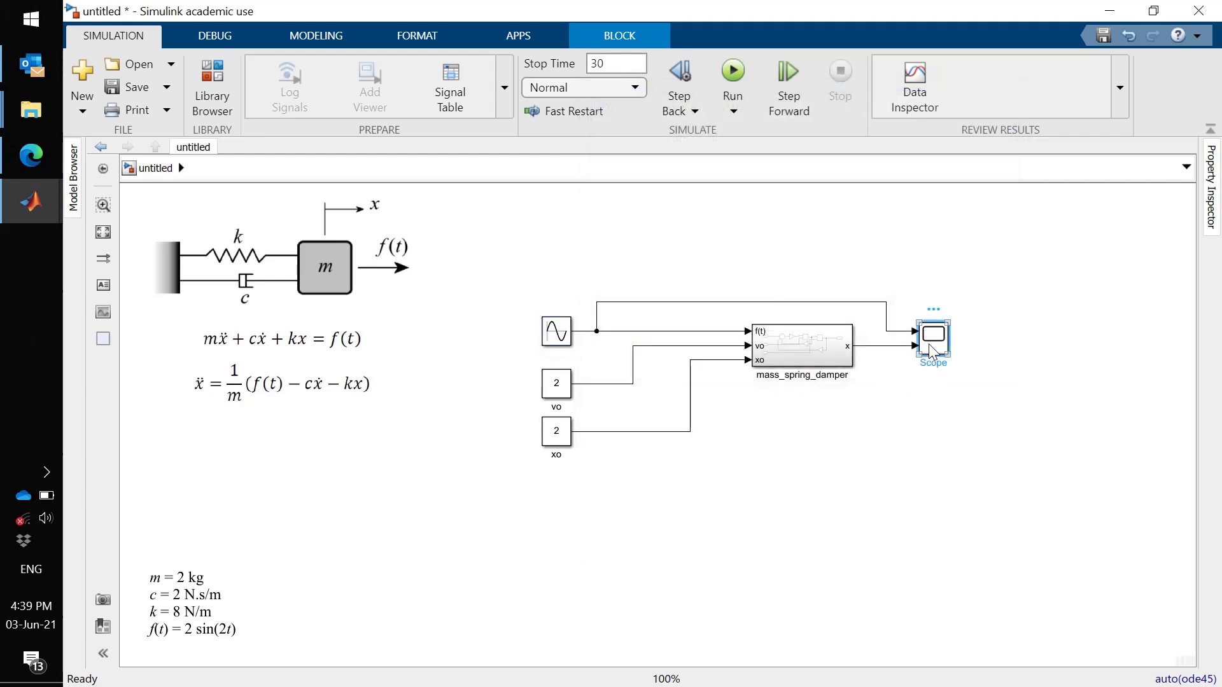
double_click(930, 350)
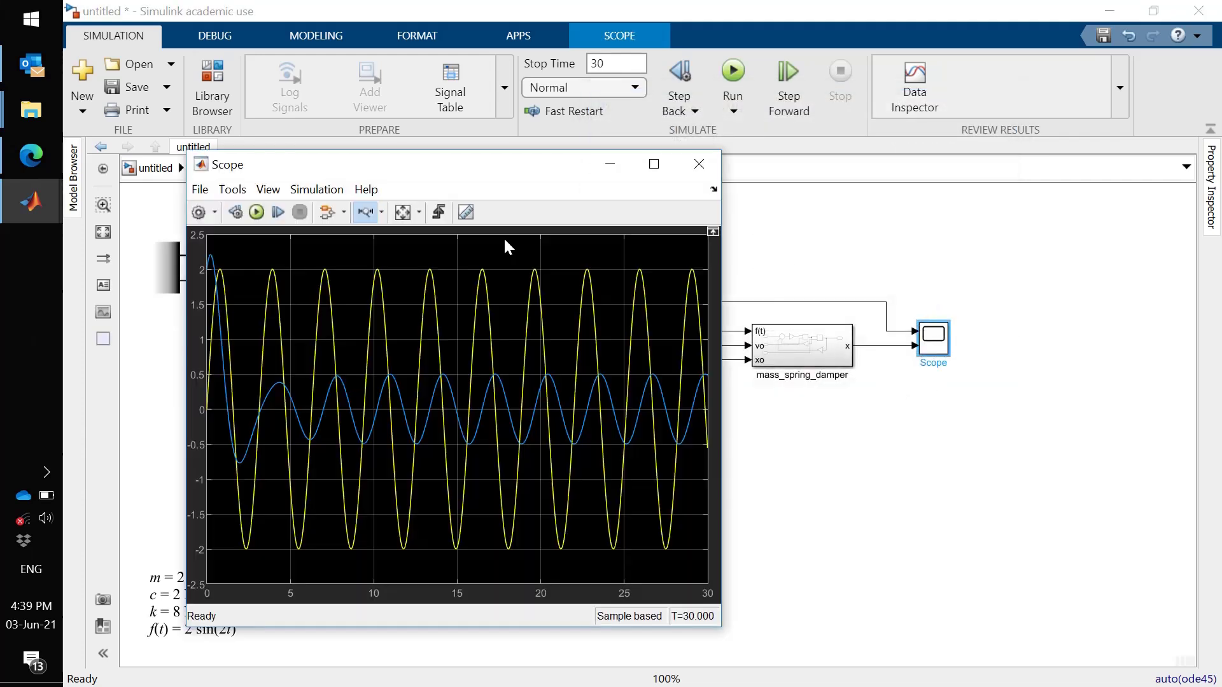
click(256, 212)
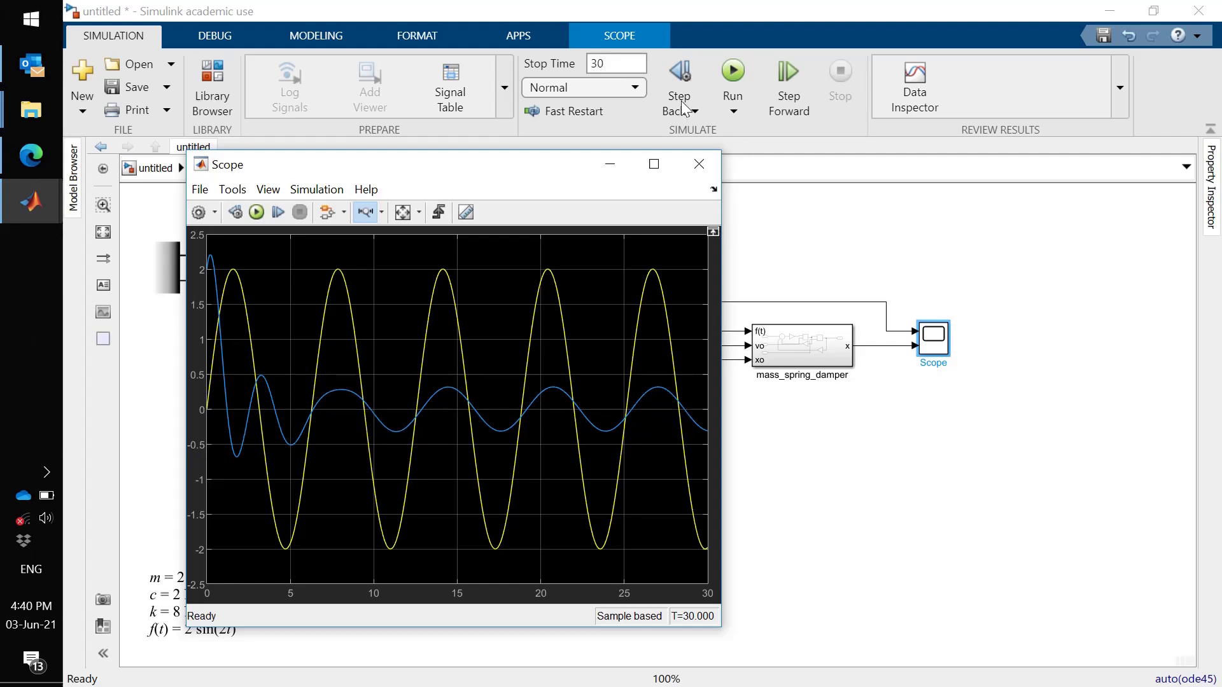
Step: Set the simulation stop time to 120 and run the model again to view the longer response in the Scope
click(626, 67)
text(12)
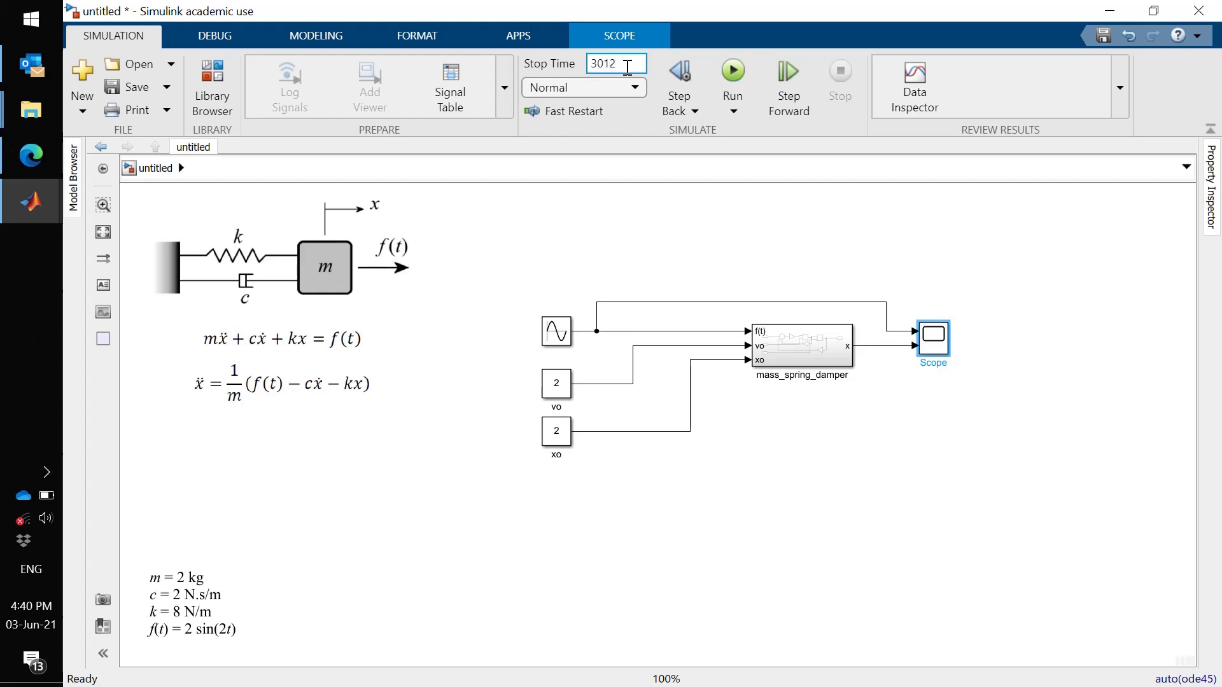
key(BackSpace)
key(BackSpace)
key(BackSpace)
key(BackSpace)
text(120)
click(732, 71)
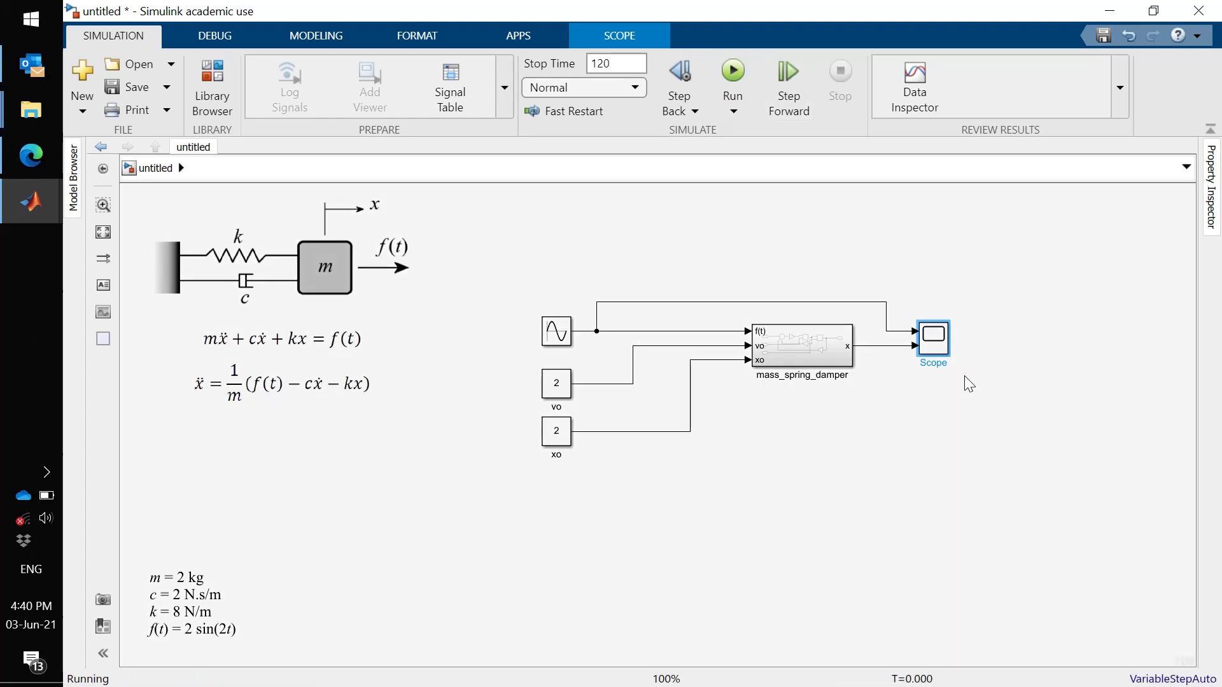
double_click(936, 346)
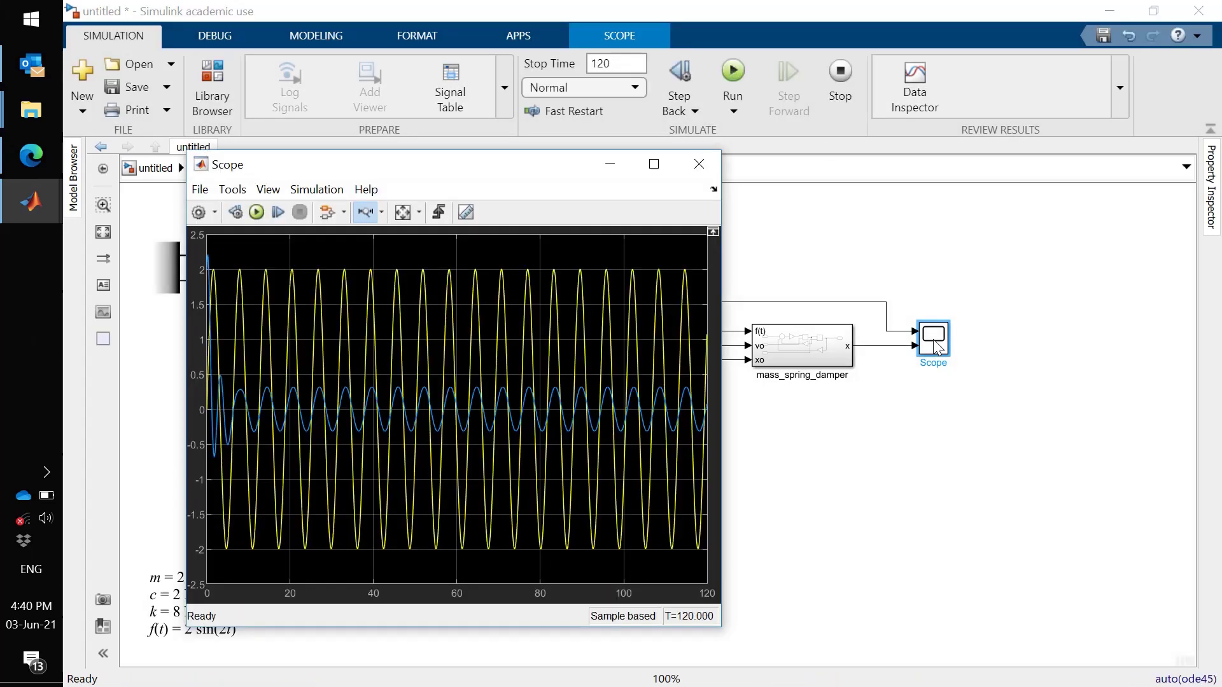